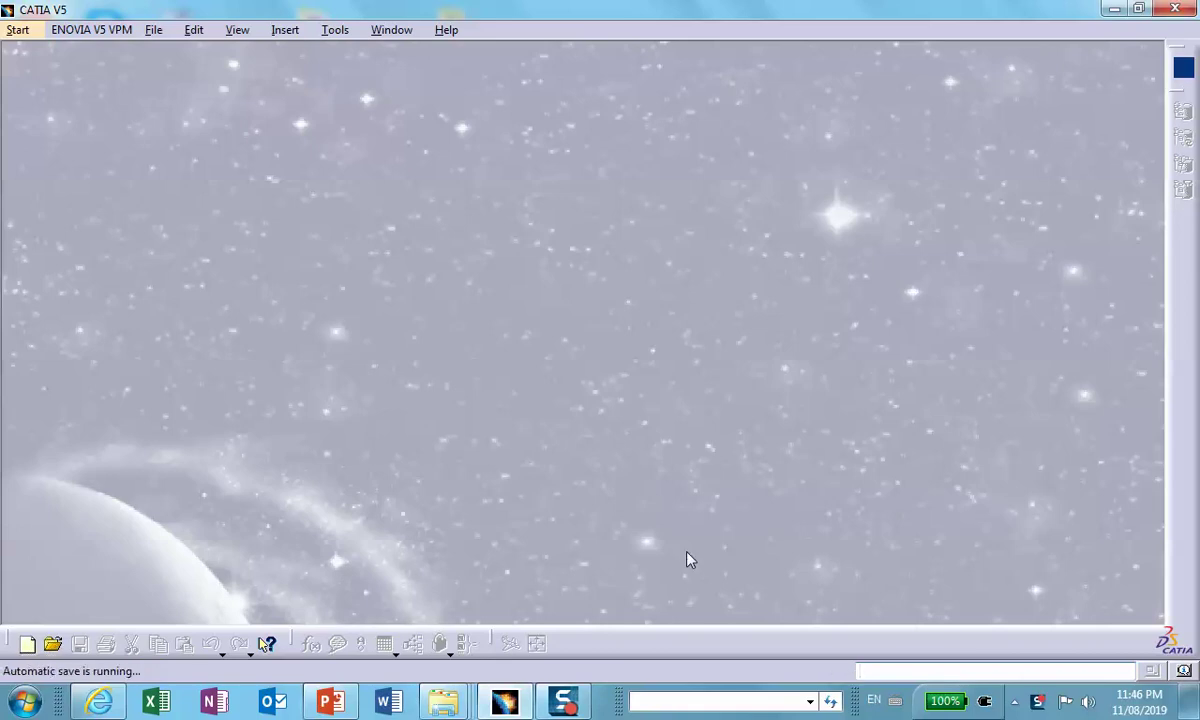
- Create a new Part document, keeping the part name Part1 and hybrid design enabled
{"action": "left_click", "coordinate": [503, 703]}
{"action": "left_click", "coordinate": [495, 655]}
{"action": "left_click", "coordinate": [28, 644]}
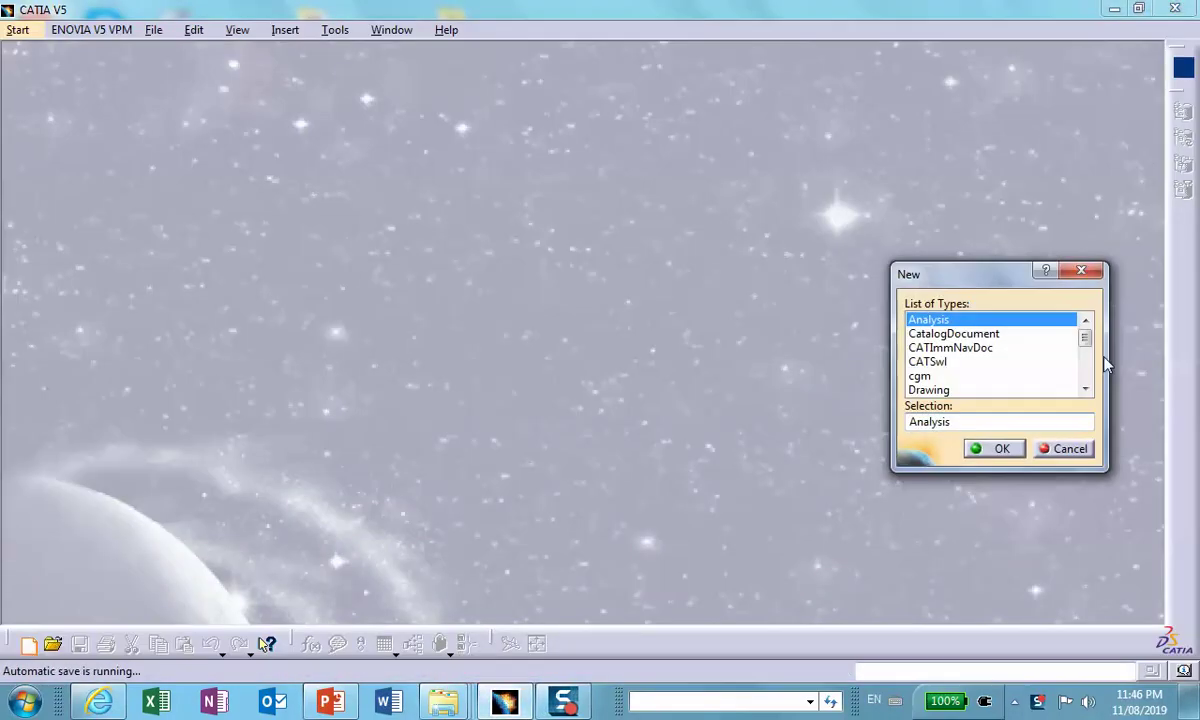
{"action": "left_click_drag", "start_coordinate": [1085, 338], "coordinate": [1085, 372]}
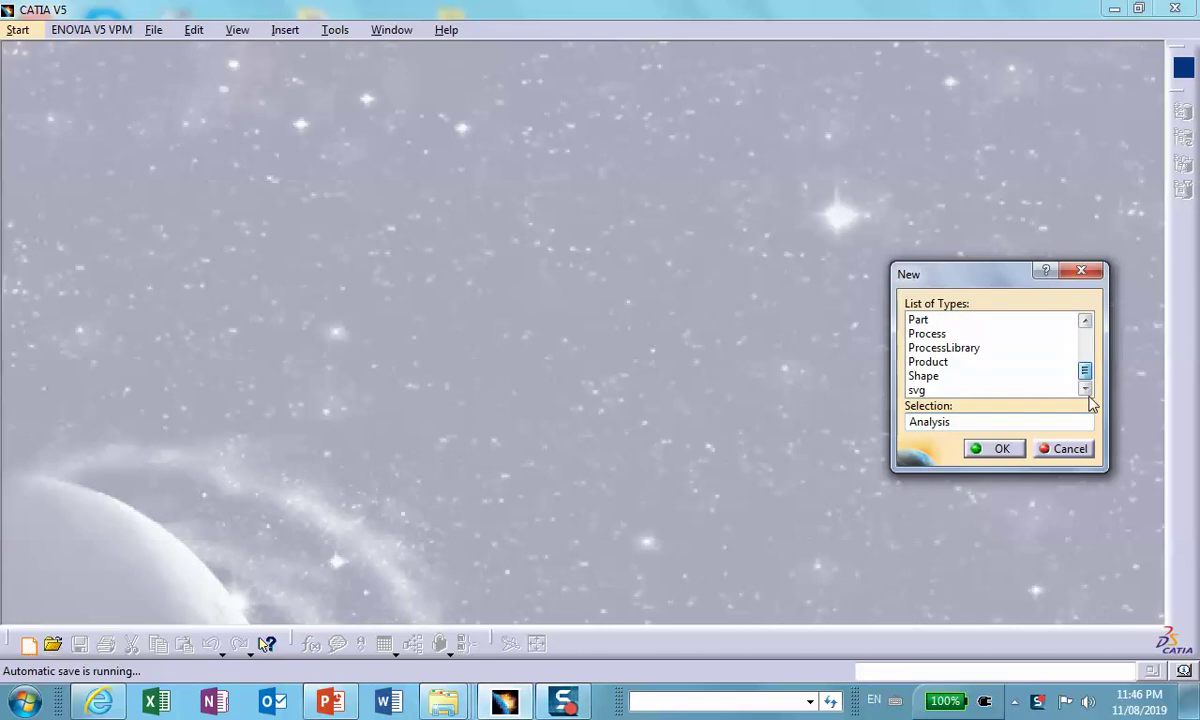
{"action": "left_click", "coordinate": [917, 321]}
{"action": "left_click", "coordinate": [997, 448]}
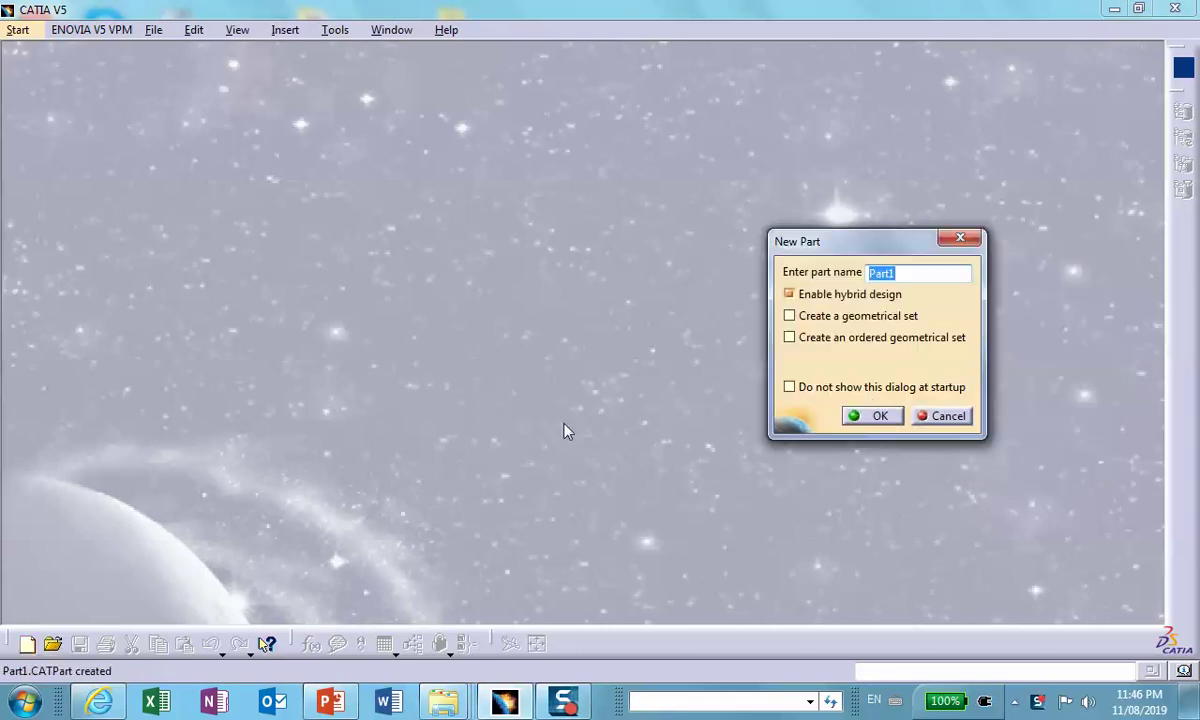
{"action": "left_click", "coordinate": [868, 416]}
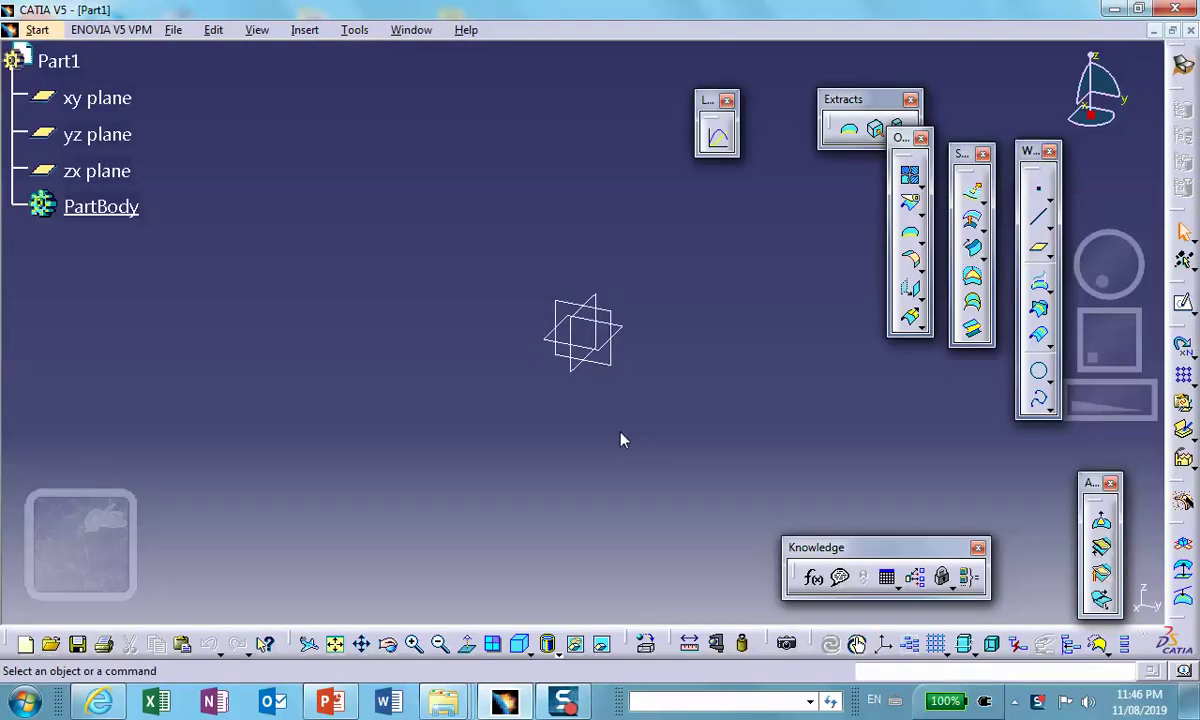
- Start a sketch on the yz plane and draw a slanted line from the negative horizontal axis up to about H -0.68 in, V 3.39 in
{"action": "left_click", "coordinate": [624, 325]}
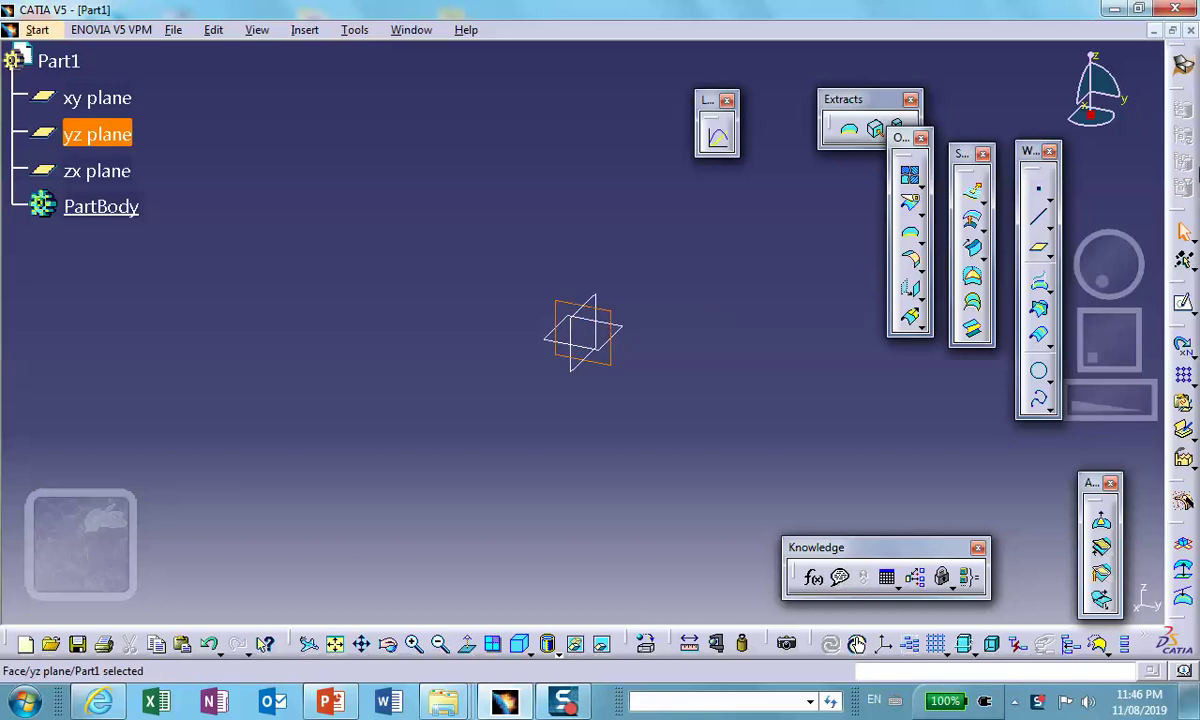
{"action": "left_click", "coordinate": [1183, 306]}
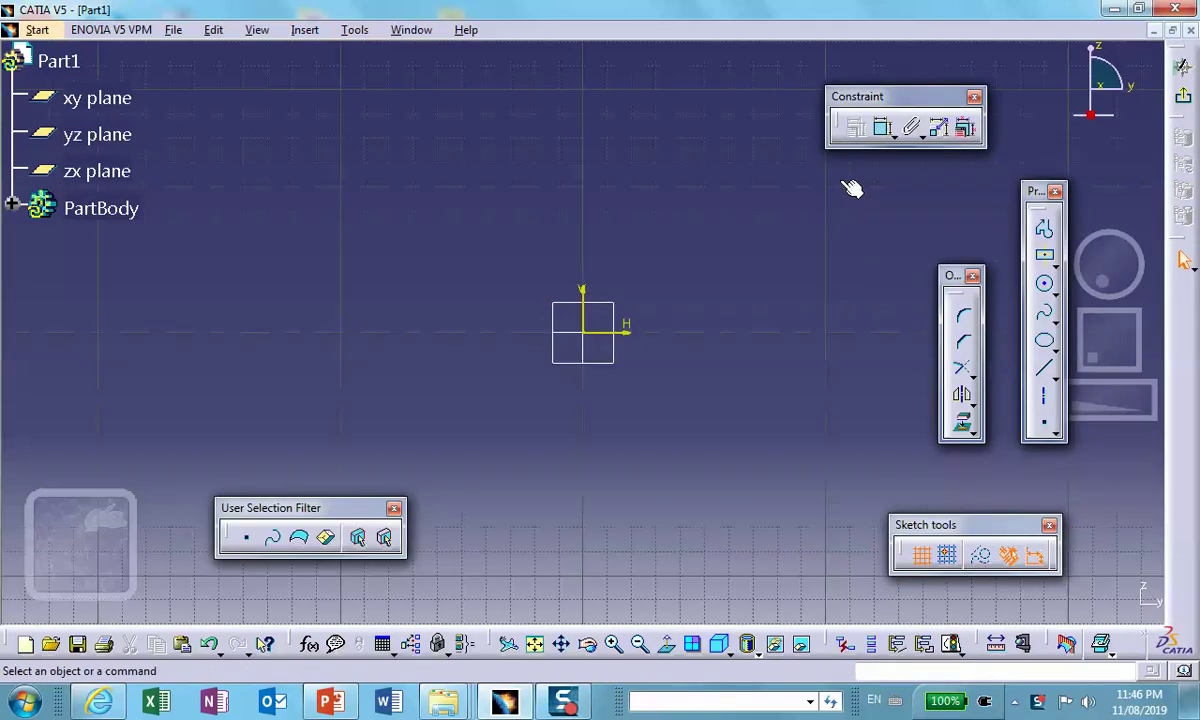
{"action": "left_click", "coordinate": [985, 240]}
{"action": "left_click", "coordinate": [1040, 371]}
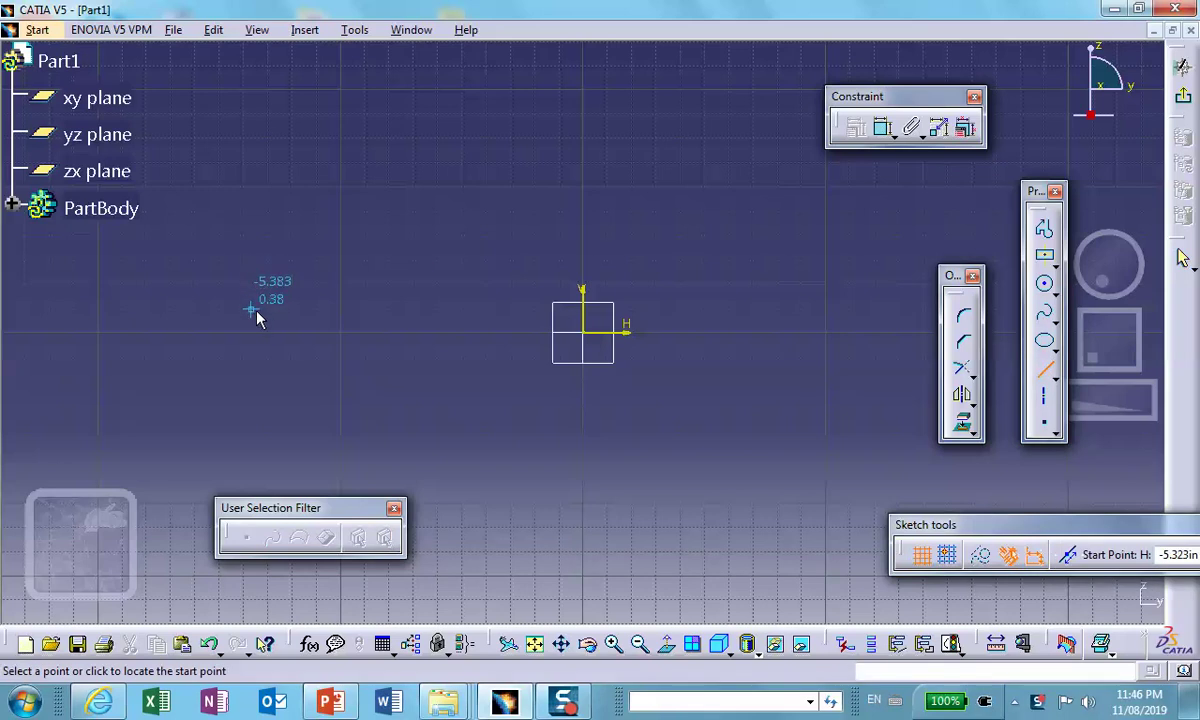
{"action": "left_click", "coordinate": [258, 335]}
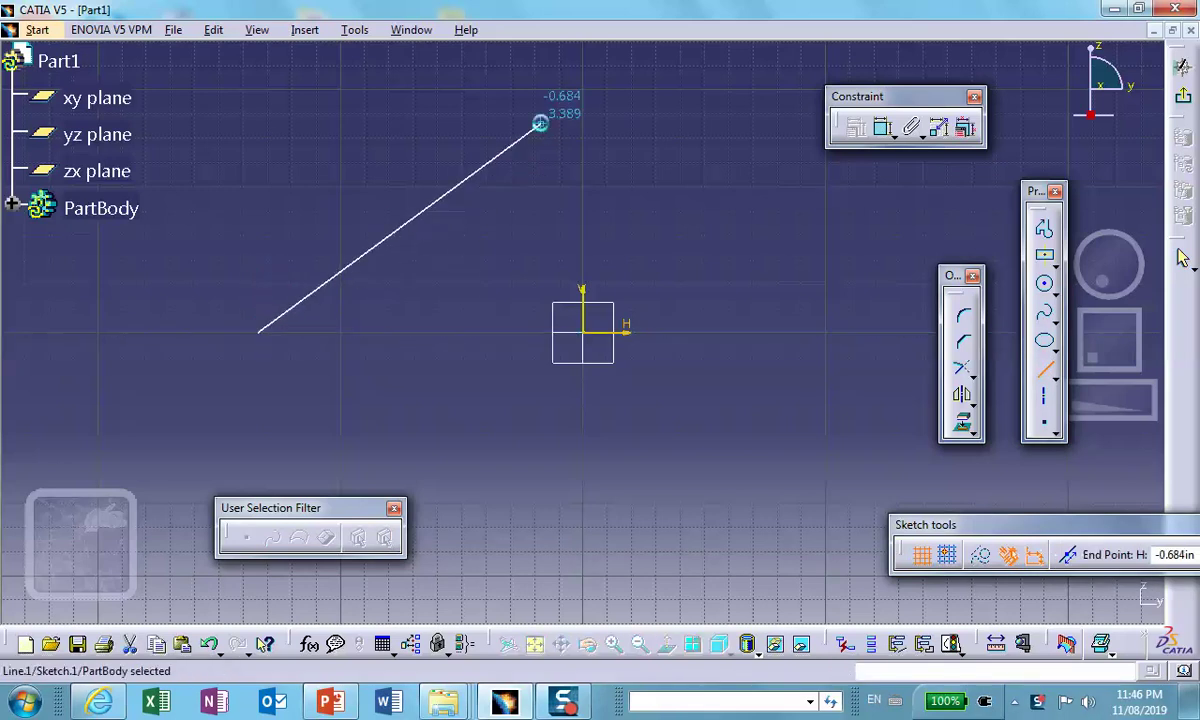
{"action": "left_click", "coordinate": [541, 124]}
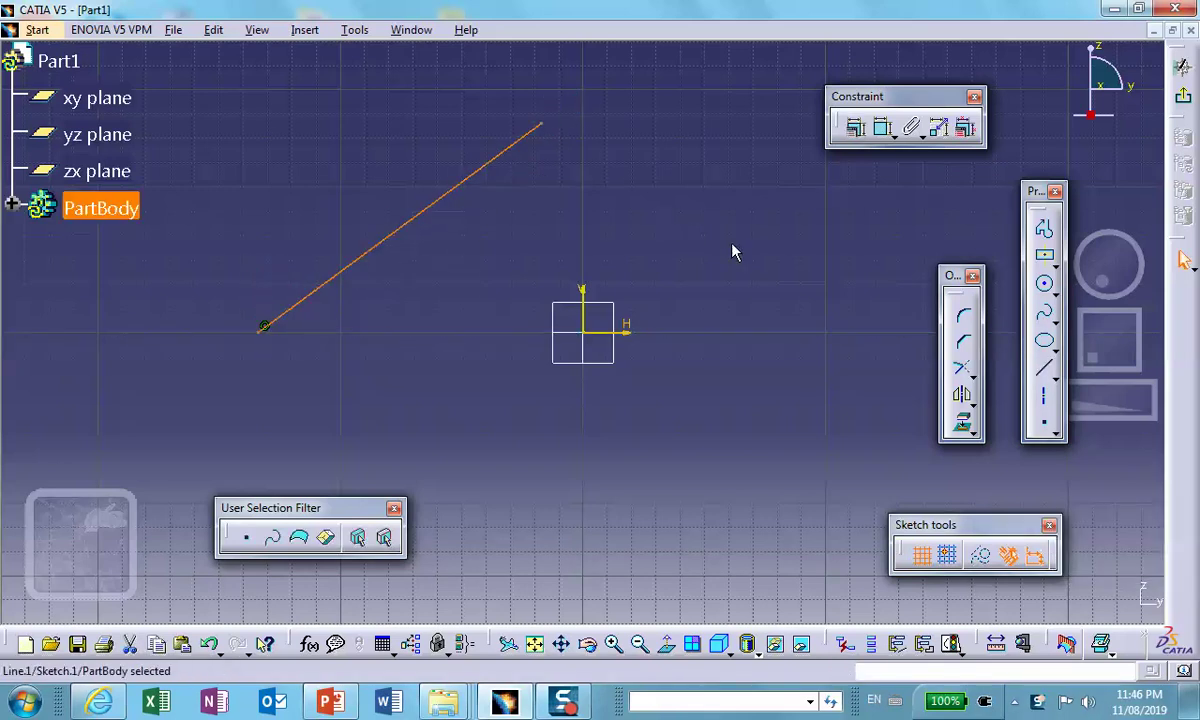
- Draw a second line from the first line's upper end, sloping down past the vertical axis
{"action": "left_click", "coordinate": [1044, 368]}
{"action": "left_click", "coordinate": [543, 125]}
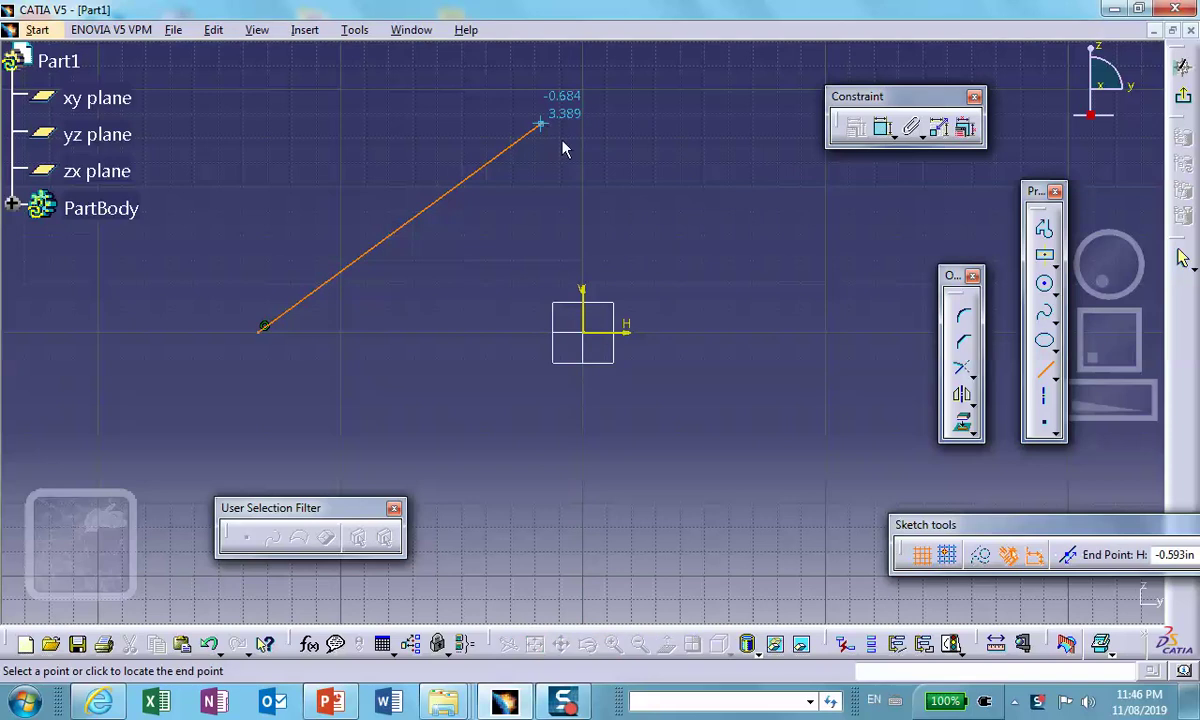
{"action": "left_click", "coordinate": [735, 253]}
- Reposition the Sketch tools toolbar so more of its coordinate fields are in view, and leave the Line command
{"action": "left_click", "coordinate": [1044, 368]}
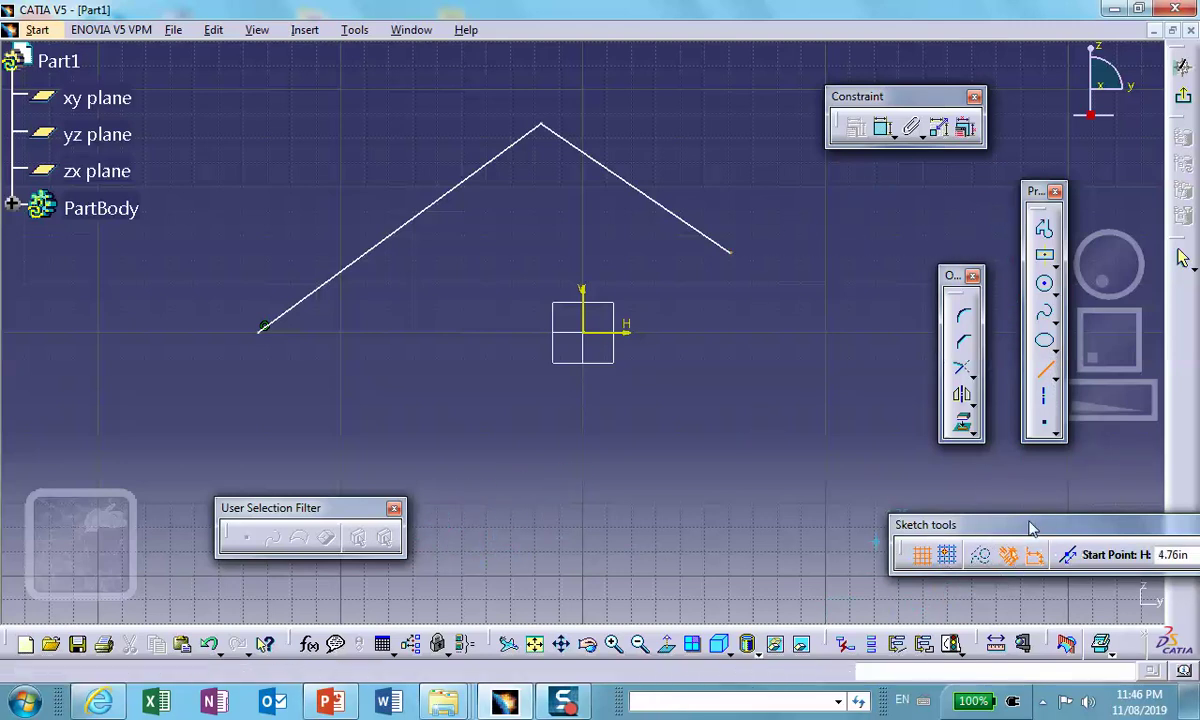
{"action": "left_click_drag", "start_coordinate": [1032, 529], "coordinate": [756, 528]}
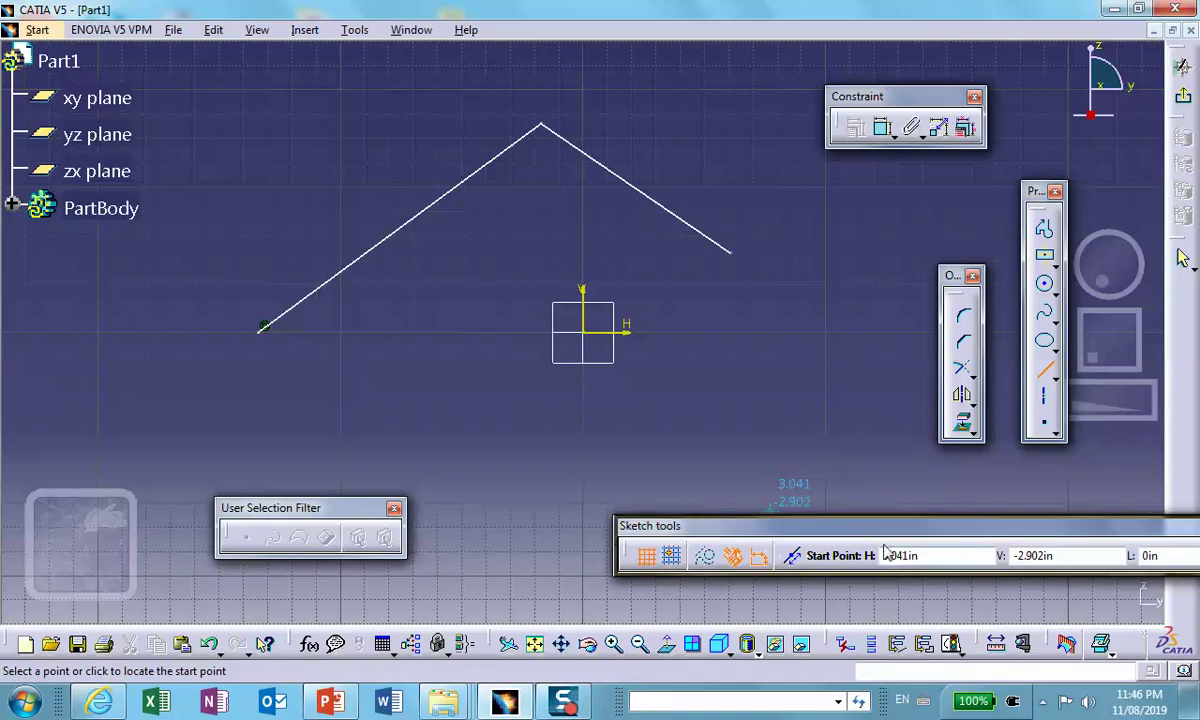
{"action": "left_click_drag", "start_coordinate": [826, 561], "coordinate": [752, 562]}
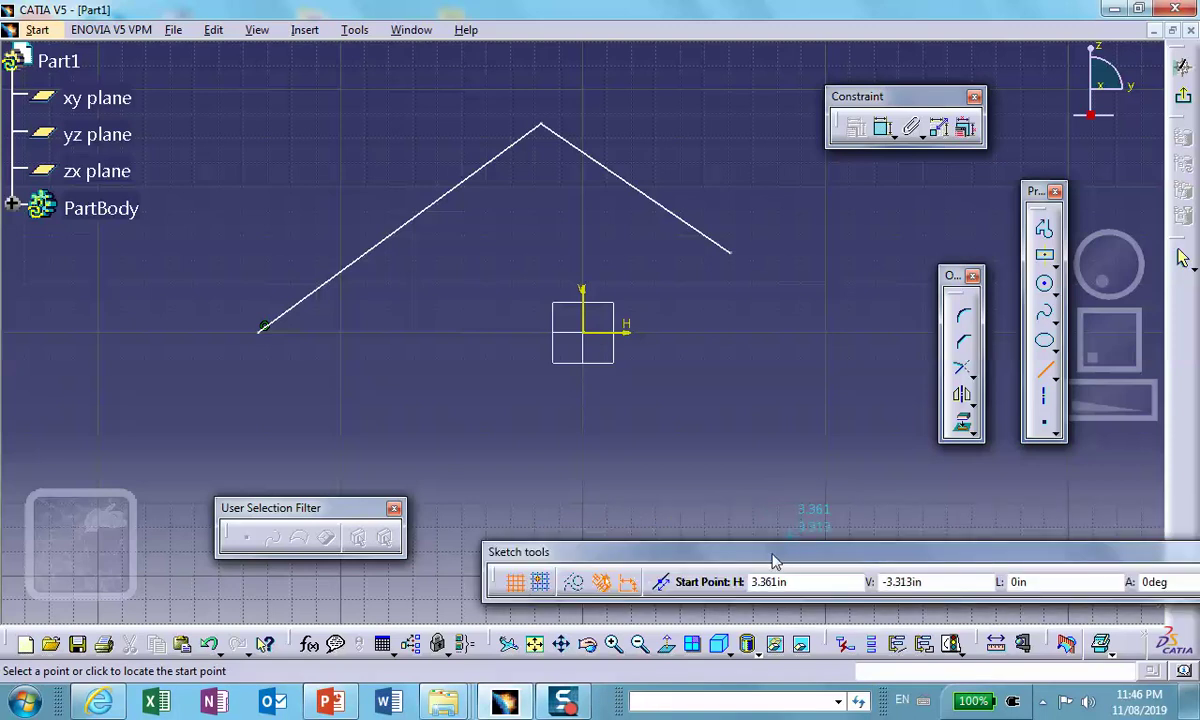
{"action": "left_click", "coordinate": [1046, 375]}
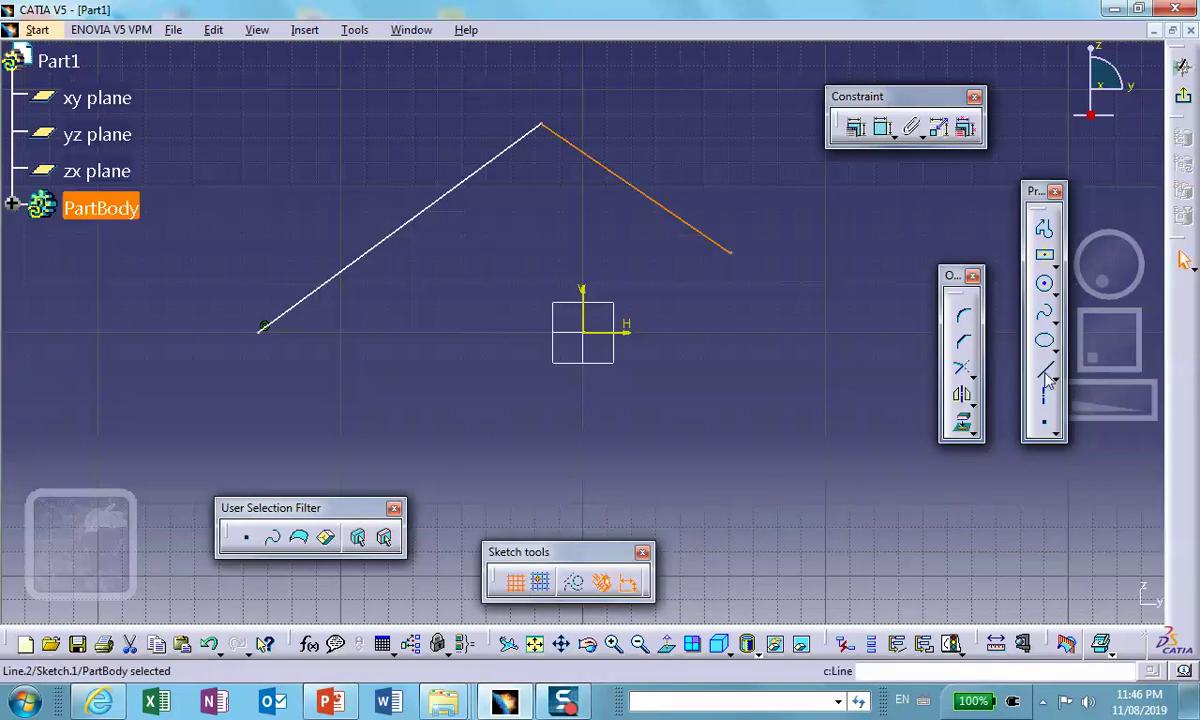
{"action": "left_click", "coordinate": [997, 225]}
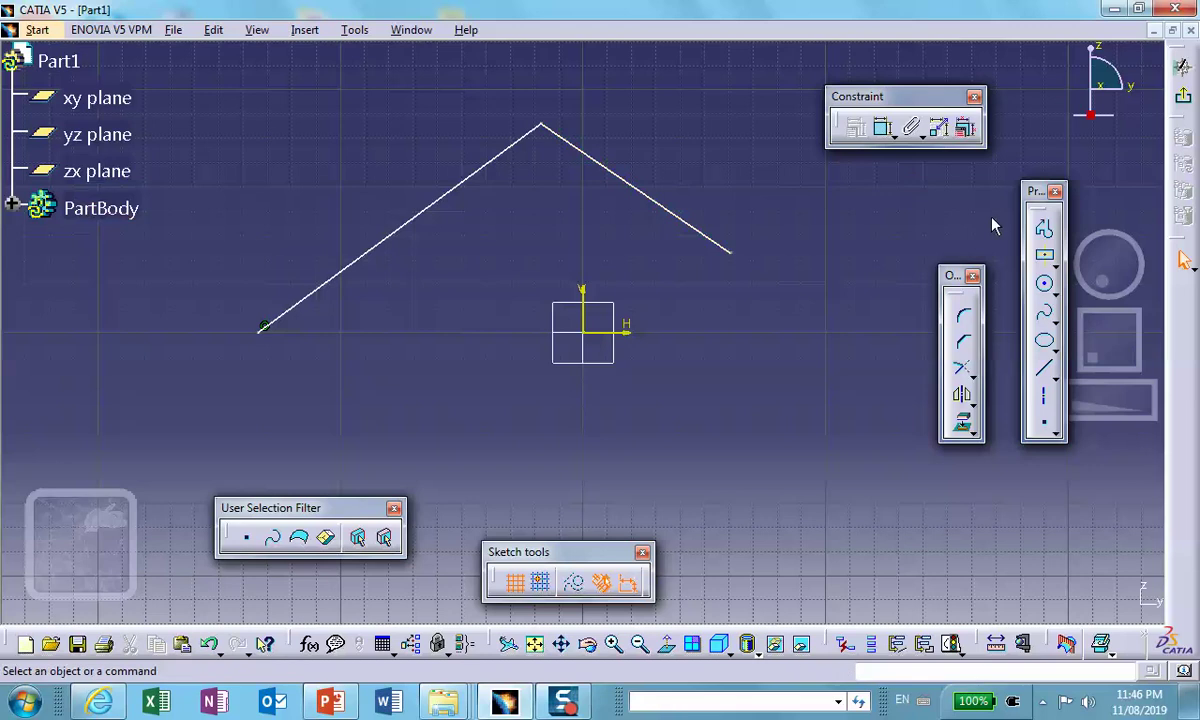
- Draw a profile from the second line's free end: a downward line, a tangent arc and a nearly vertical line
{"action": "left_click", "coordinate": [1044, 229]}
{"action": "left_click", "coordinate": [736, 256]}
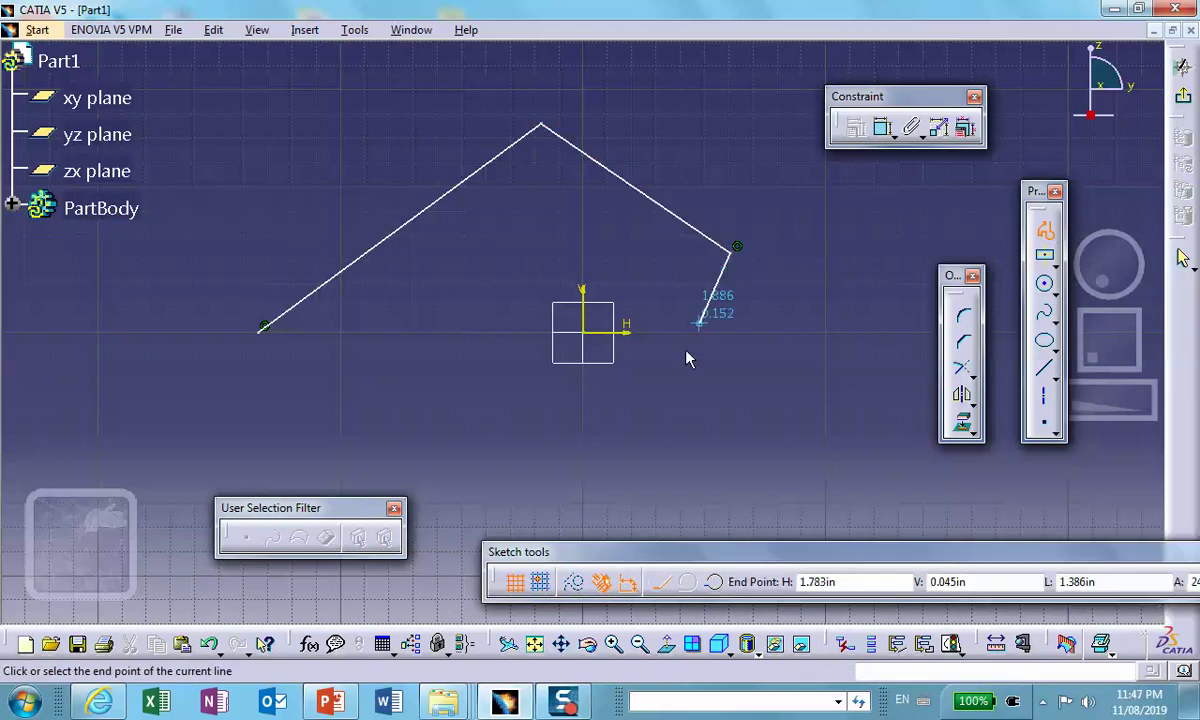
{"action": "mouse_move", "coordinate": [663, 432]}
{"action": "left_mouse_down"}
{"action": "mouse_move", "coordinate": [716, 488]}
{"action": "mouse_move", "coordinate": [815, 503]}
{"action": "mouse_move", "coordinate": [832, 490]}
{"action": "mouse_move", "coordinate": [822, 500]}
{"action": "left_mouse_up"}
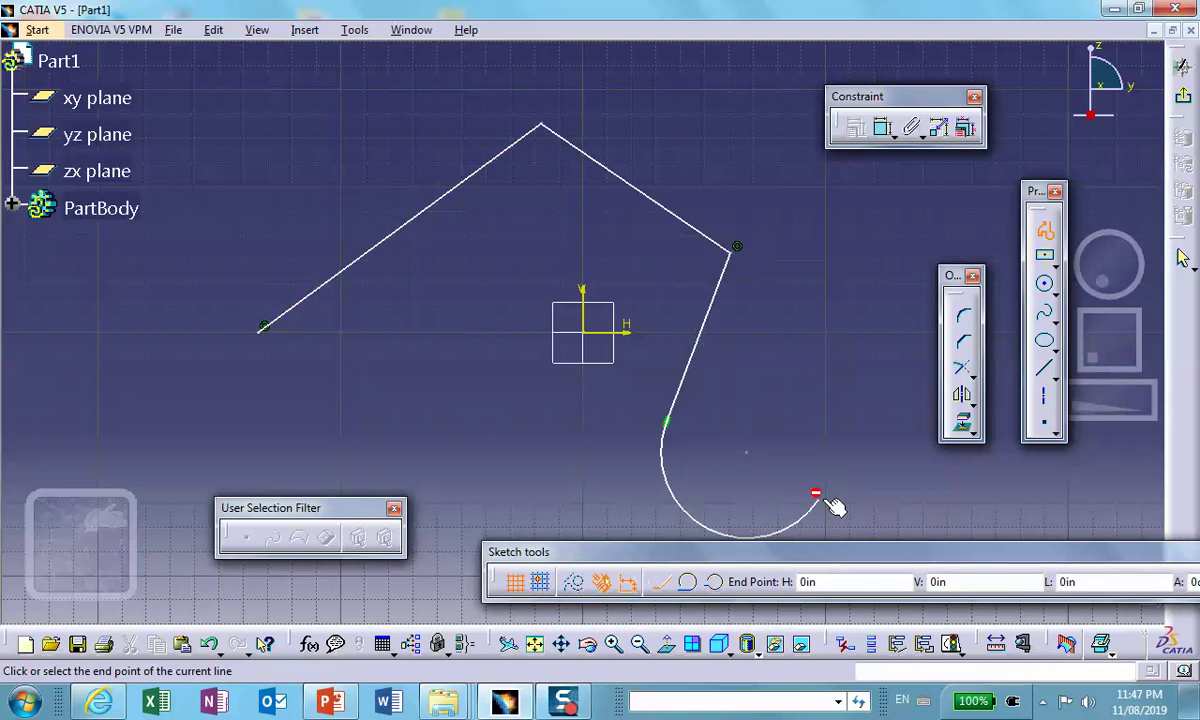
{"action": "left_click", "coordinate": [828, 342]}
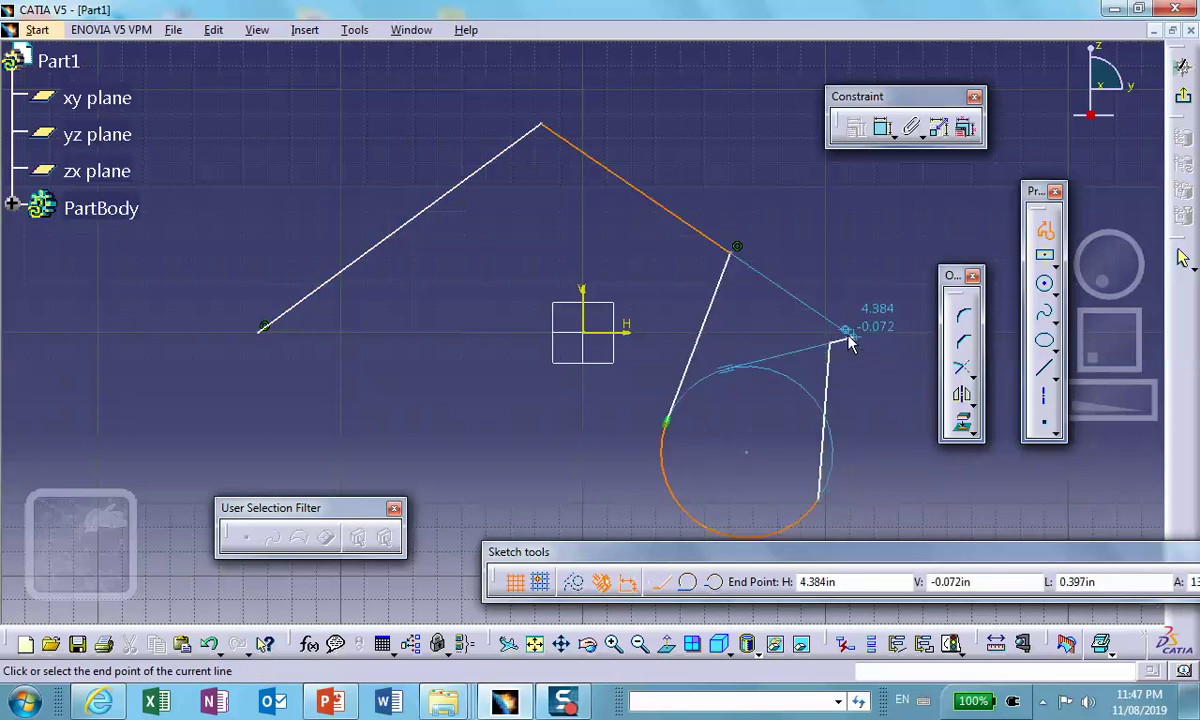
{"action": "key", "text": "Escape"}
- Delete the nearly vertical line at the arc's end and exit the sketch
{"action": "left_click", "coordinate": [830, 395]}
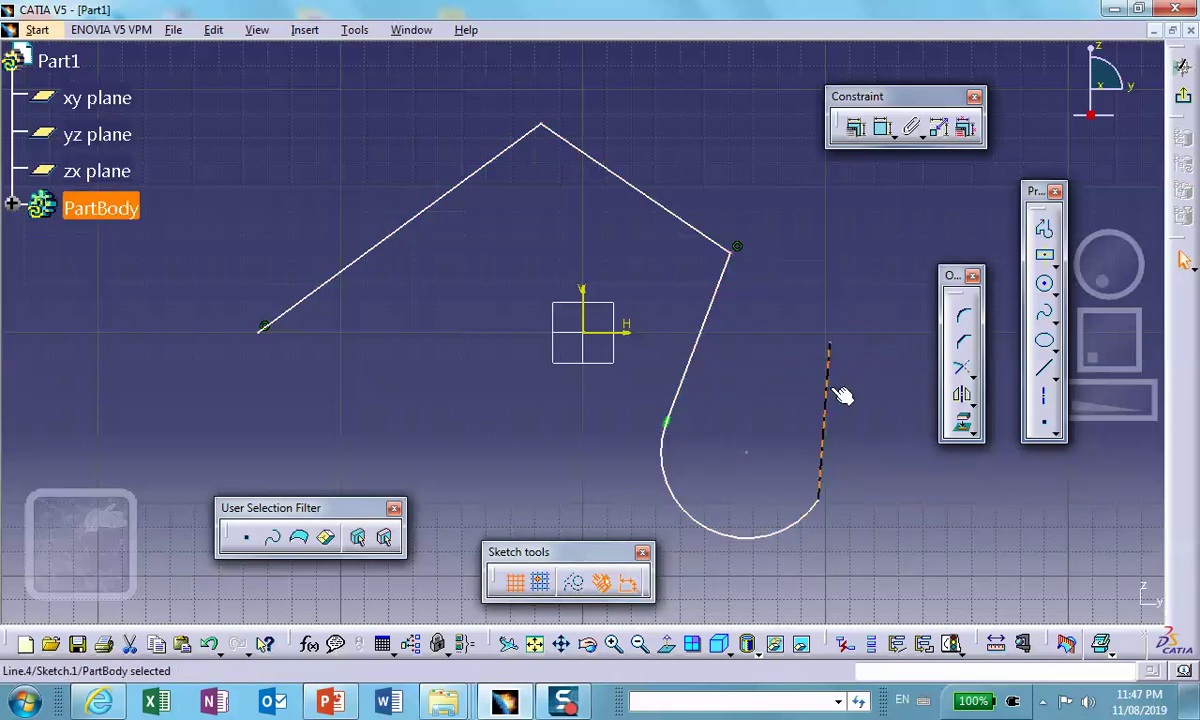
{"action": "key", "text": "Delete"}
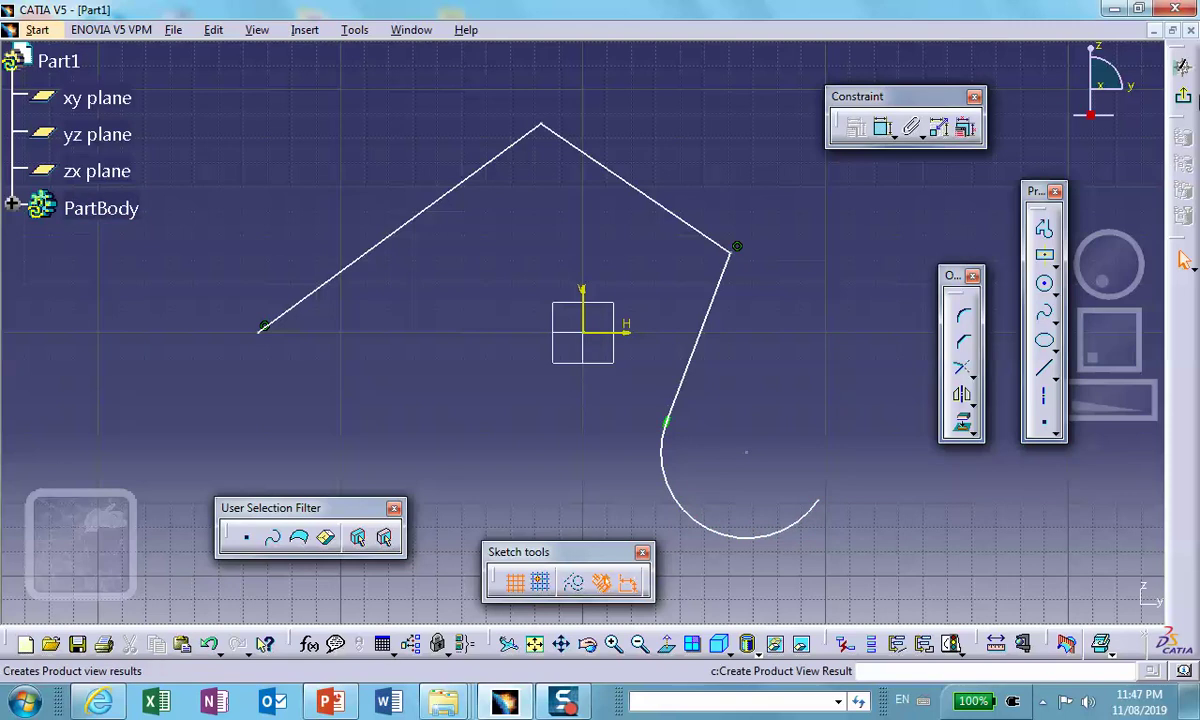
{"action": "left_click", "coordinate": [1183, 95]}
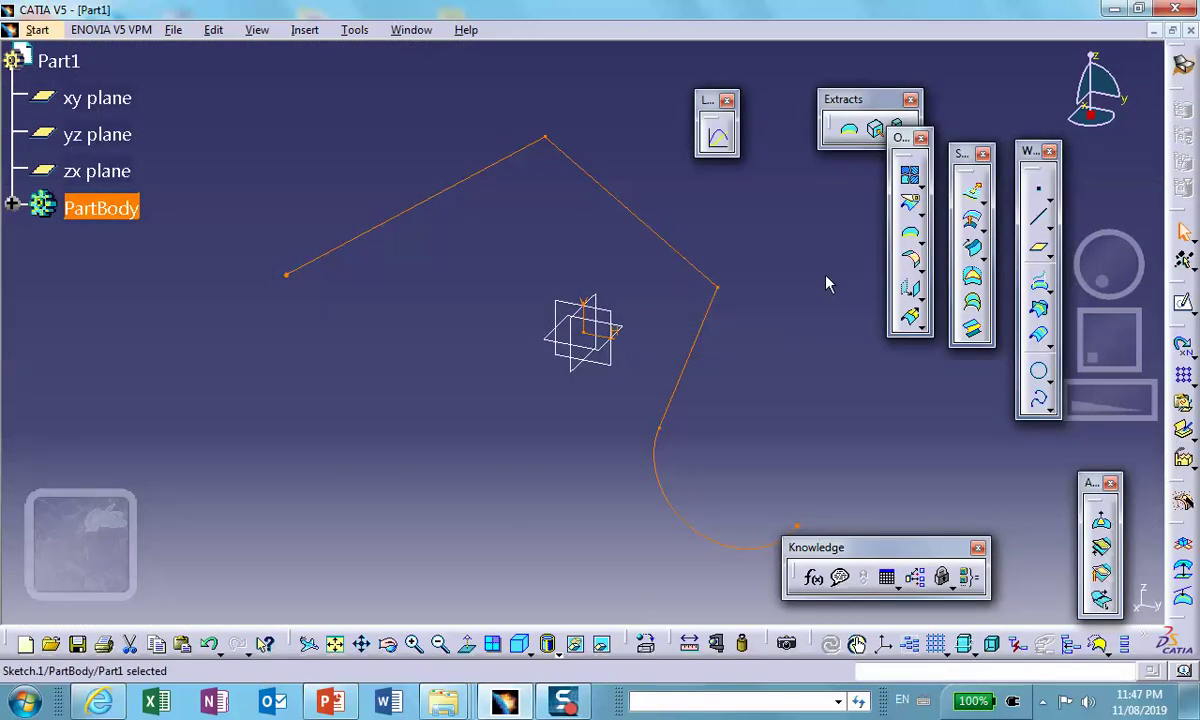
- Join the sketch curves with a Join operation, keeping the connexity and manifold checks enabled
{"action": "middle_click_drag", "start_coordinate": [613, 495], "coordinate": [537, 438]}
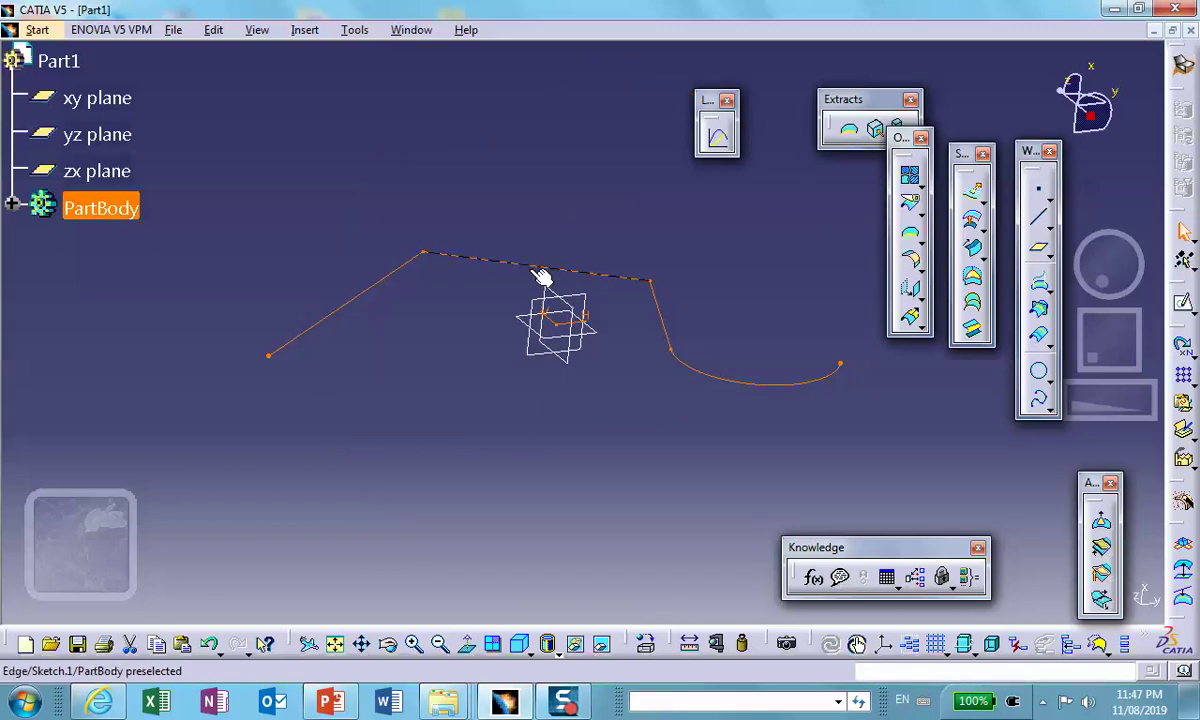
{"action": "left_click", "coordinate": [910, 177]}
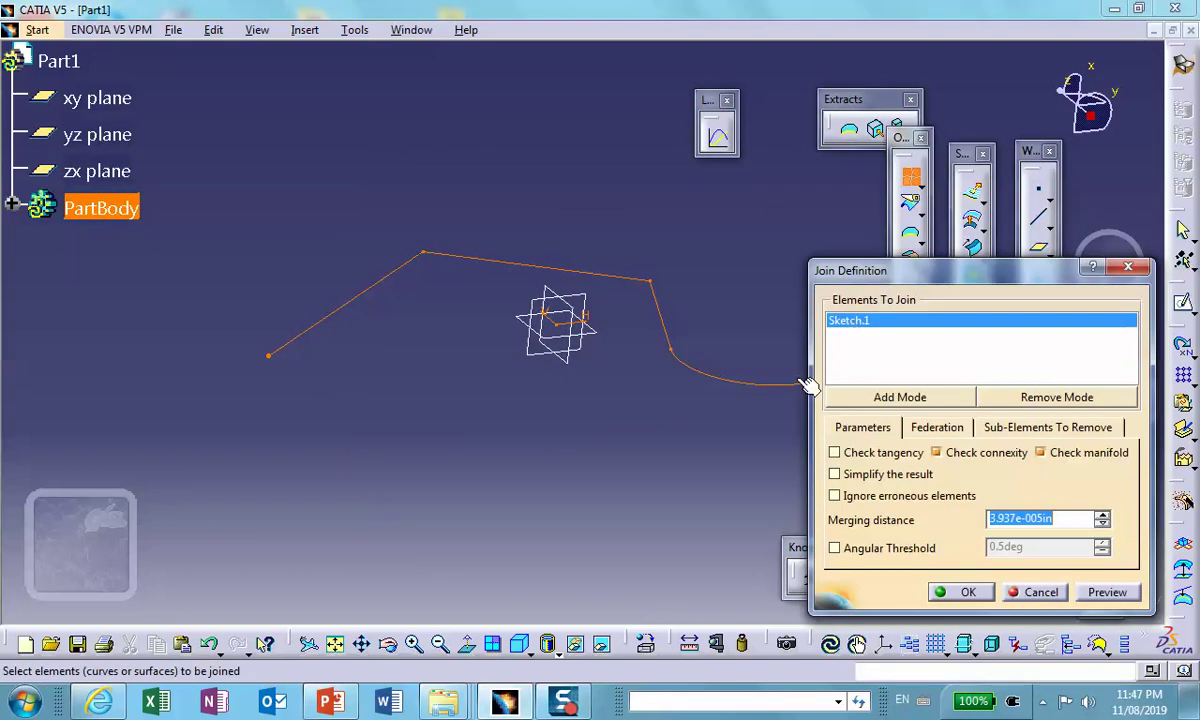
{"action": "left_click", "coordinate": [958, 592]}
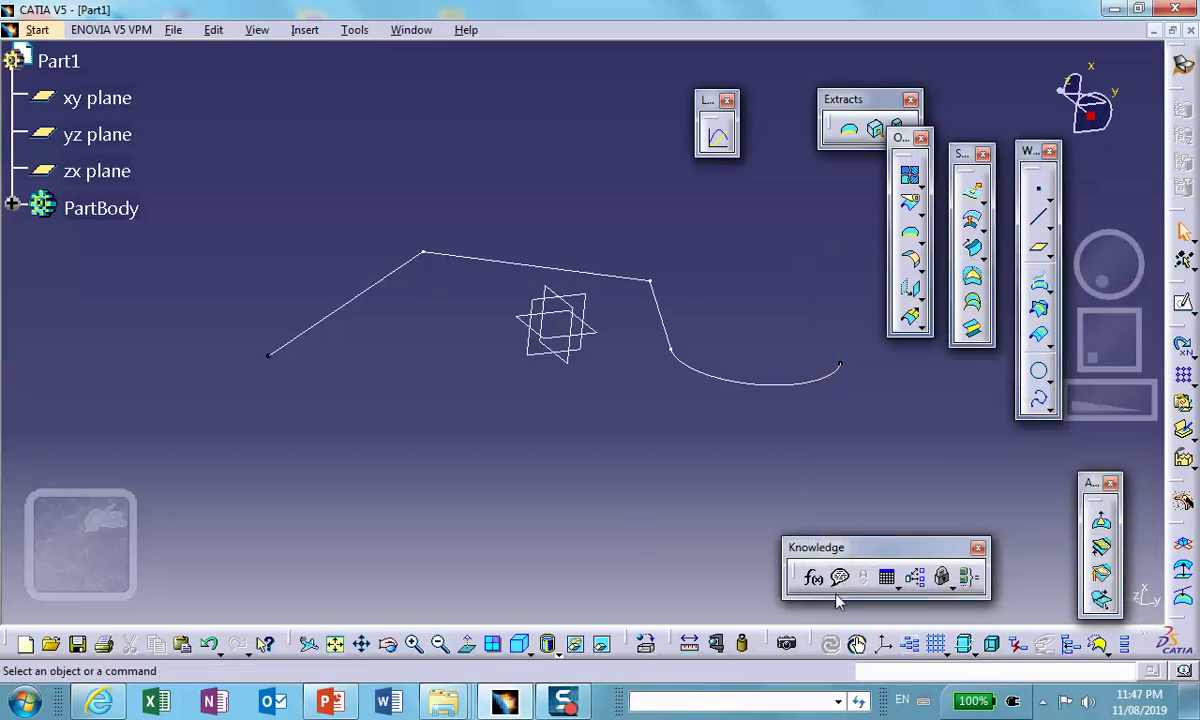
- Apply the Aluminium material from the metal library to Part1
{"action": "left_click", "coordinate": [645, 643]}
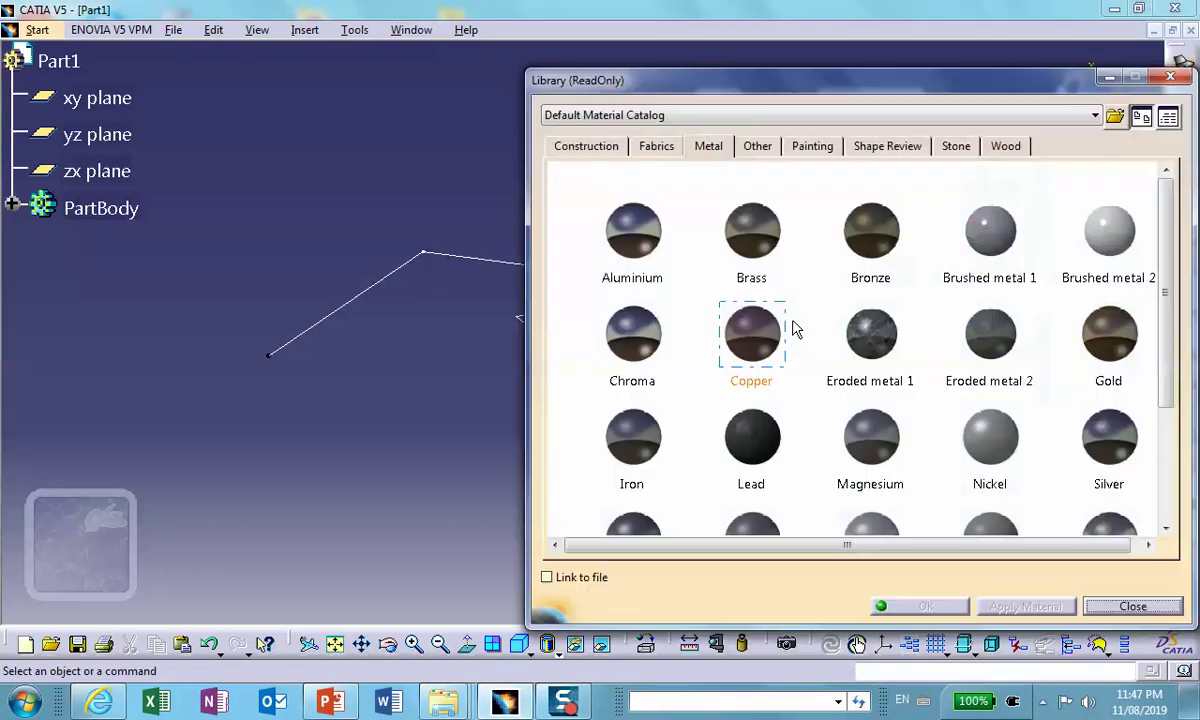
{"action": "left_click", "coordinate": [632, 230]}
{"action": "left_click", "coordinate": [58, 61]}
{"action": "left_click", "coordinate": [926, 607]}
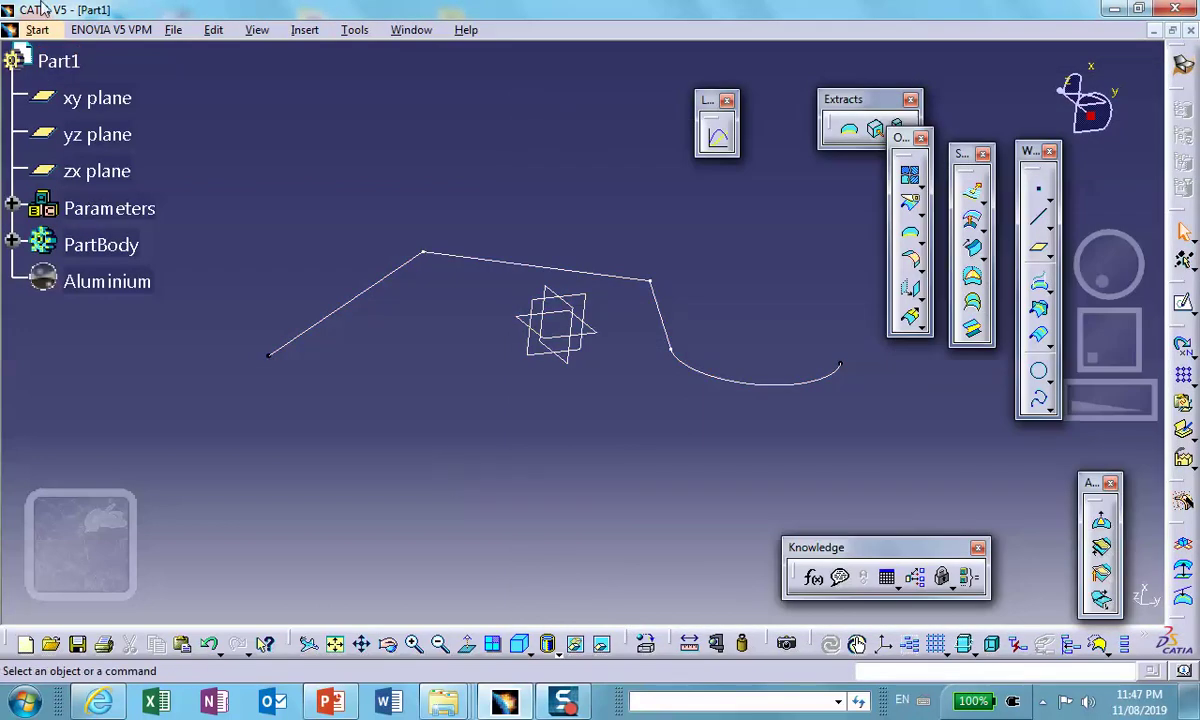
- Switch to Generative Structural Analysis and create a Static Analysis case
{"action": "left_click", "coordinate": [37, 30]}
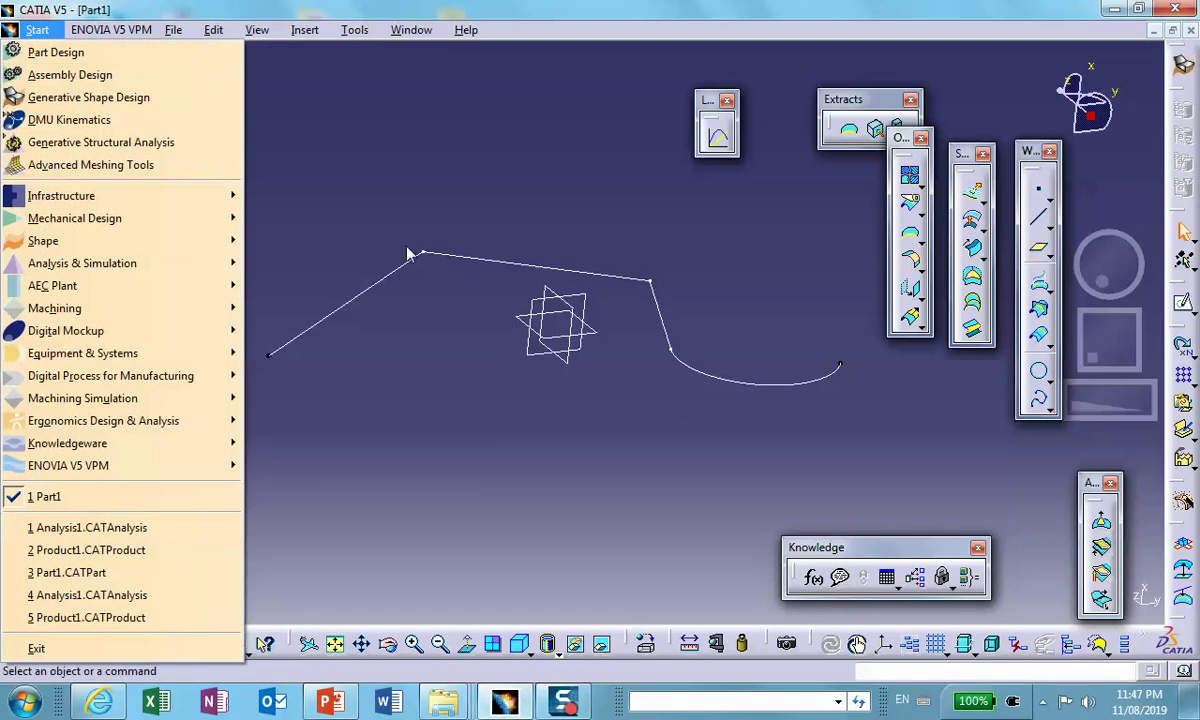
{"action": "left_click", "coordinate": [100, 142]}
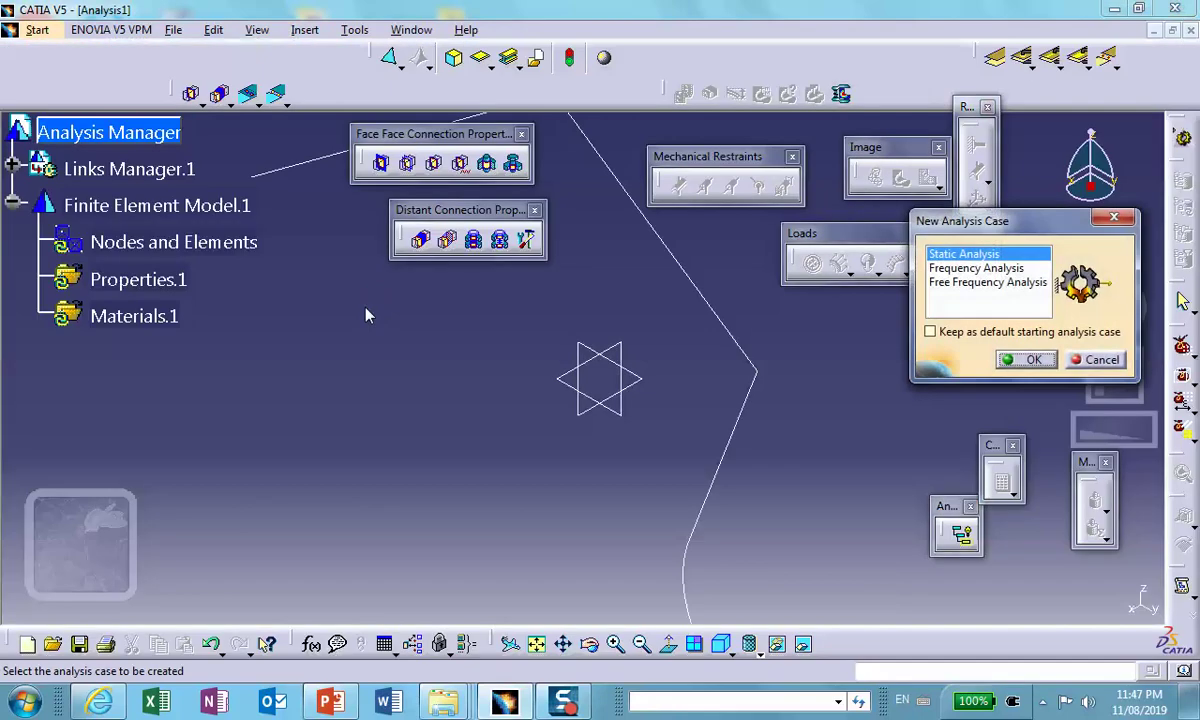
{"action": "left_click", "coordinate": [1029, 359]}
- Add a linear beam mesh to the joined curve with an element size of 0.5 in
{"action": "middle_click_drag", "start_coordinate": [513, 516], "coordinate": [630, 524]}
{"action": "middle_click_drag", "start_coordinate": [809, 518], "coordinate": [810, 532]}
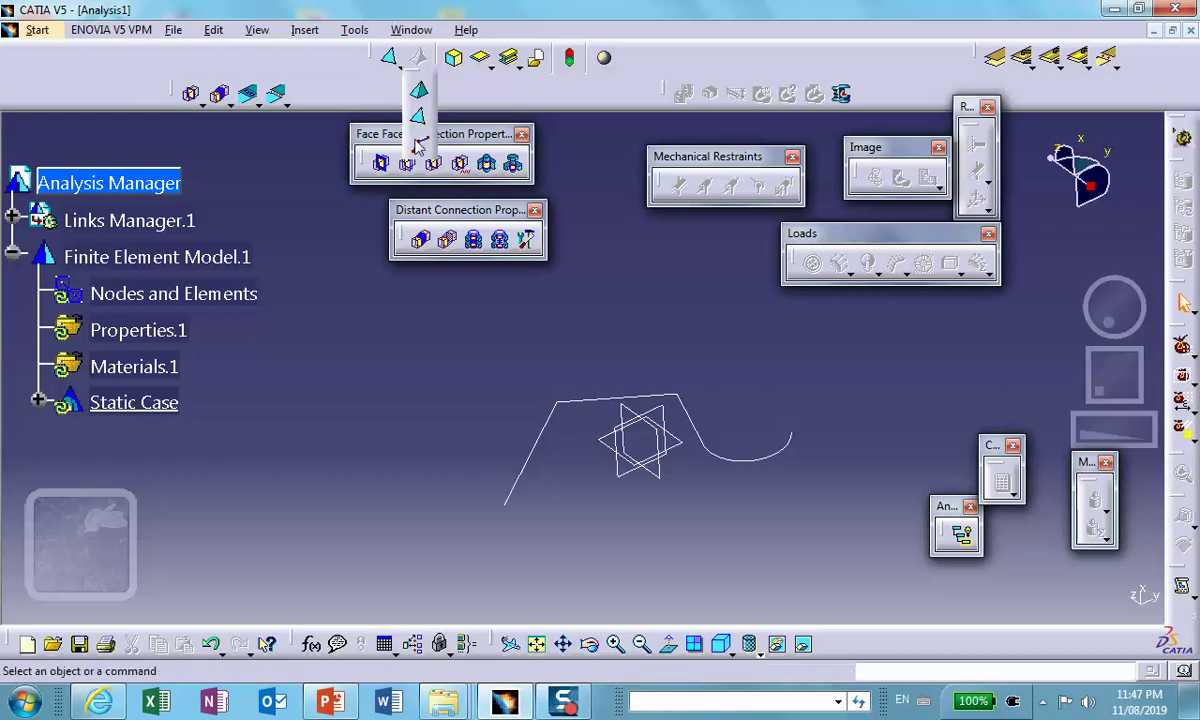
{"action": "left_click", "coordinate": [418, 142]}
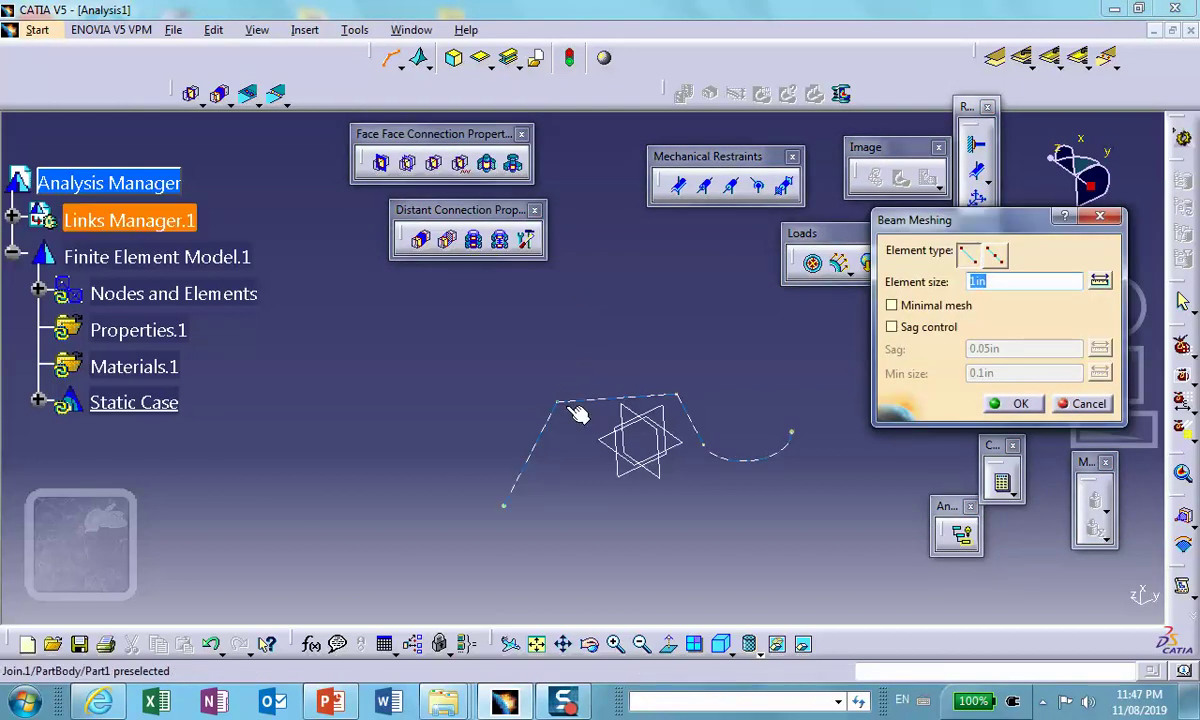
{"action": "left_click", "coordinate": [566, 405]}
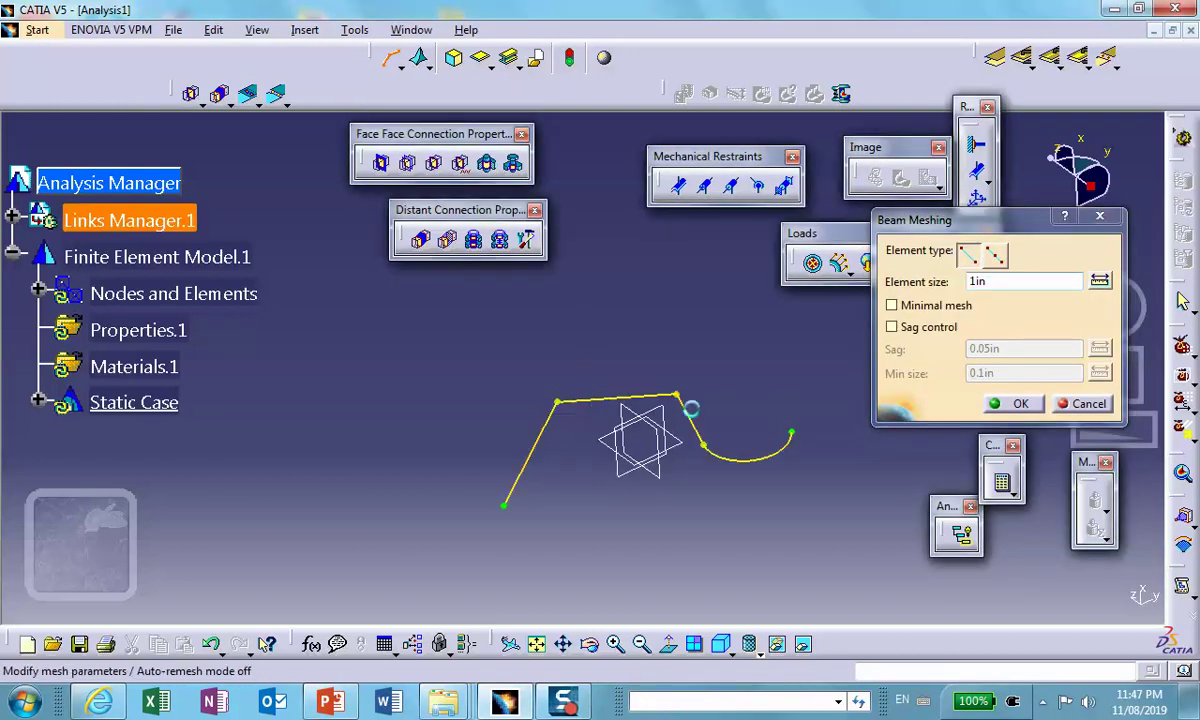
{"action": "double_click", "coordinate": [1010, 281]}
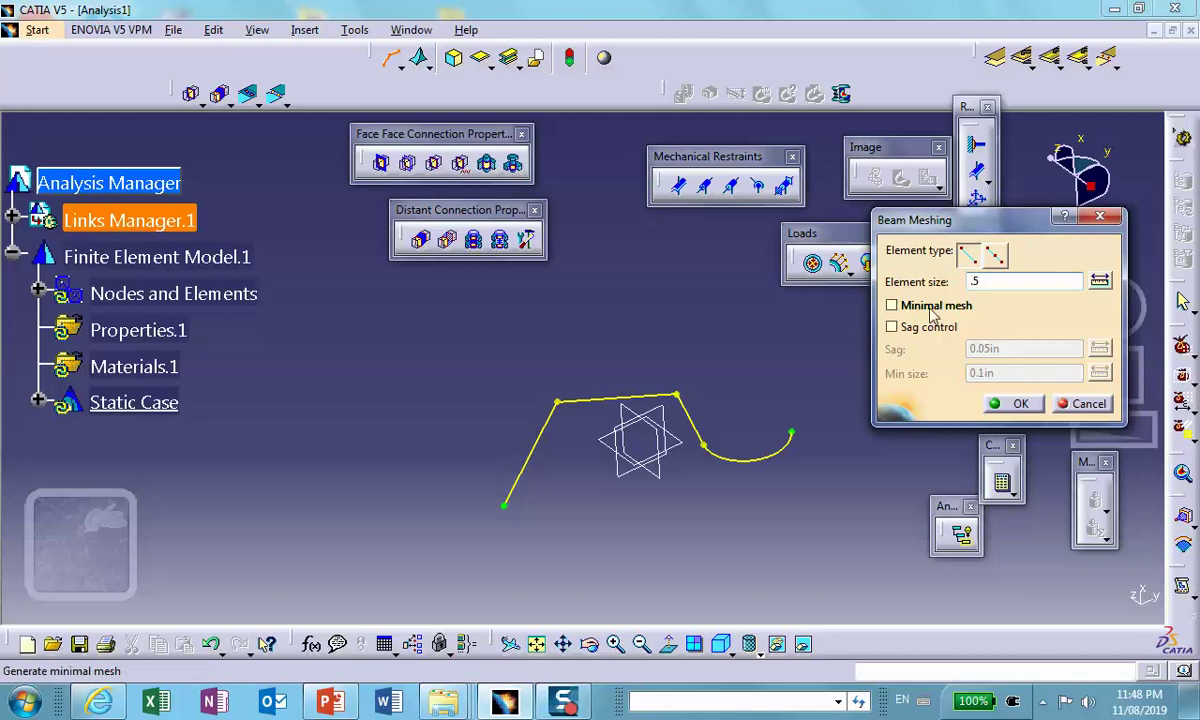
{"action": "left_click", "coordinate": [1021, 404]}
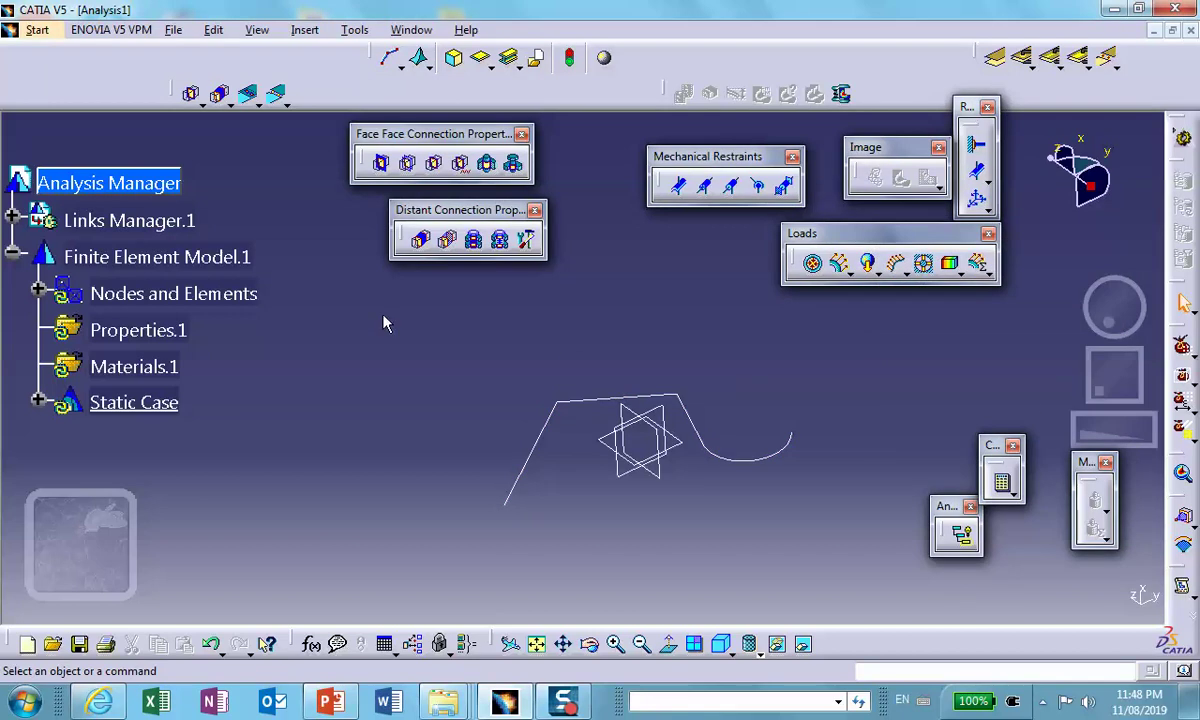
- Generate the mesh visualization of Nodes and Elements, accepting the required mesh update
{"action": "right_click", "coordinate": [93, 289]}
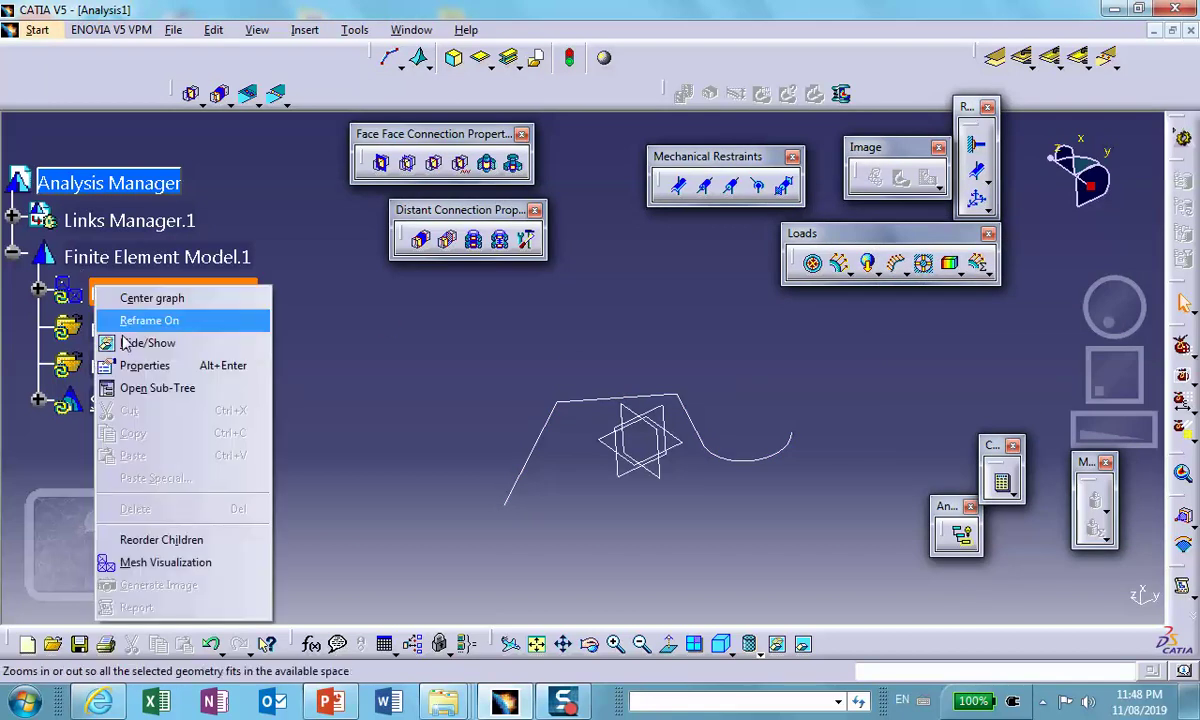
{"action": "left_click", "coordinate": [166, 563]}
{"action": "left_click", "coordinate": [618, 403]}
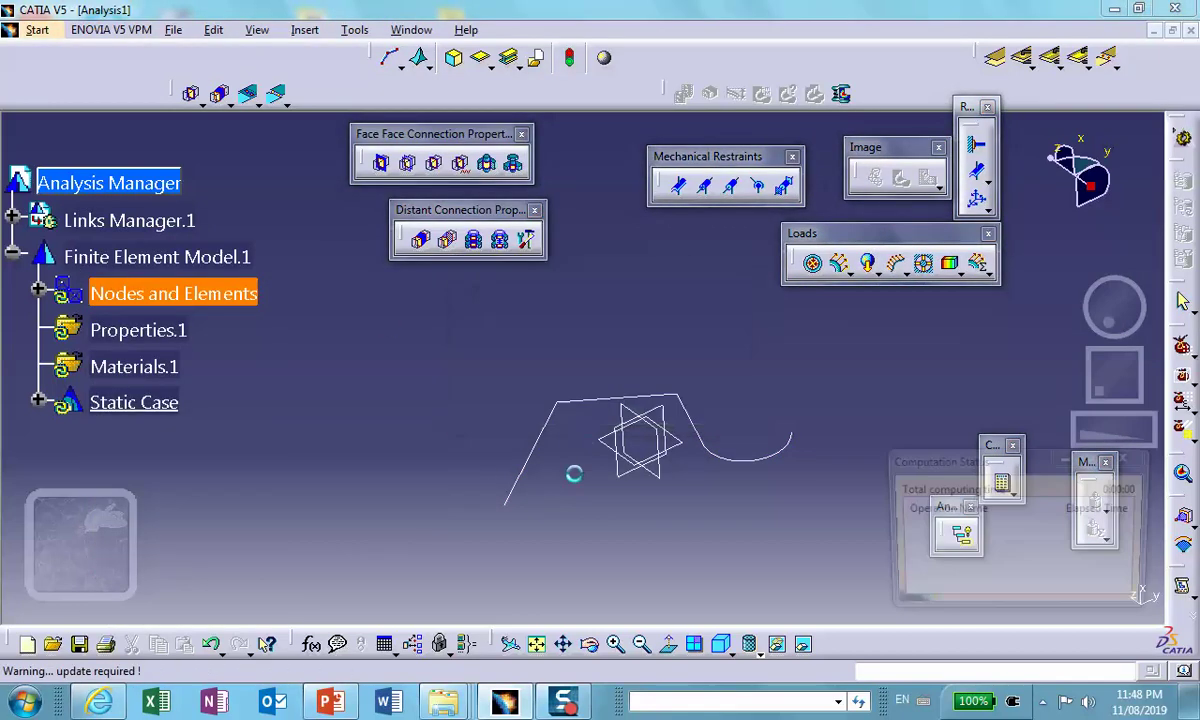
- Inspect the individual nodes and elements of the generated mesh along the joined curve
{"action": "mouse_move", "coordinate": [571, 545]}
{"action": "middle_mouse_down"}
{"action": "mouse_move", "coordinate": [566, 495]}
{"action": "mouse_move", "coordinate": [555, 528]}
{"action": "middle_mouse_up"}
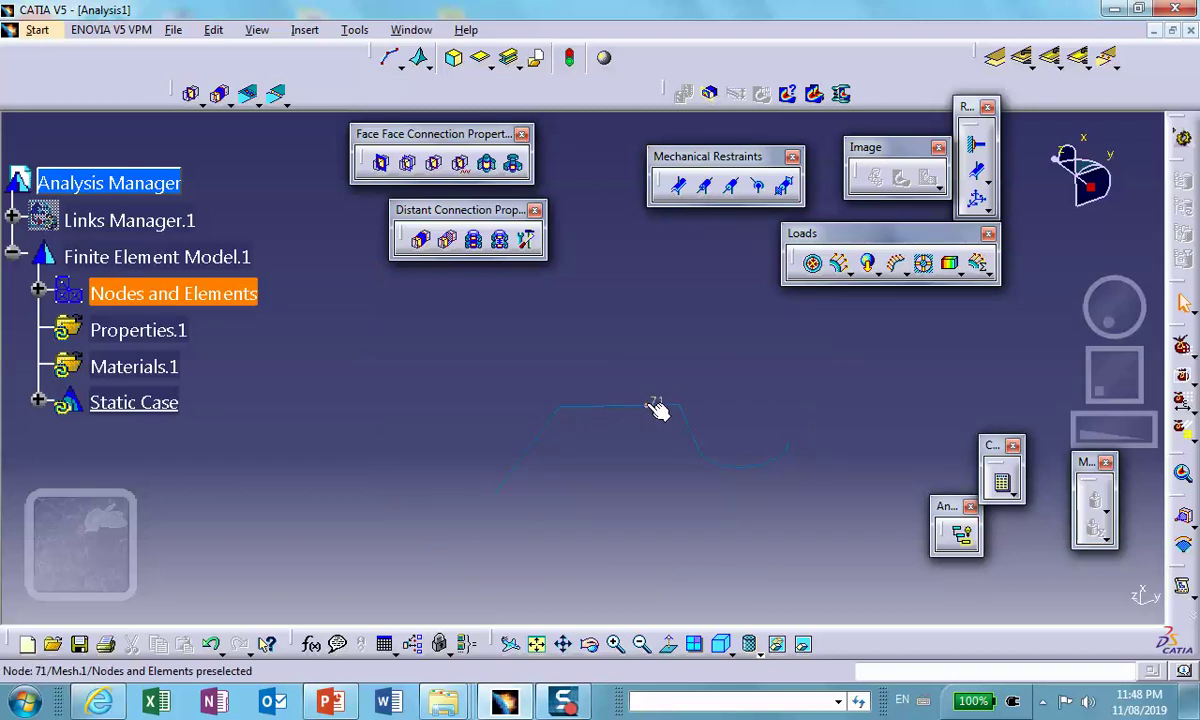
{"action": "middle_click_drag", "start_coordinate": [657, 410], "coordinate": [592, 455]}
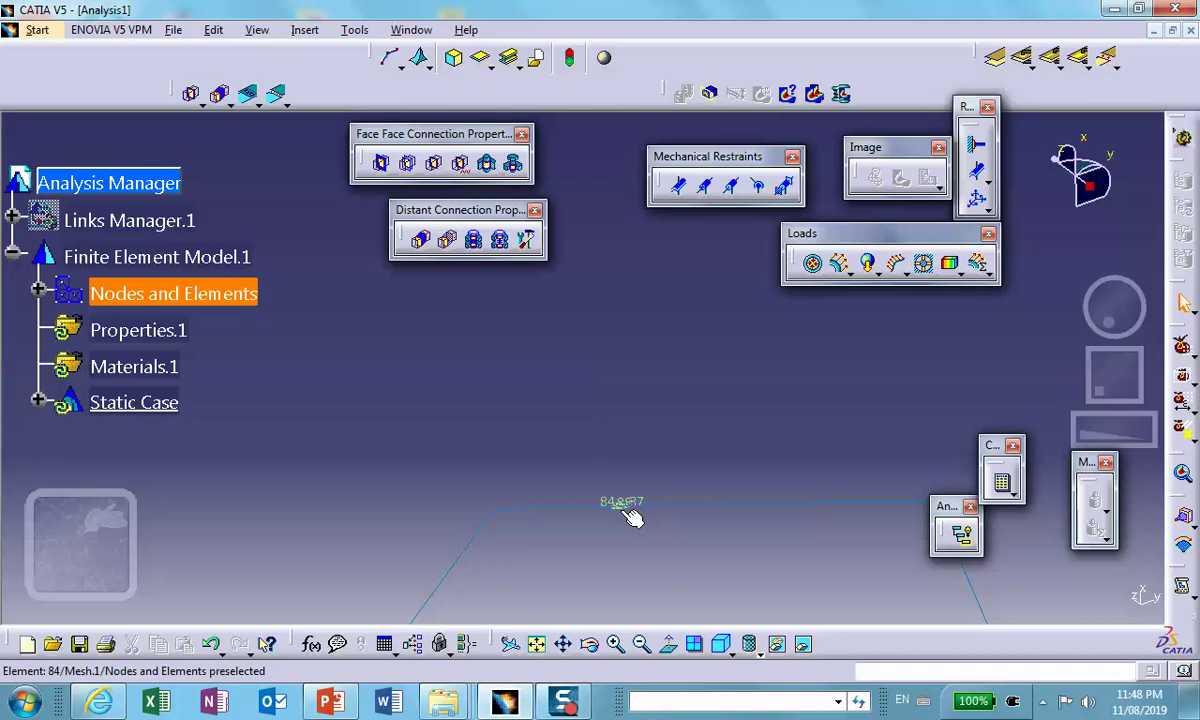
{"action": "middle_click_drag", "start_coordinate": [620, 510], "coordinate": [497, 422]}
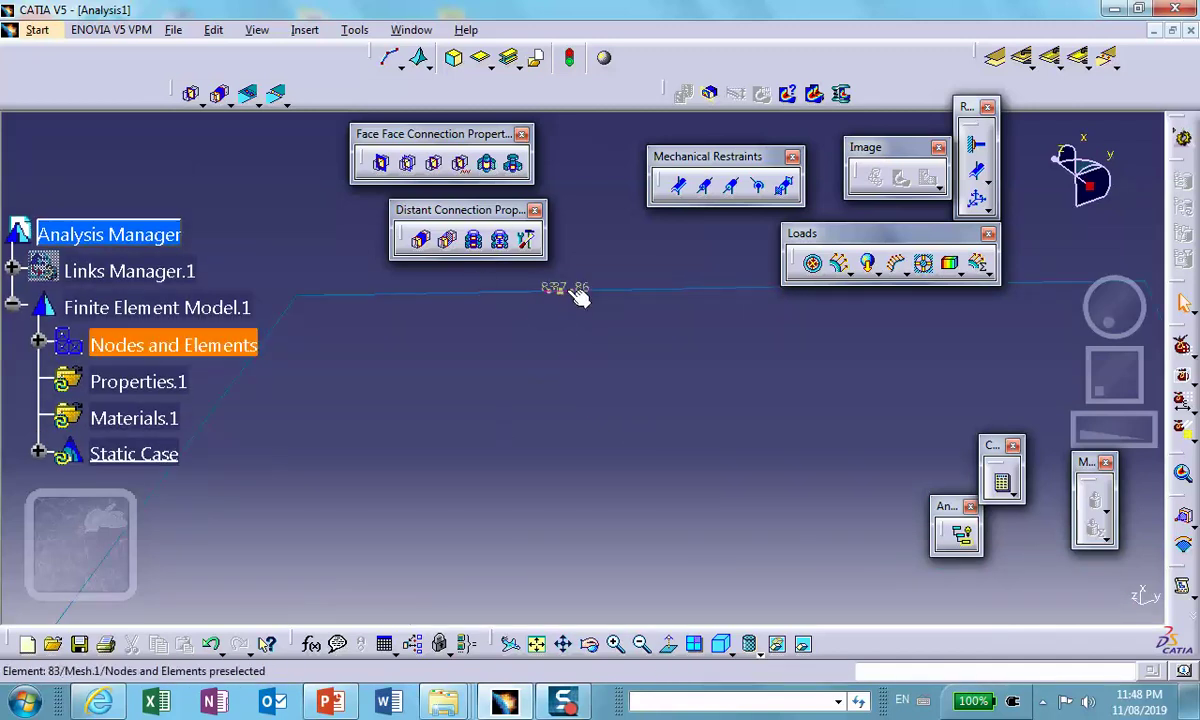
{"action": "middle_click_drag", "start_coordinate": [570, 300], "coordinate": [568, 396]}
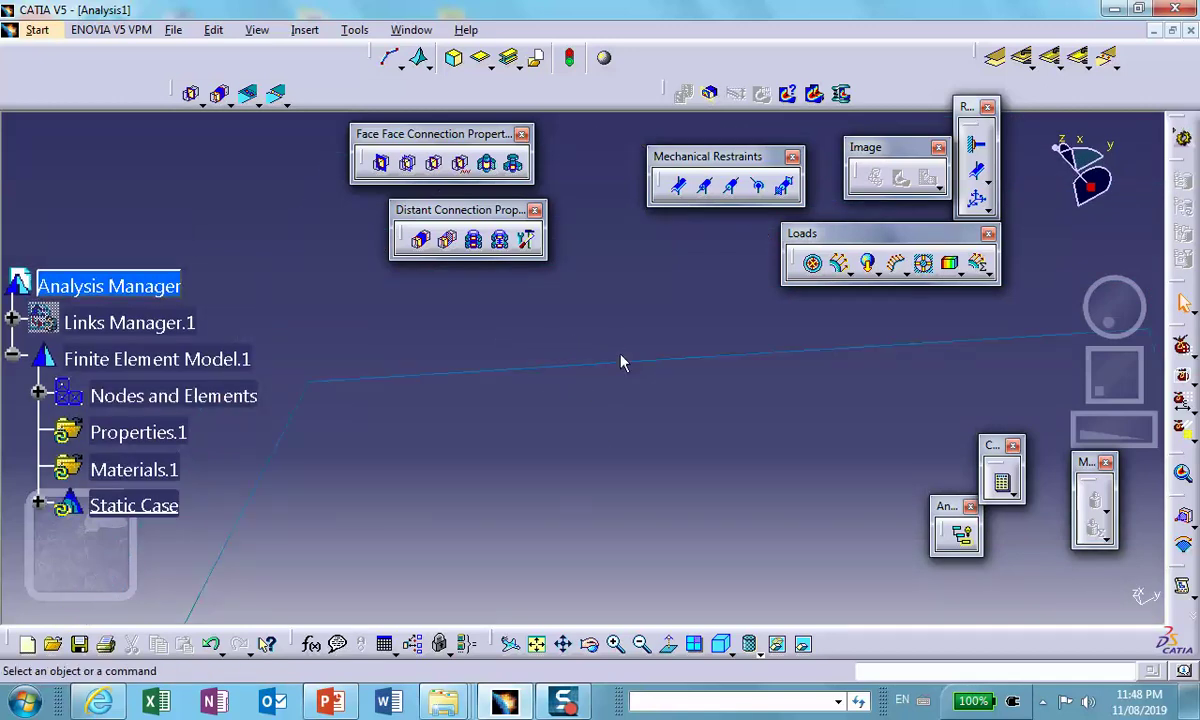
{"action": "middle_click_drag", "start_coordinate": [620, 365], "coordinate": [599, 157]}
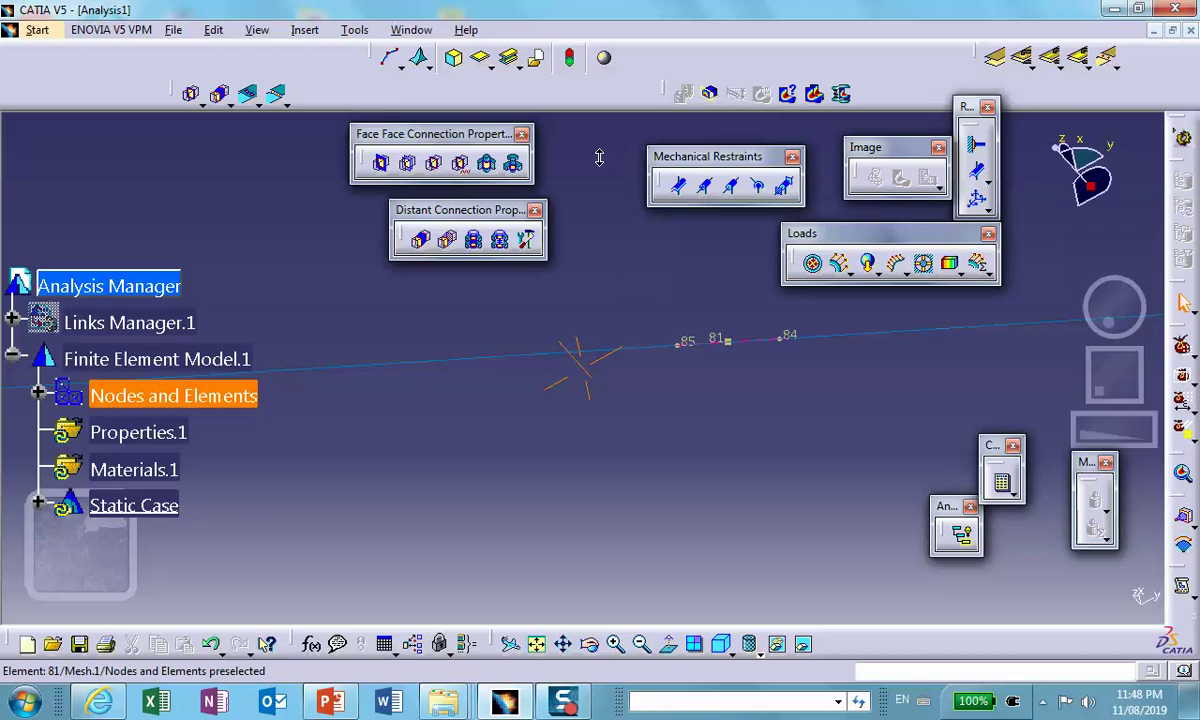
{"action": "middle_click_drag", "start_coordinate": [599, 157], "coordinate": [510, 540]}
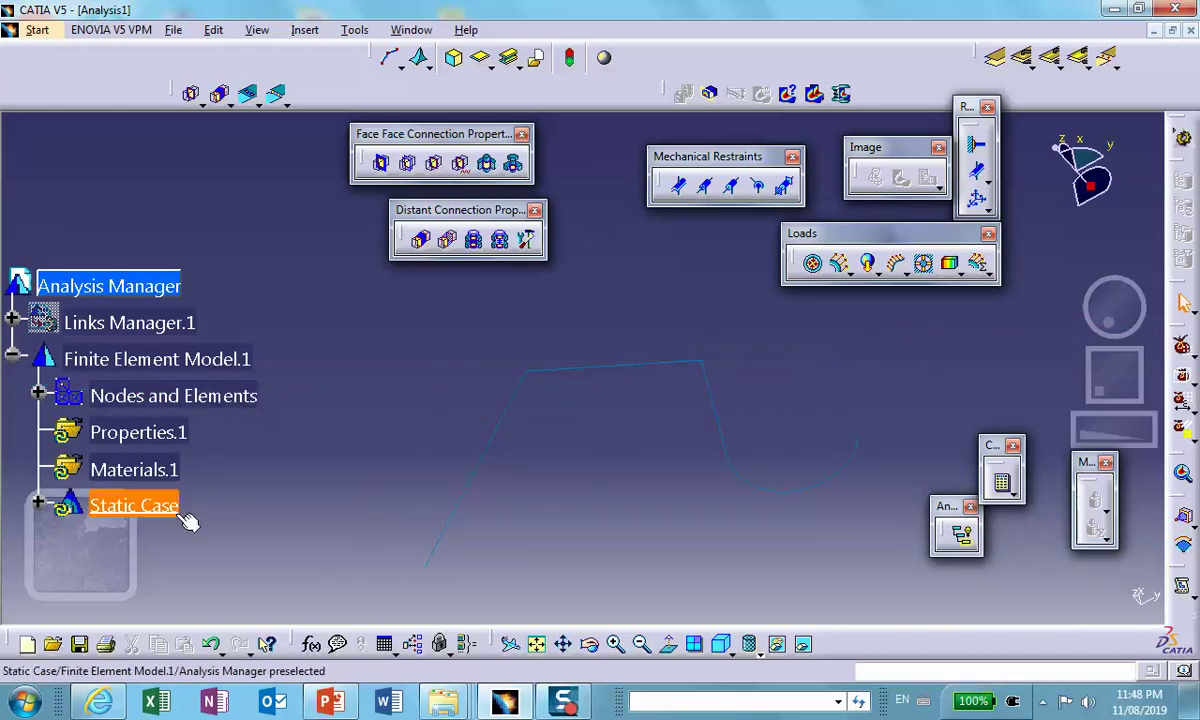
- Deactivate the Mesh.1 visualization under Nodes and Elements
{"action": "left_click", "coordinate": [40, 396]}
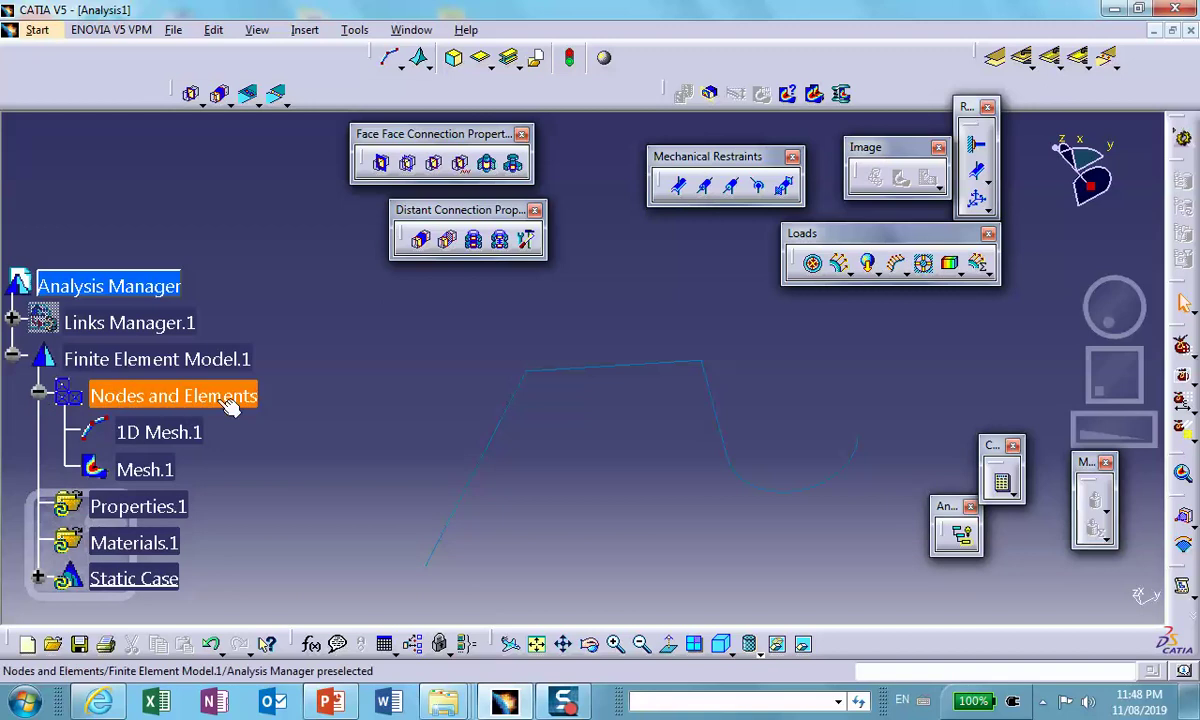
{"action": "scroll", "coordinate": [180, 396], "scroll_direction": "down", "scroll_amount": 3}
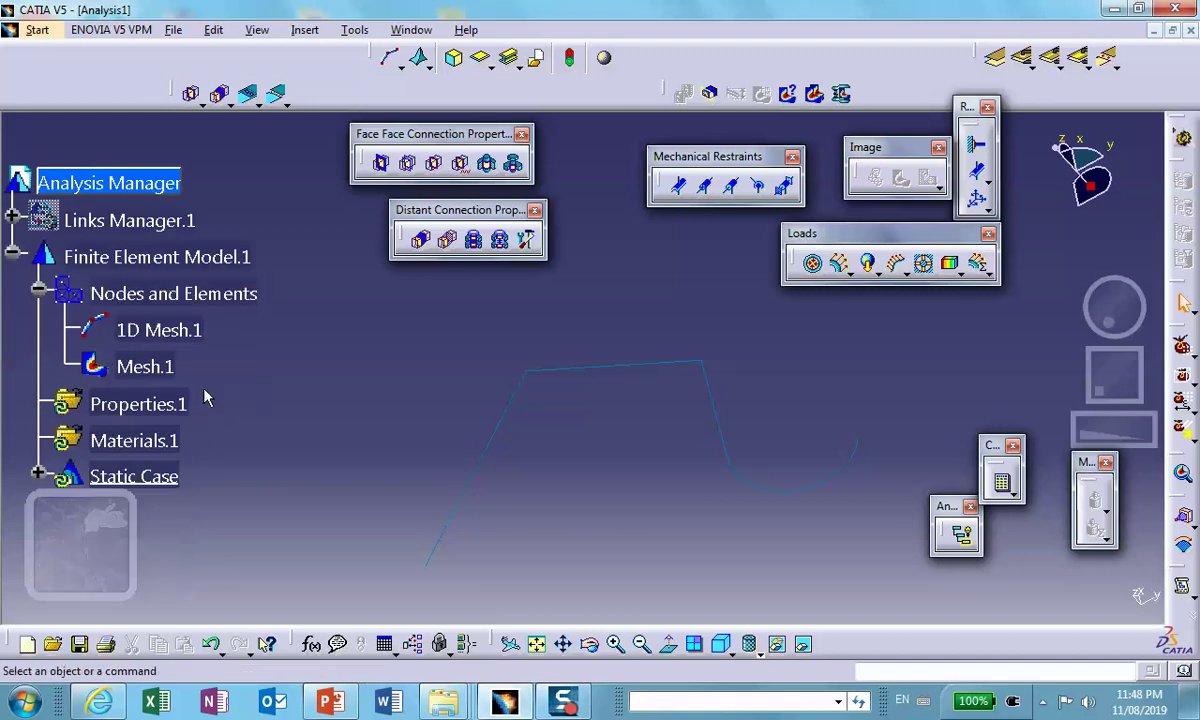
{"action": "right_click", "coordinate": [150, 385]}
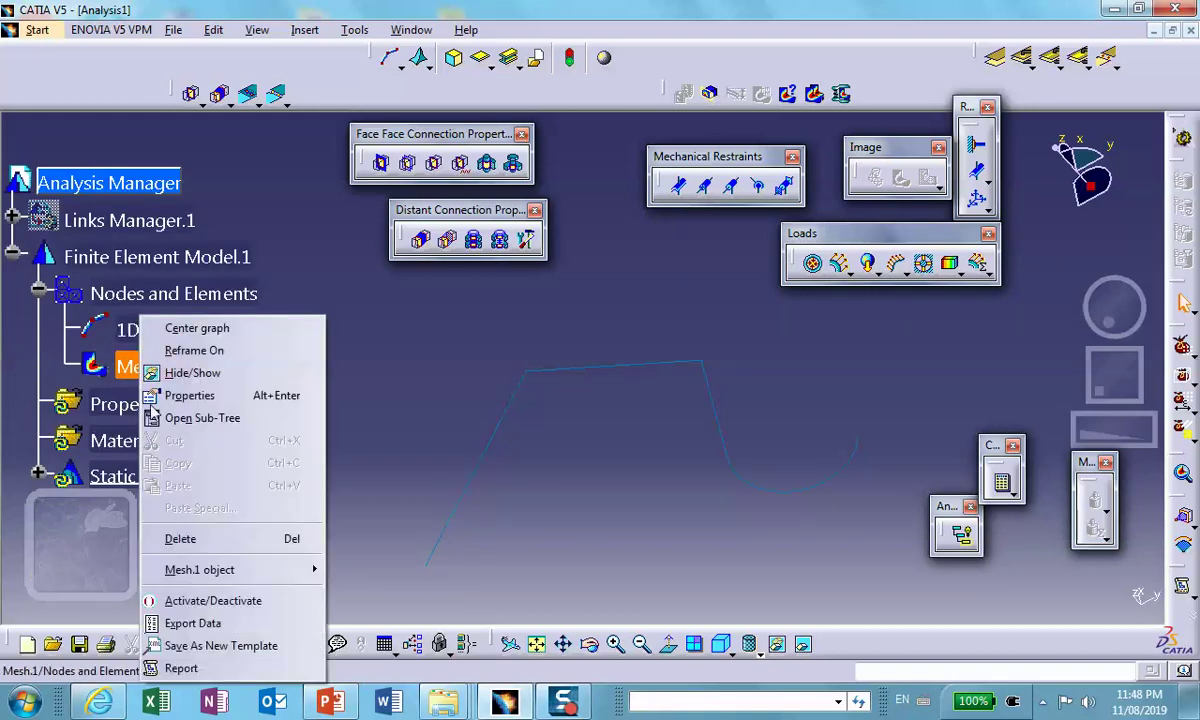
{"action": "left_click", "coordinate": [238, 606]}
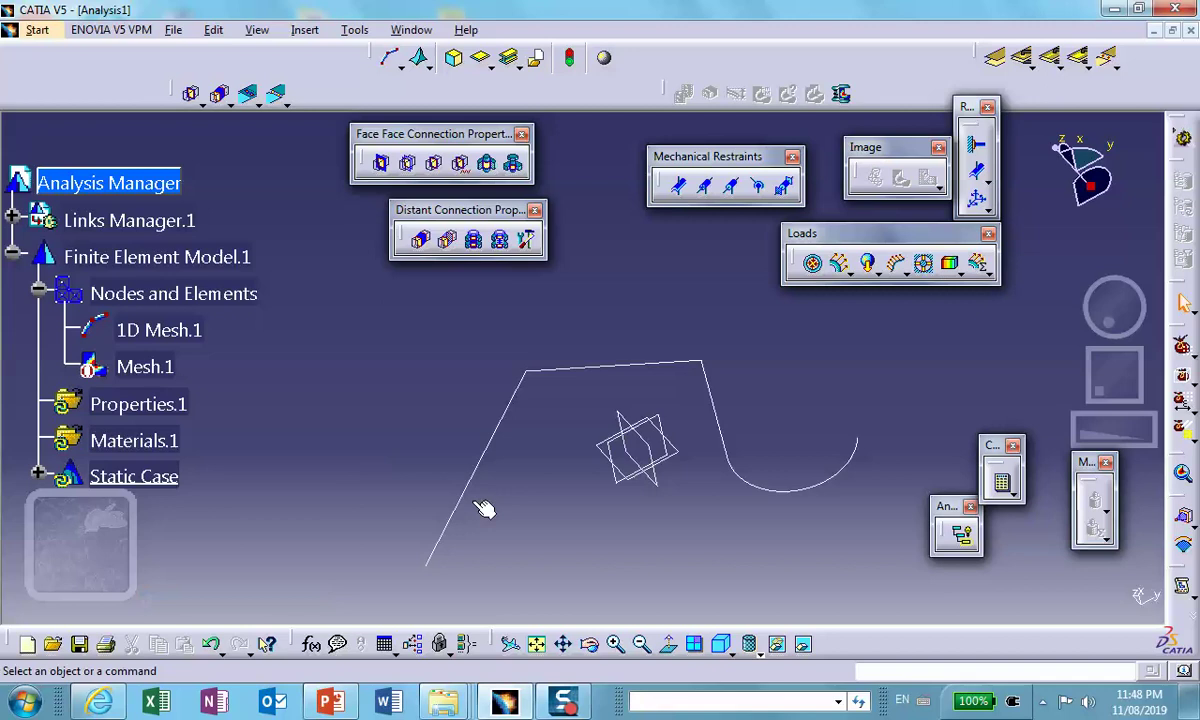
- Add a 1D property to the joined curve as a cylindrical beam with a radius of 0.5 in
{"action": "mouse_move", "coordinate": [697, 581]}
{"action": "middle_mouse_down"}
{"action": "mouse_move", "coordinate": [683, 557]}
{"action": "mouse_move", "coordinate": [684, 597]}
{"action": "middle_mouse_up"}
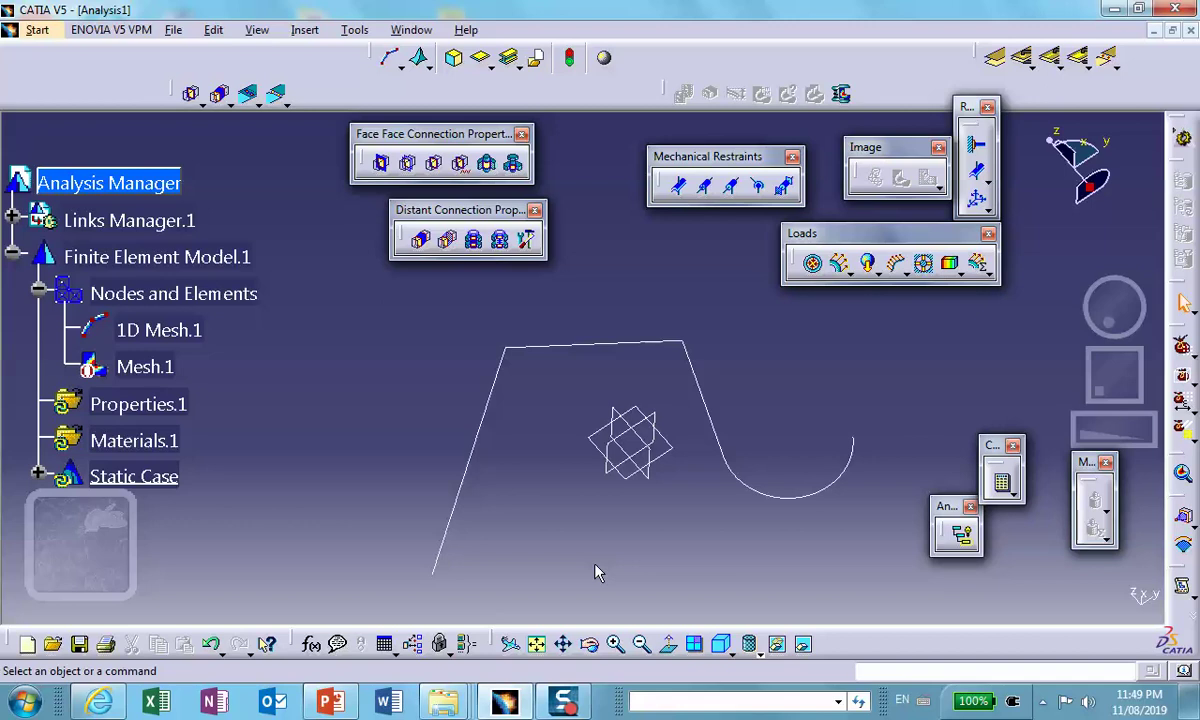
{"action": "left_click", "coordinate": [510, 60]}
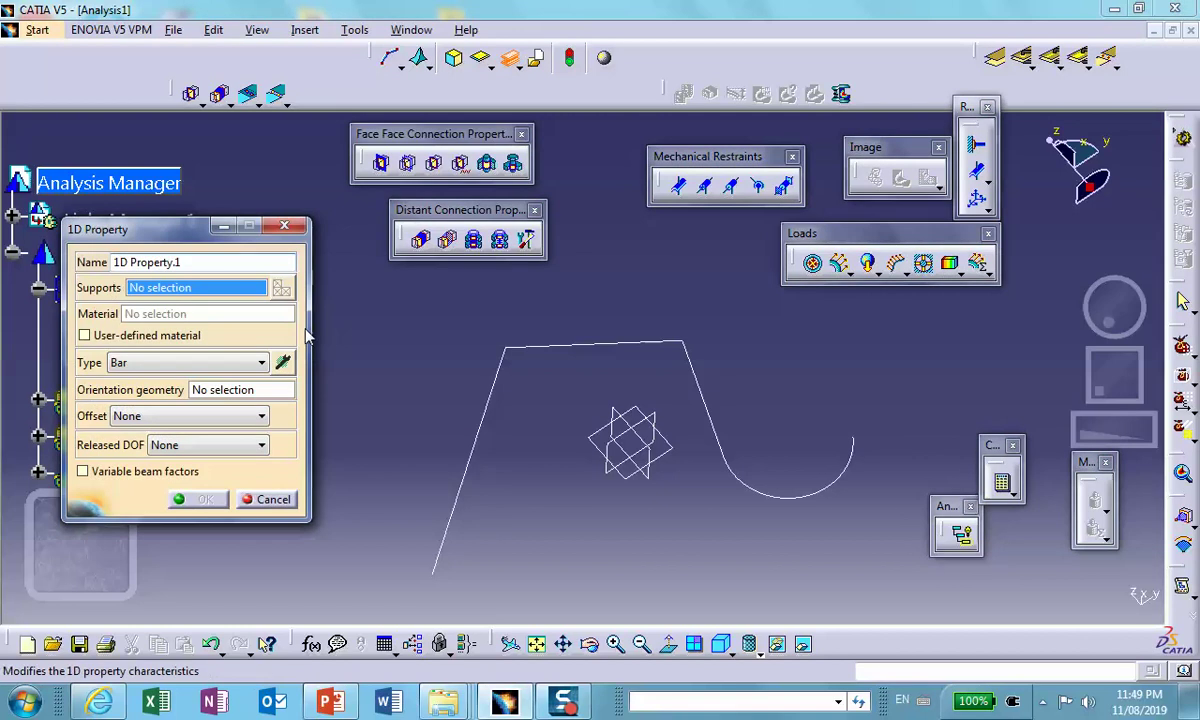
{"action": "left_click", "coordinate": [236, 365]}
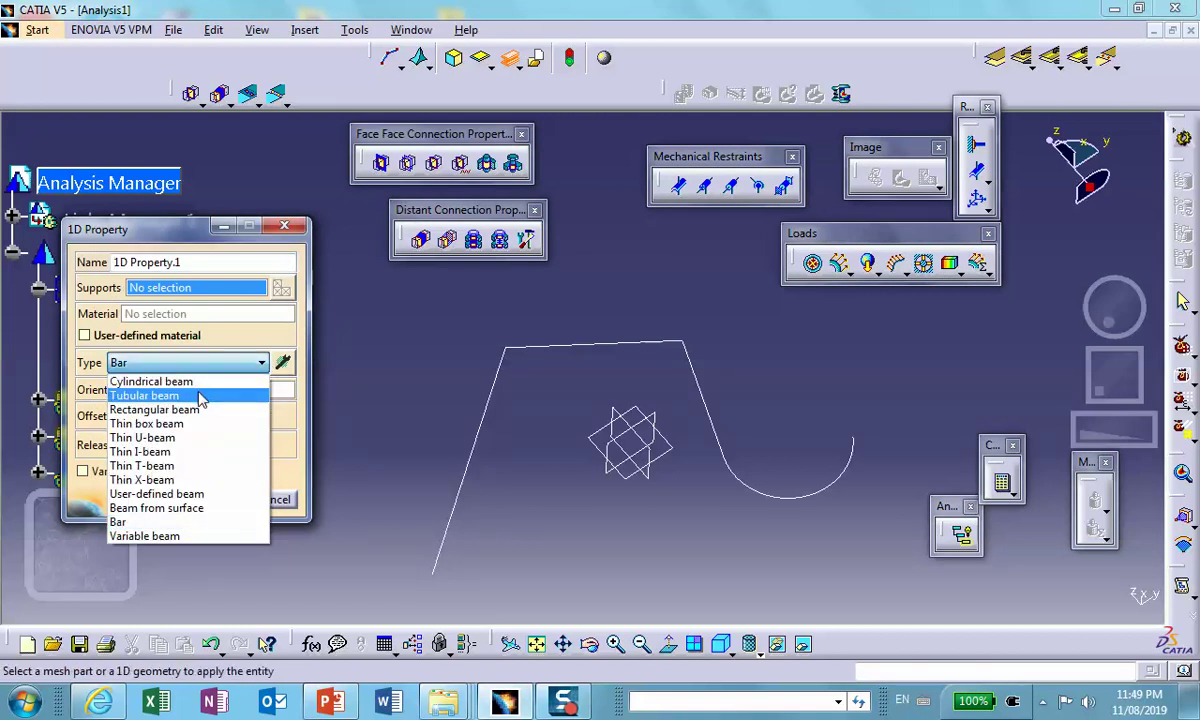
{"action": "left_click", "coordinate": [185, 382]}
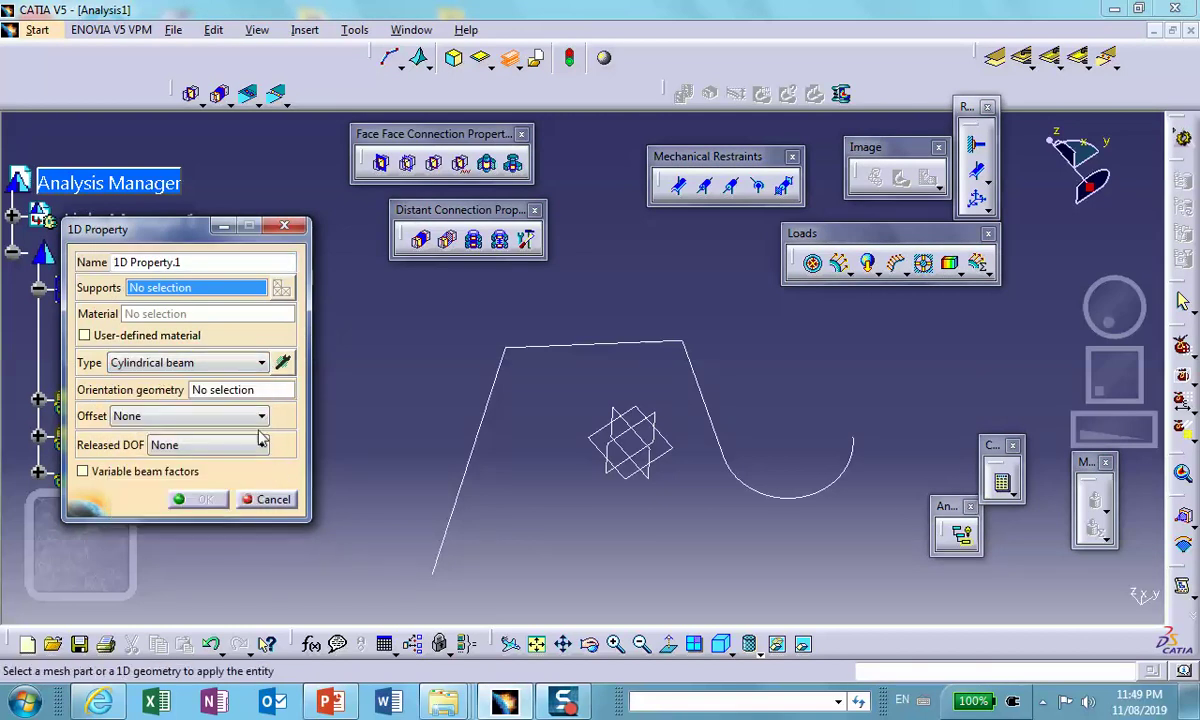
{"action": "left_click", "coordinate": [284, 364]}
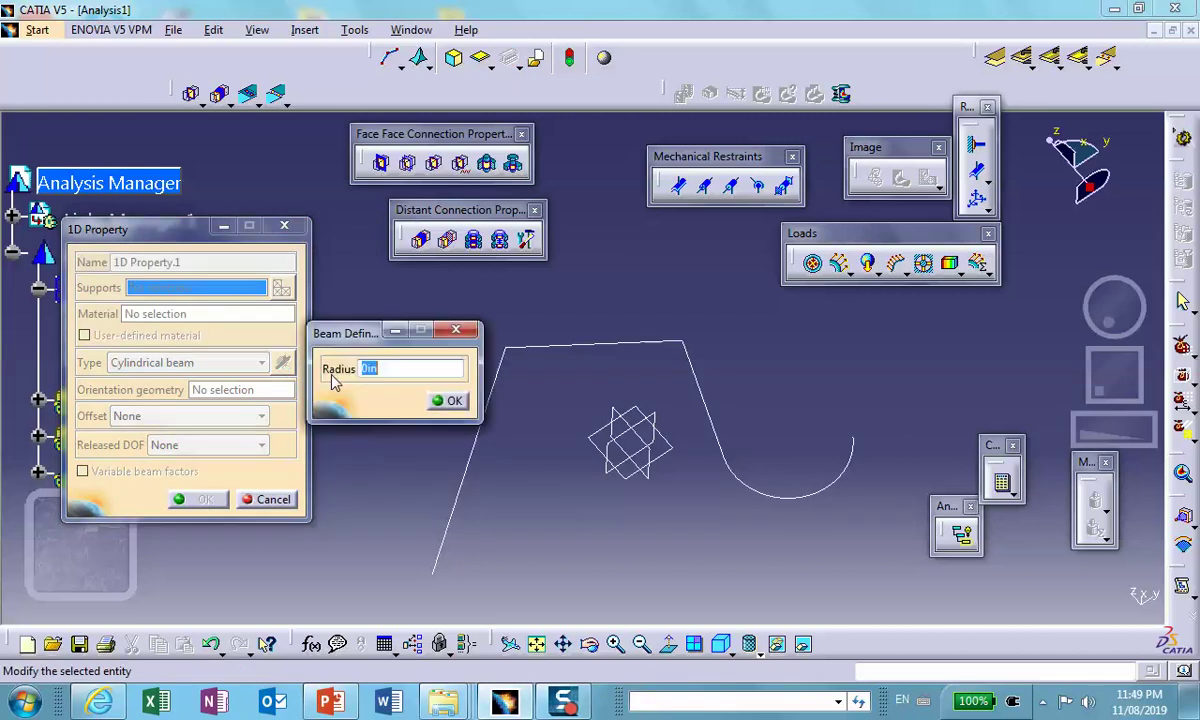
{"action": "left_click", "coordinate": [380, 368]}
{"action": "left_click", "coordinate": [447, 400]}
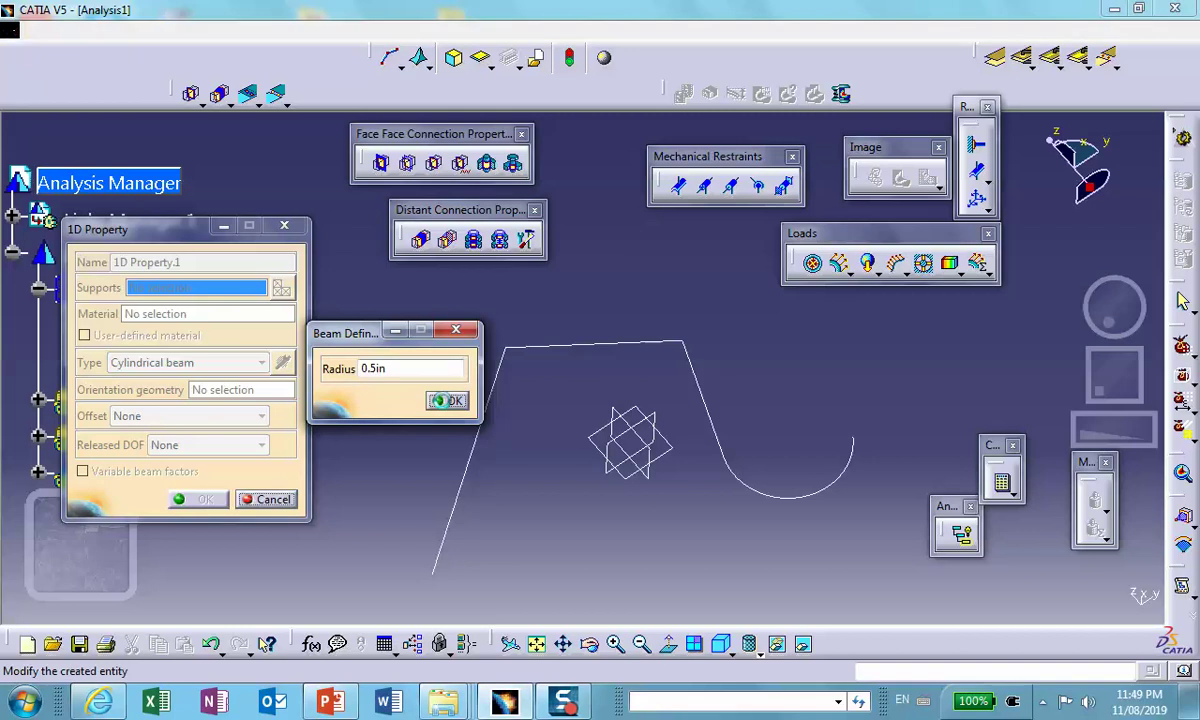
{"action": "left_click", "coordinate": [484, 426]}
{"action": "middle_click_drag", "start_coordinate": [550, 520], "coordinate": [812, 474]}
{"action": "left_click", "coordinate": [195, 499]}
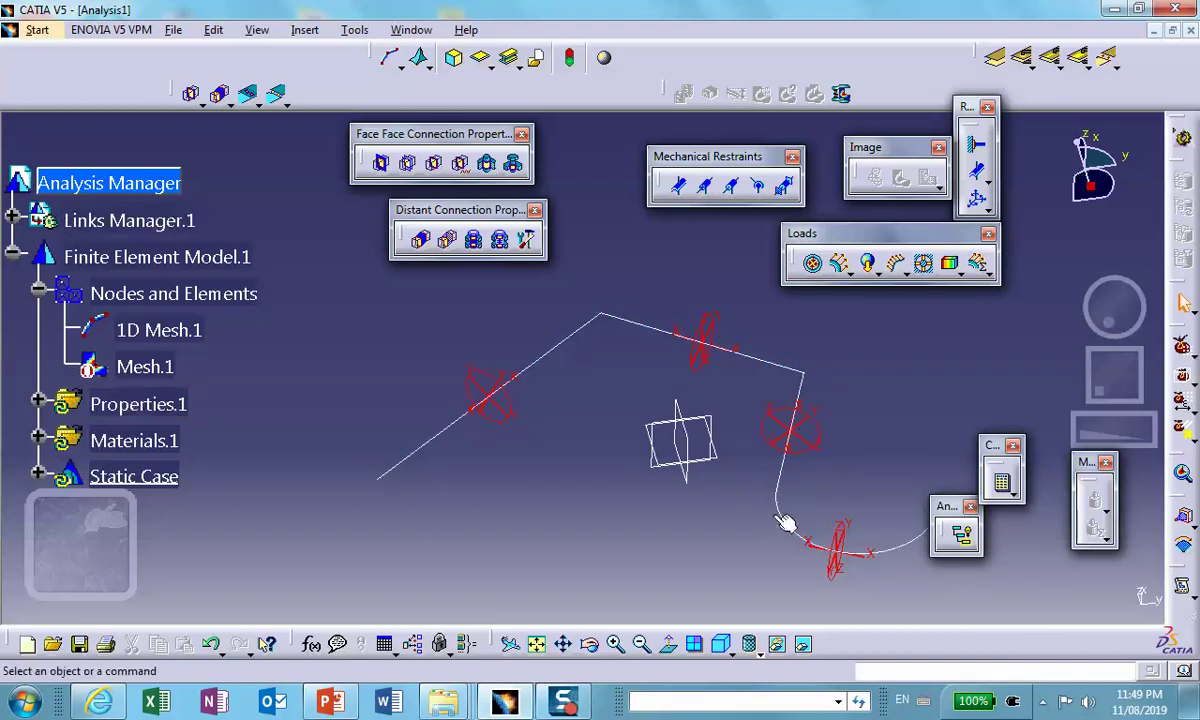
- Add a local 1D property under 1D Property.1 for the first slanted segment, as a cylindrical beam with a radius of 0.2 in
{"action": "scroll", "coordinate": [250, 460], "scroll_direction": "down", "scroll_amount": 3}
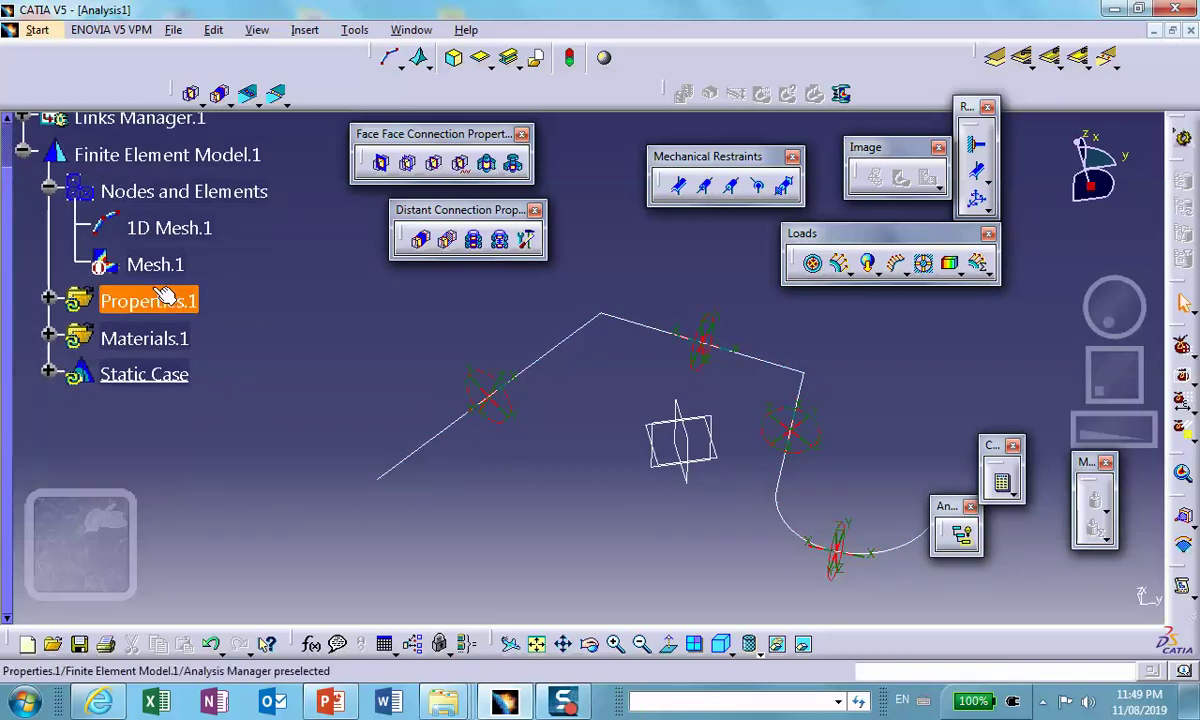
{"action": "left_click", "coordinate": [48, 301]}
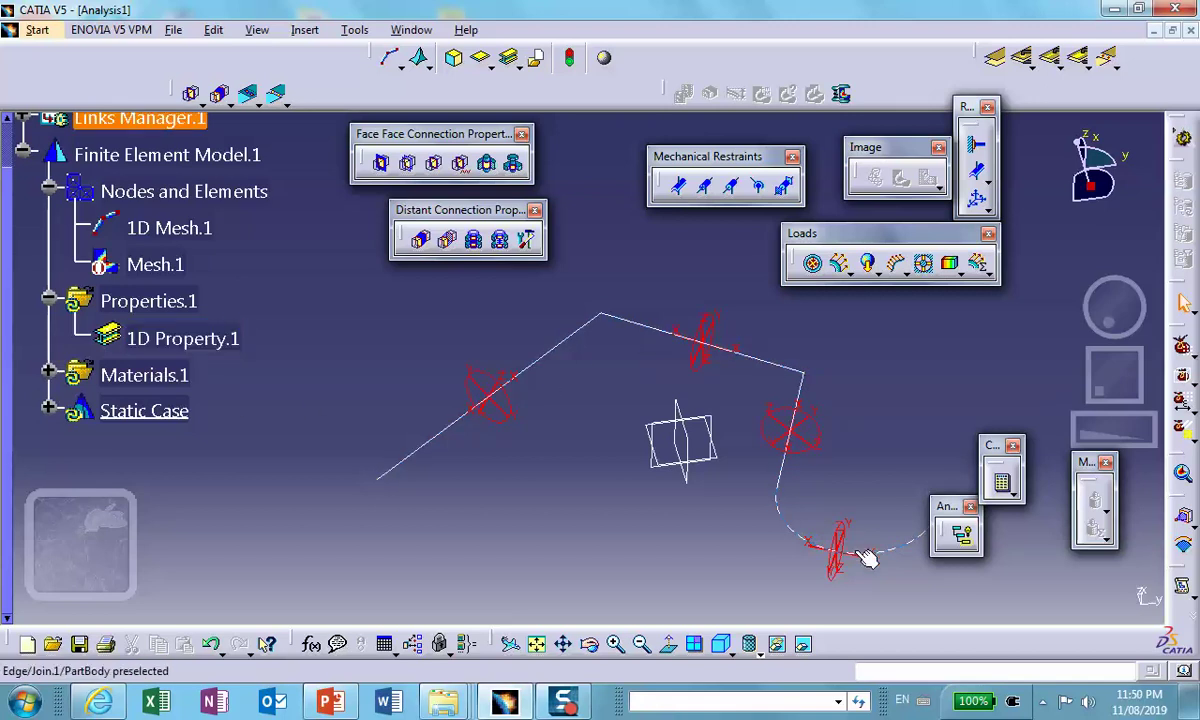
{"action": "right_click", "coordinate": [184, 345]}
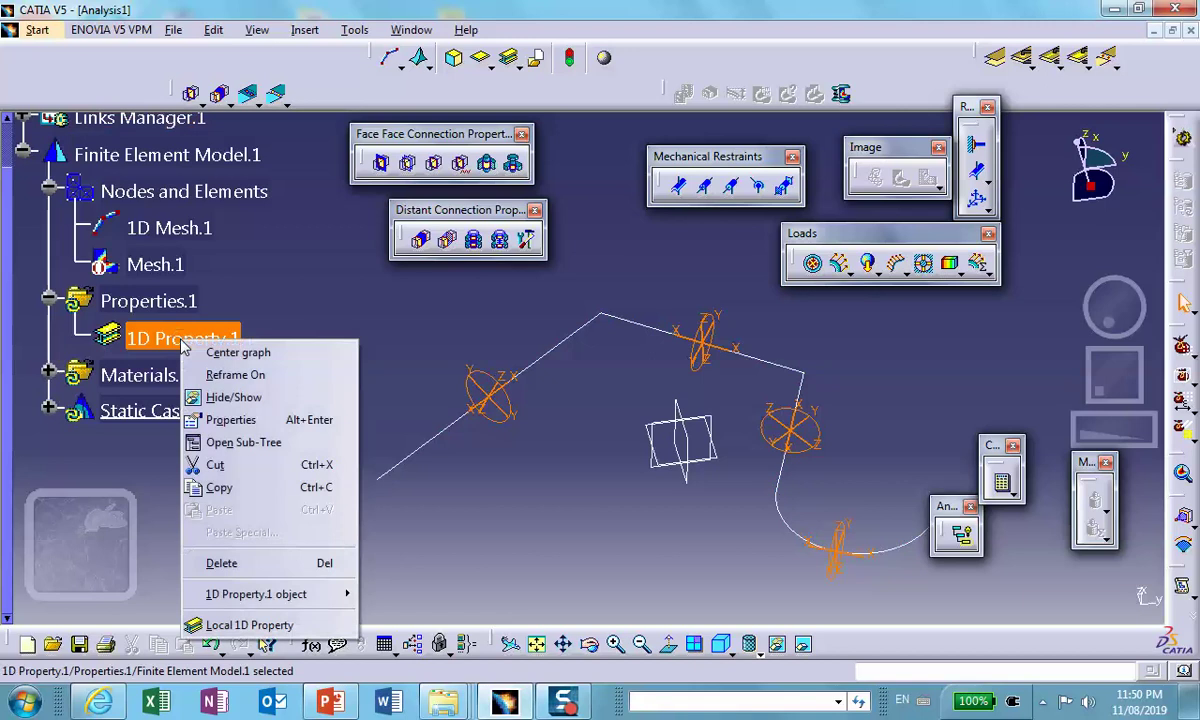
{"action": "left_click", "coordinate": [260, 627]}
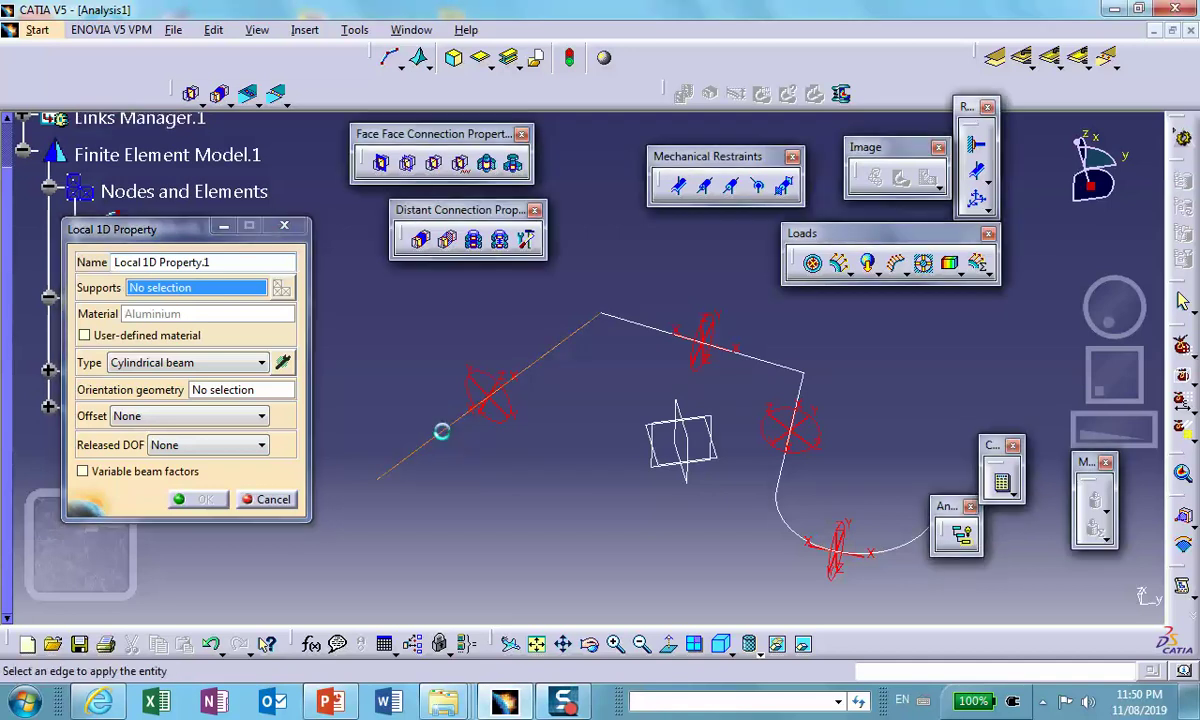
{"action": "left_click", "coordinate": [455, 434]}
{"action": "left_click", "coordinate": [282, 362]}
{"action": "left_click_drag", "start_coordinate": [401, 369], "coordinate": [353, 371]}
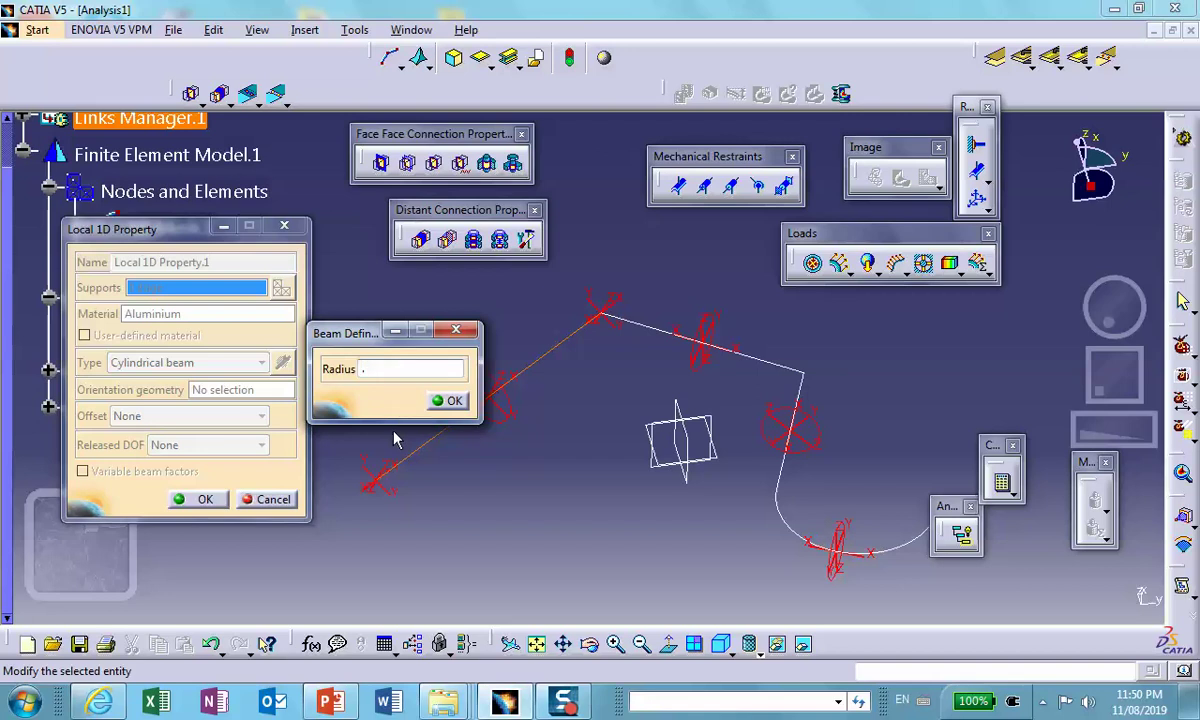
{"action": "left_click", "coordinate": [455, 400]}
{"action": "middle_click_drag", "start_coordinate": [460, 400], "coordinate": [530, 462]}
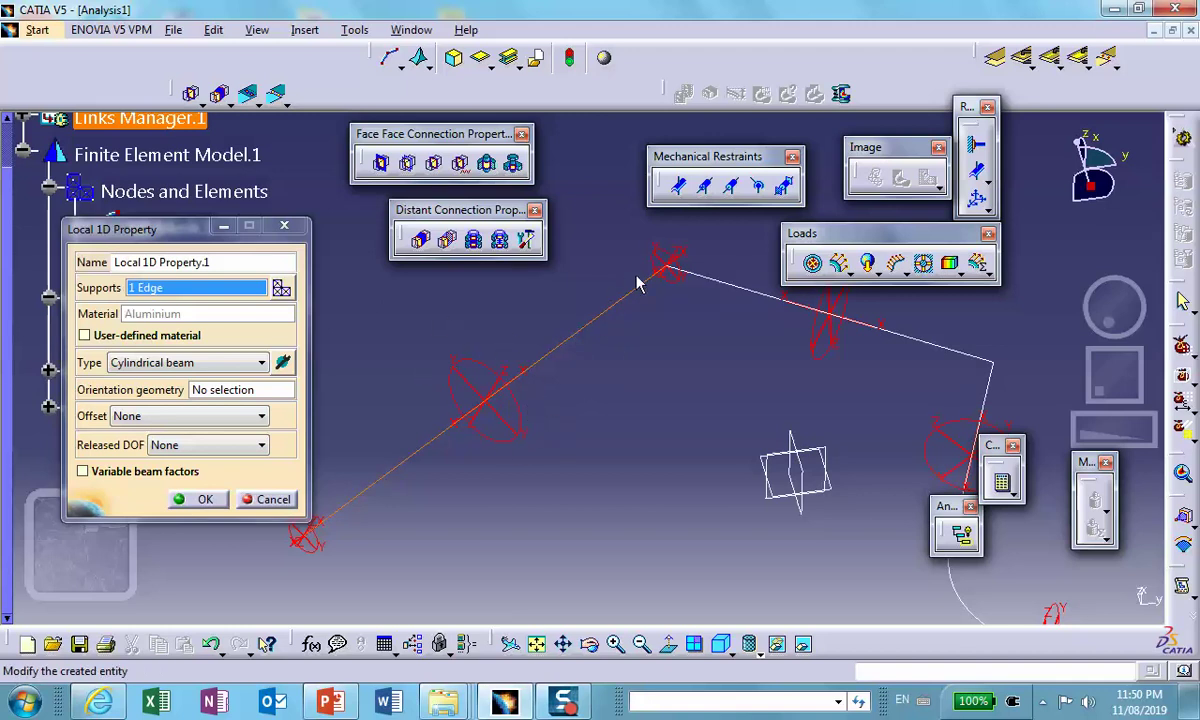
{"action": "left_click", "coordinate": [204, 499]}
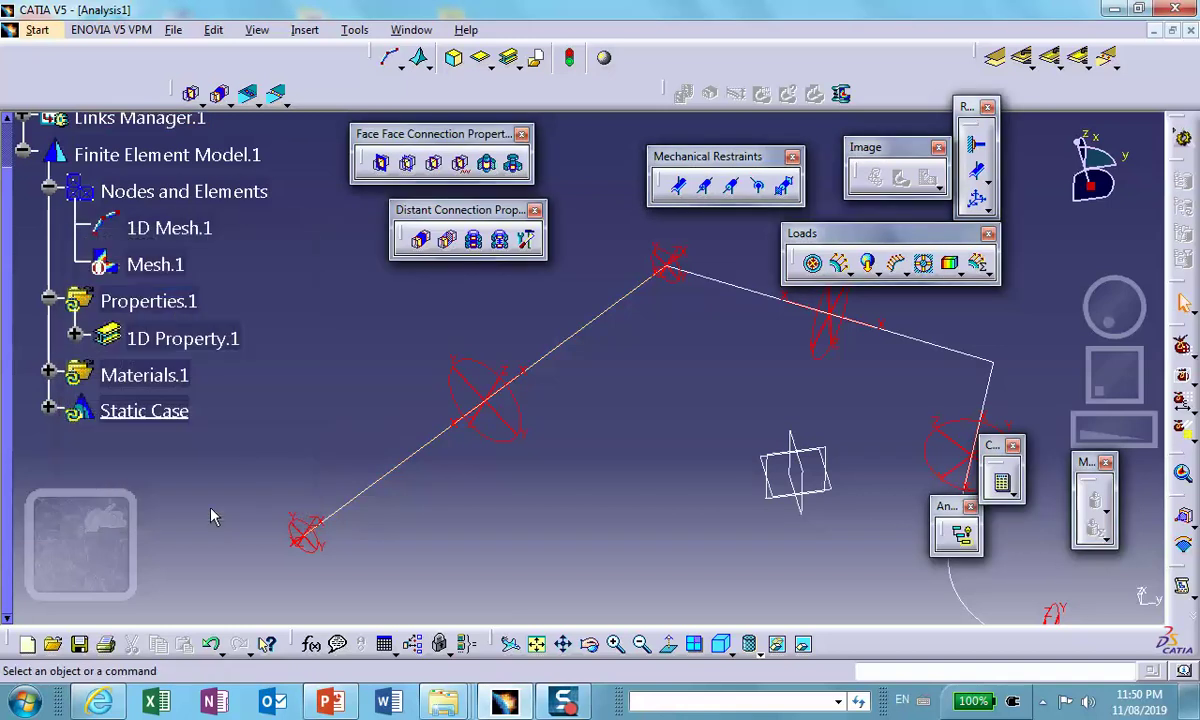
- Start a second local 1D property on the upper straight segment and set its type to Tubular beam
{"action": "right_click", "coordinate": [190, 341]}
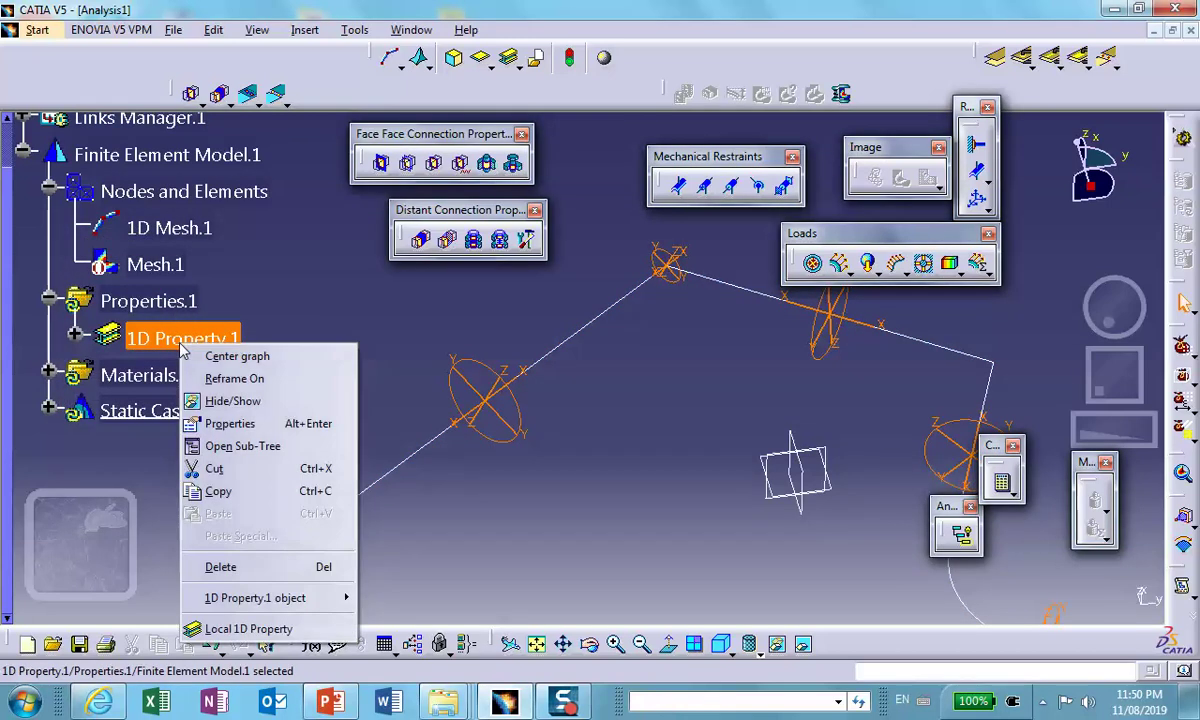
{"action": "left_click", "coordinate": [240, 628]}
{"action": "middle_click_drag", "start_coordinate": [577, 508], "coordinate": [397, 566]}
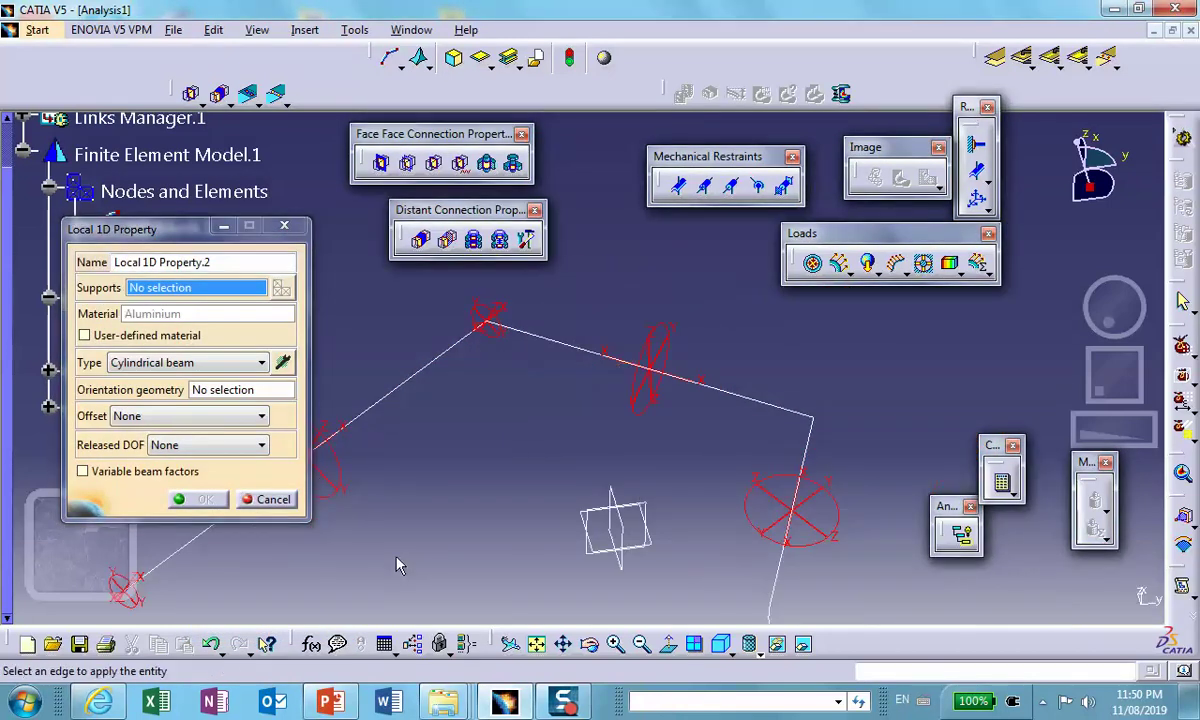
{"action": "left_click", "coordinate": [580, 348]}
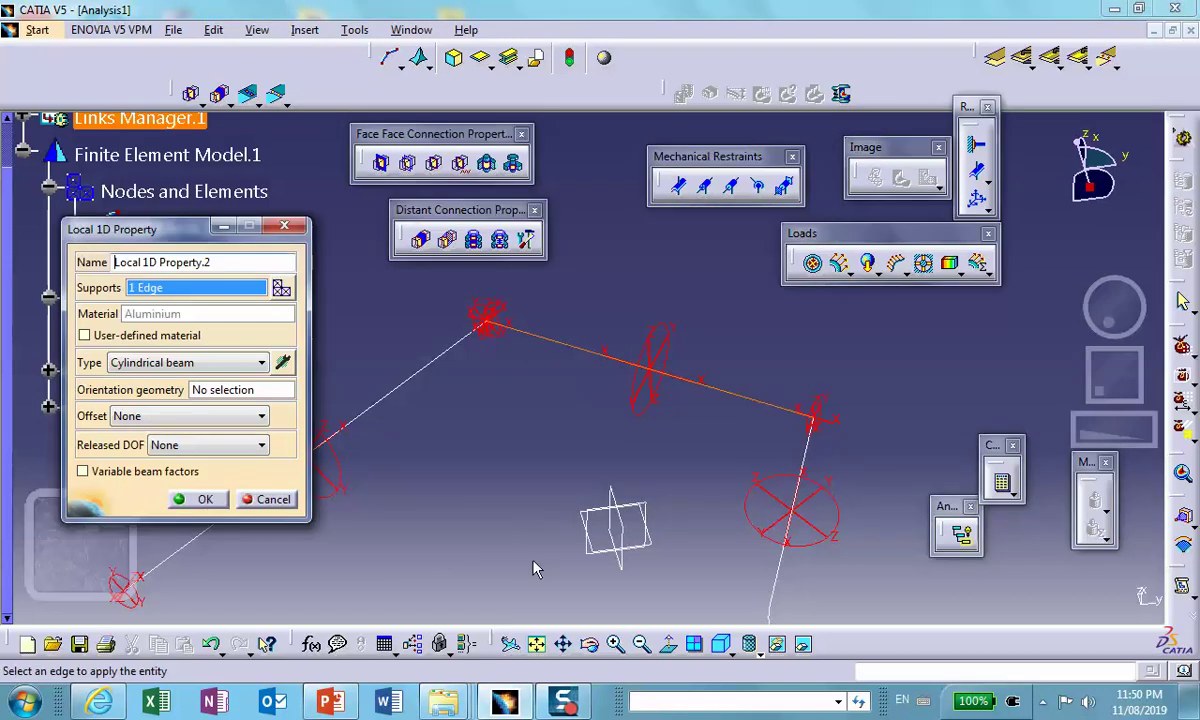
{"action": "left_click", "coordinate": [283, 364]}
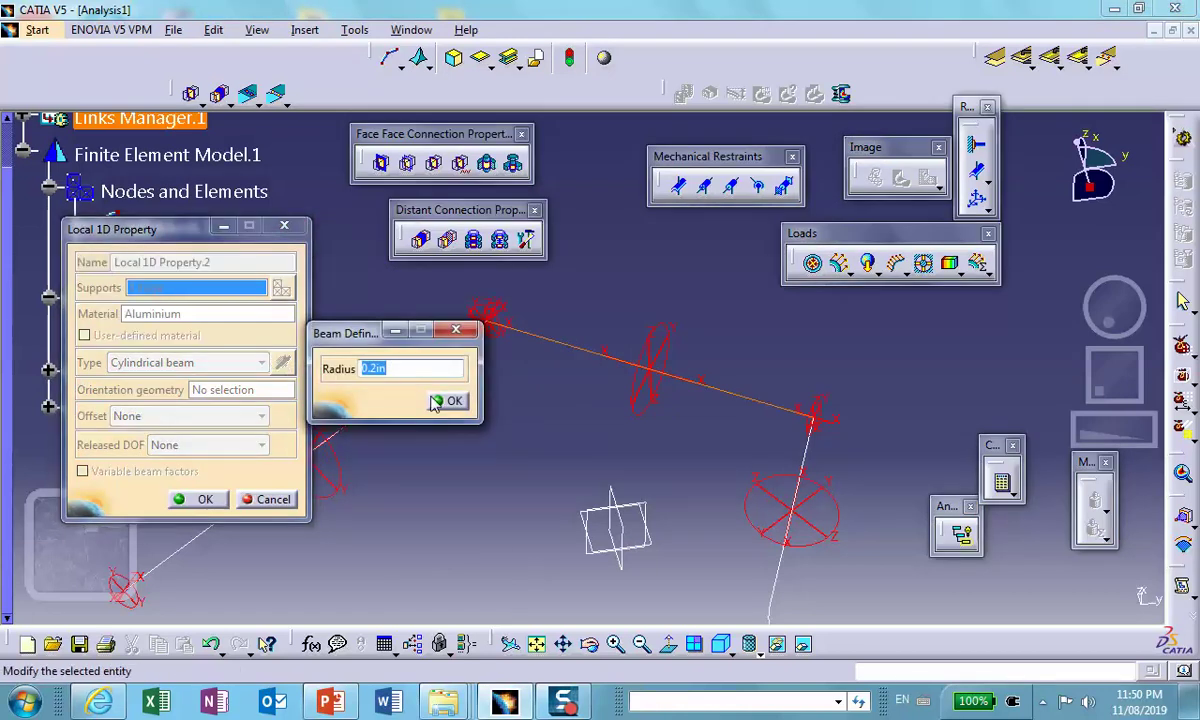
{"action": "left_click", "coordinate": [440, 400]}
{"action": "left_click", "coordinate": [261, 364]}
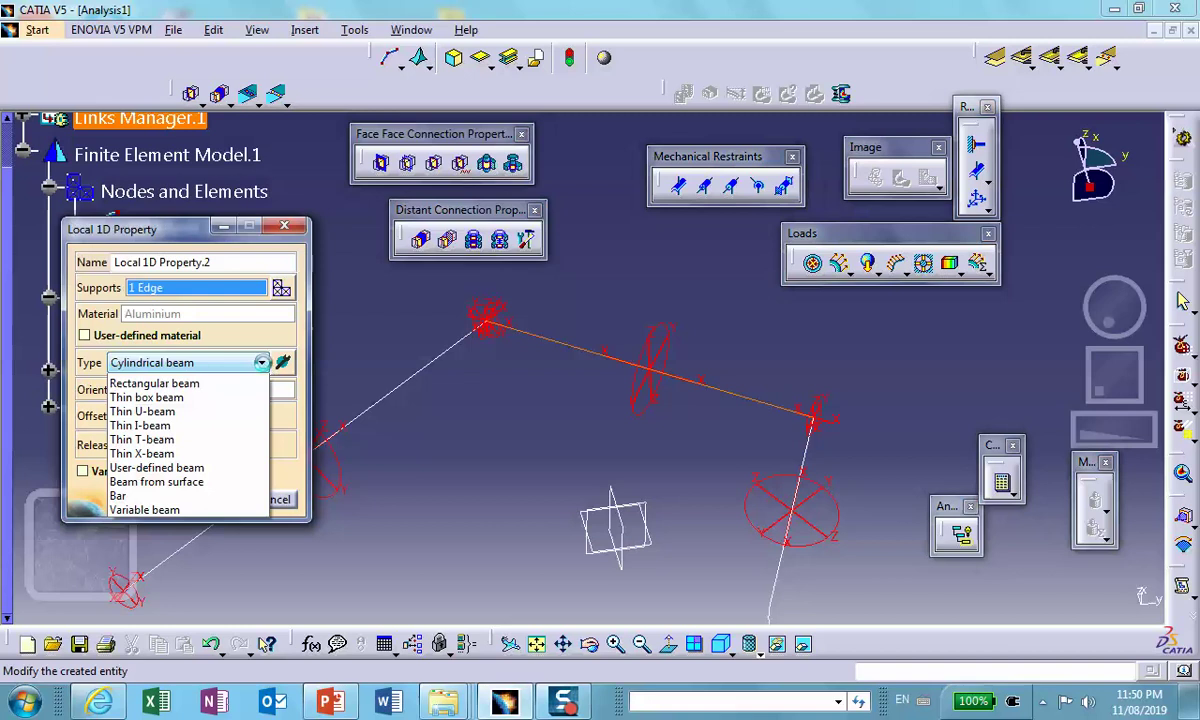
{"action": "left_click", "coordinate": [214, 398]}
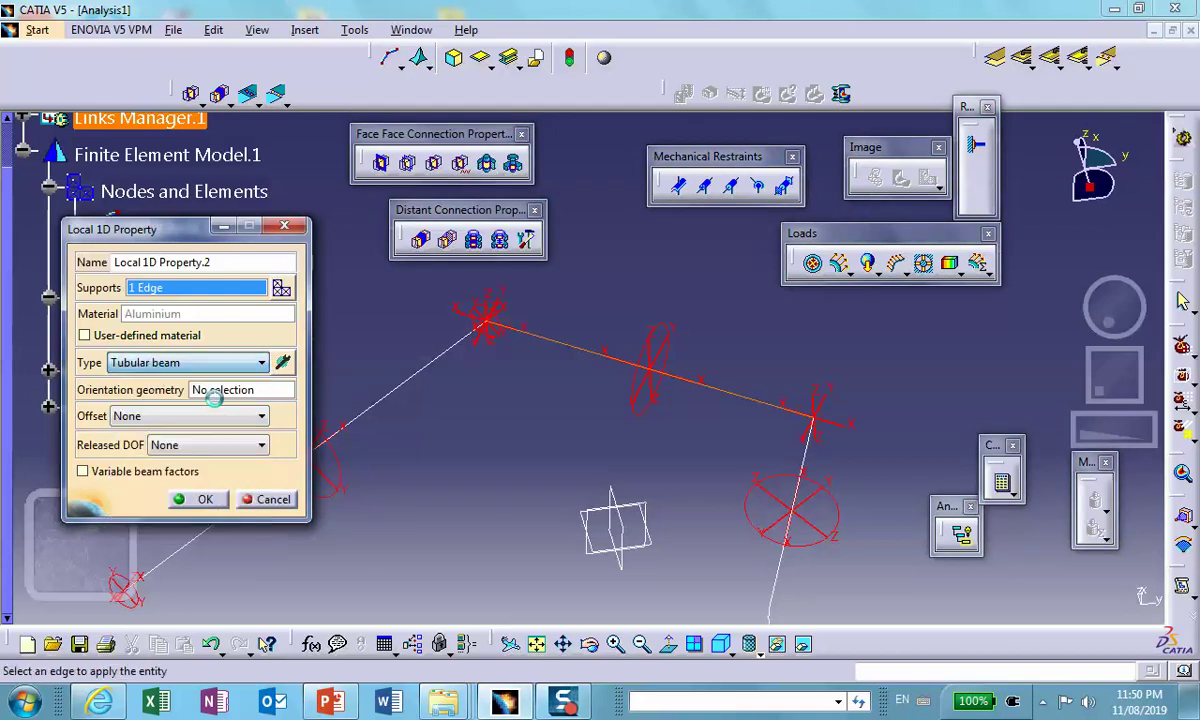
- Set the tubular beam's outside radius to 0.1 in and inside radius to 0.09 in, and create the local property
{"action": "left_click", "coordinate": [283, 362]}
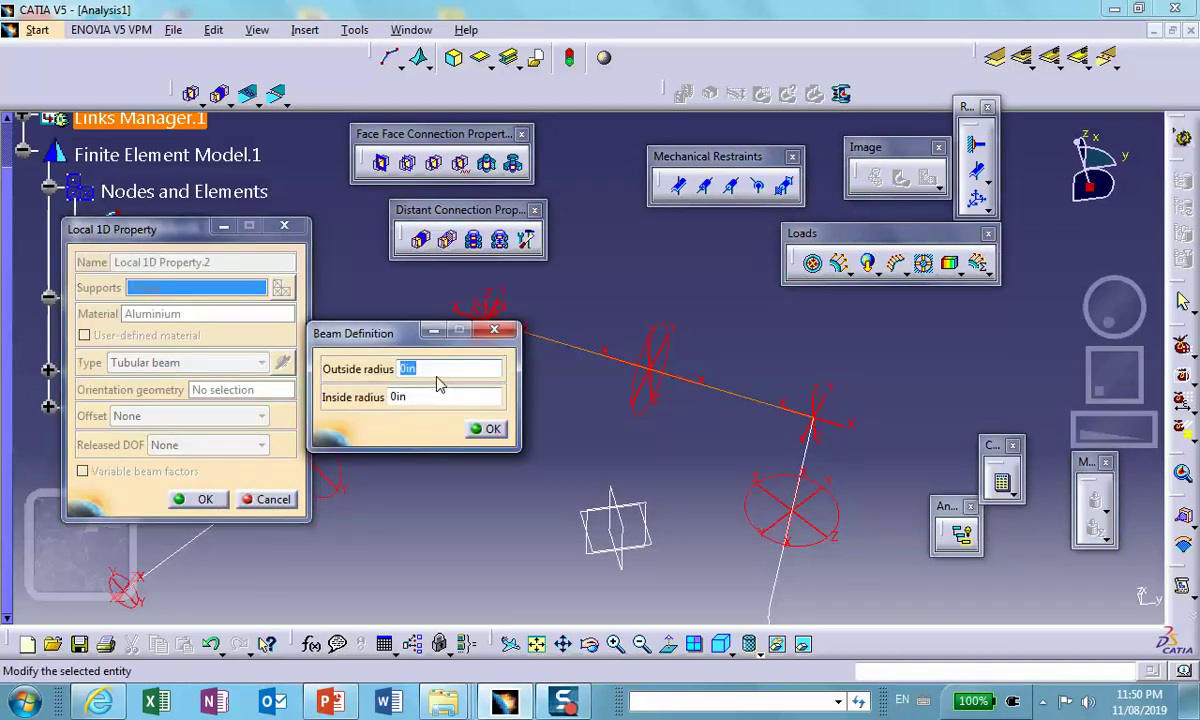
{"action": "type", "text": ".1"}
{"action": "left_click", "coordinate": [419, 398]}
{"action": "left_click_drag", "start_coordinate": [419, 398], "coordinate": [357, 394]}
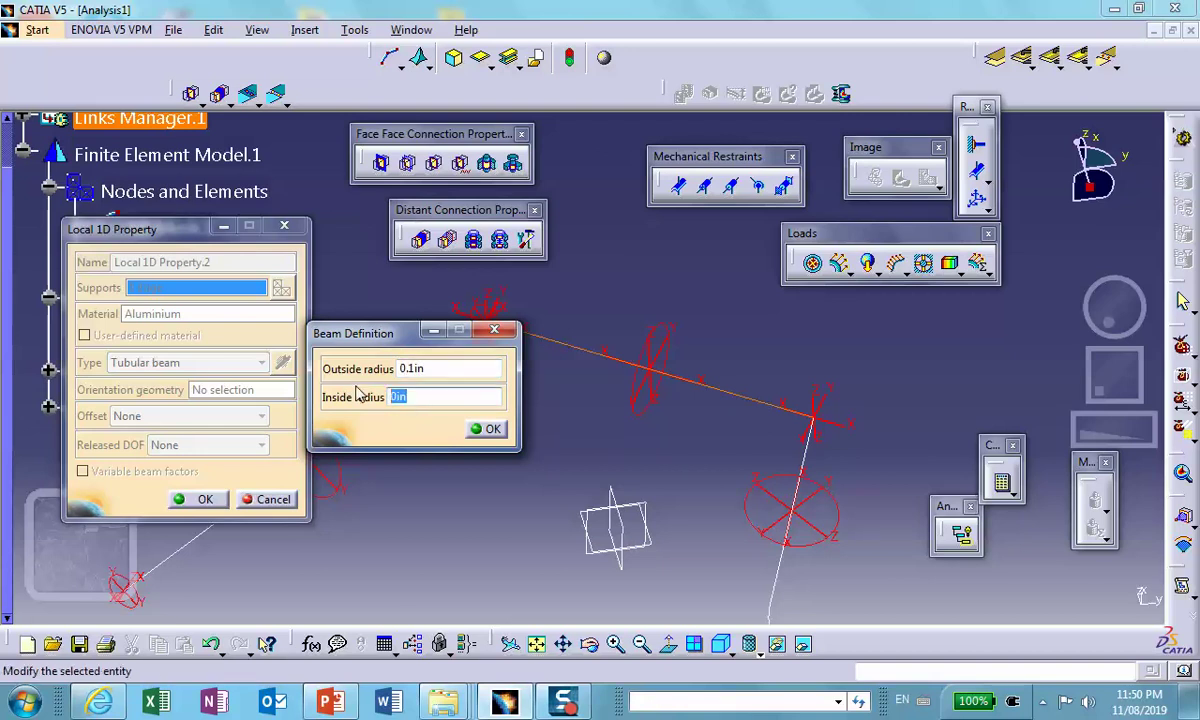
{"action": "type", "text": ".09"}
{"action": "left_click", "coordinate": [489, 430]}
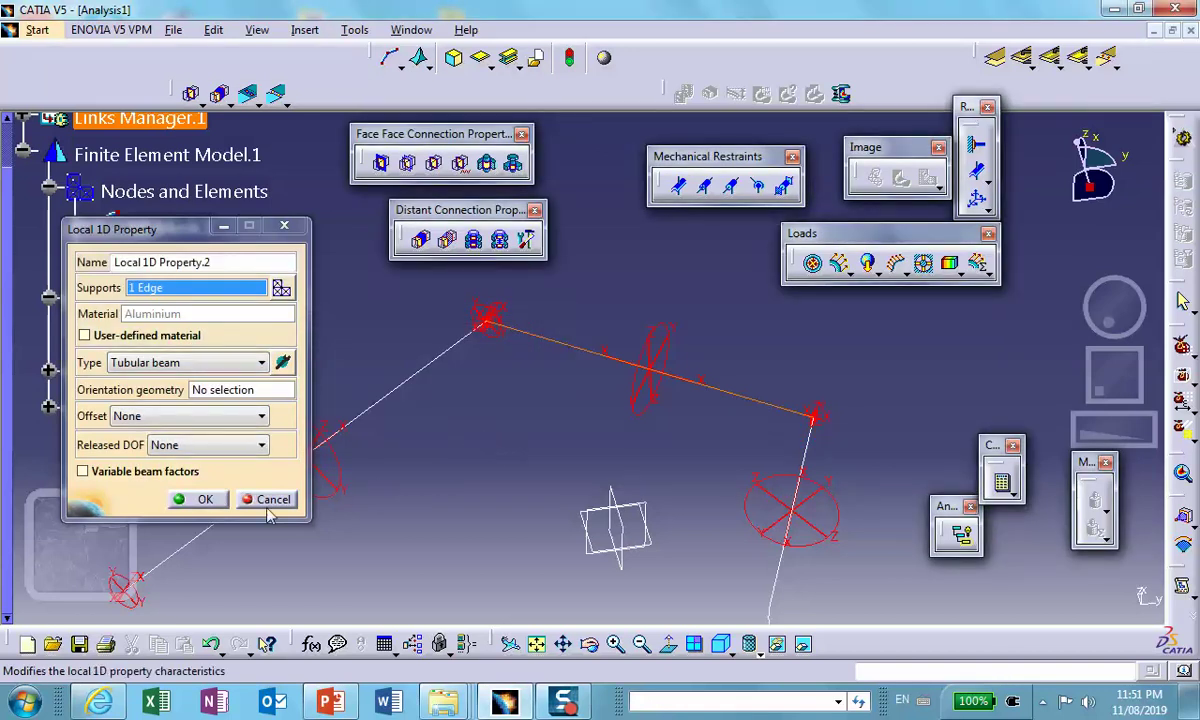
{"action": "left_click", "coordinate": [204, 503]}
- Start a third local 1D property under 1D Property.1 as a rectangular beam with length (Y) 0.2 in and height (Z) 0.2 in
{"action": "middle_click_drag", "start_coordinate": [479, 501], "coordinate": [564, 581]}
{"action": "middle_click_drag", "start_coordinate": [601, 481], "coordinate": [407, 327]}
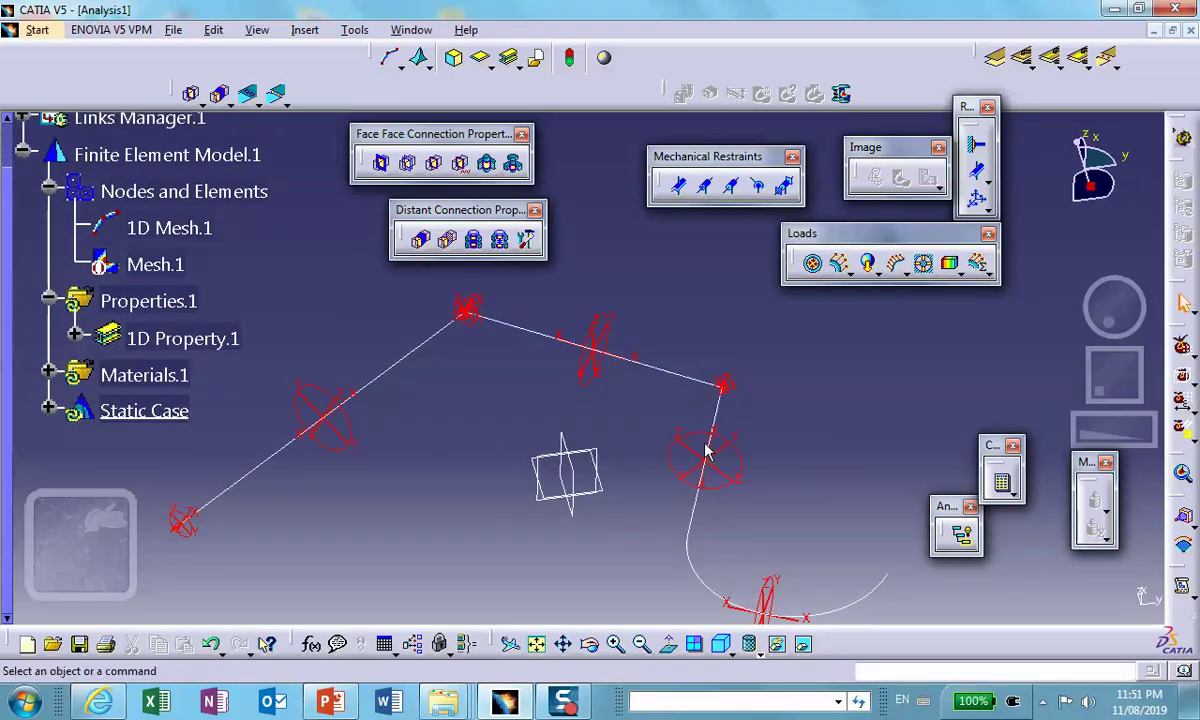
{"action": "right_click", "coordinate": [203, 343]}
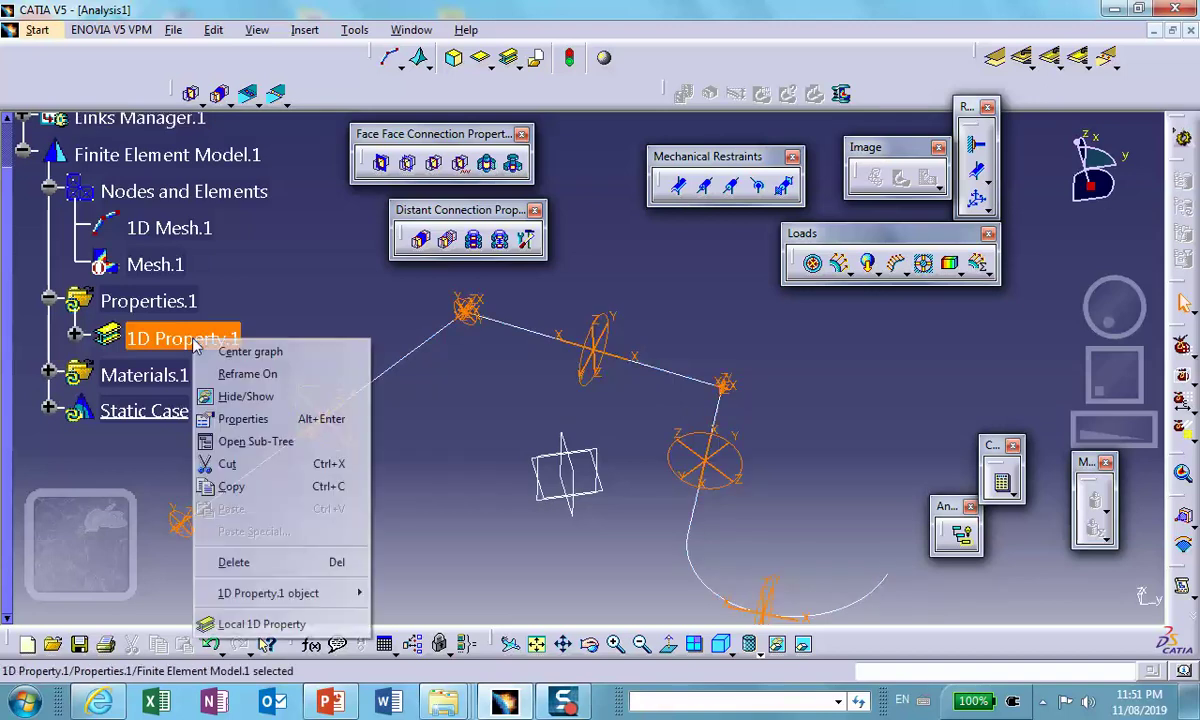
{"action": "left_click", "coordinate": [262, 624]}
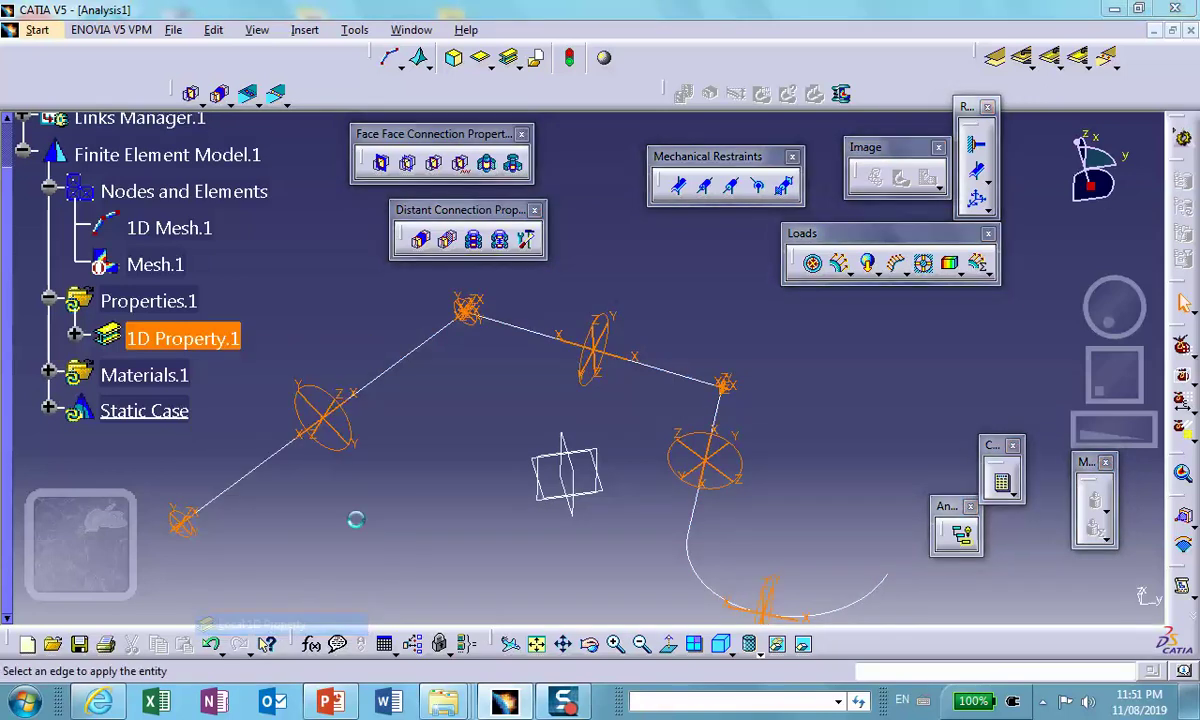
{"action": "left_click", "coordinate": [262, 362]}
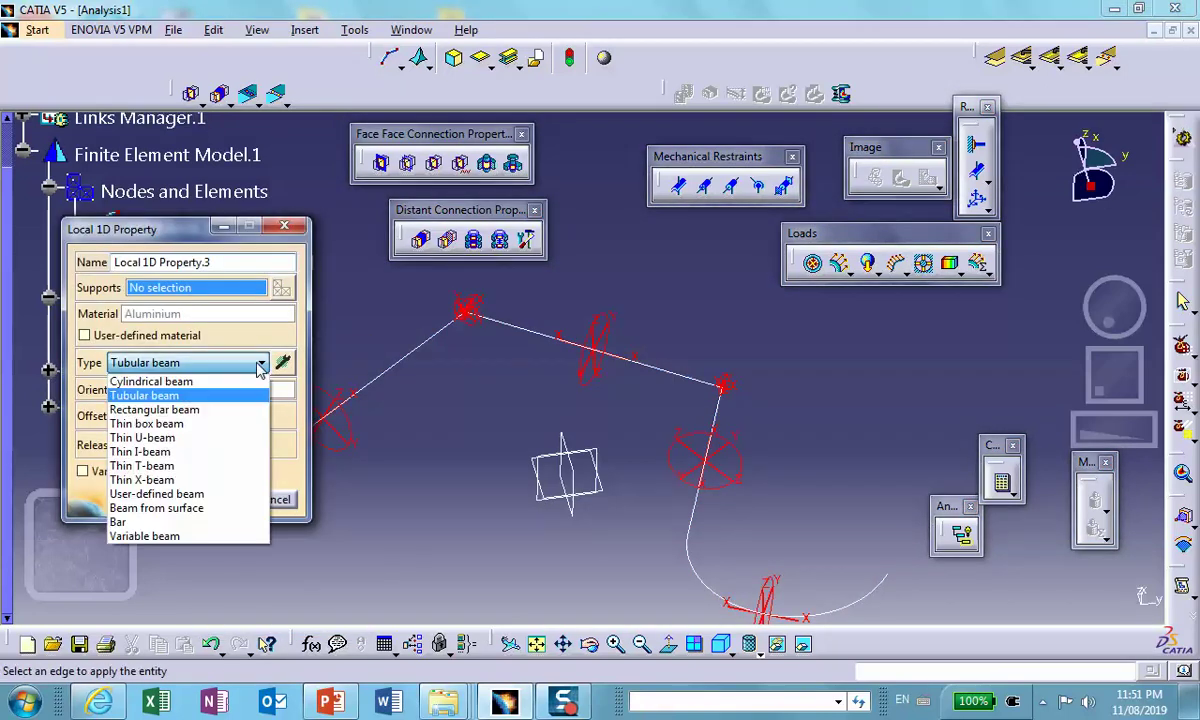
{"action": "left_click", "coordinate": [210, 410]}
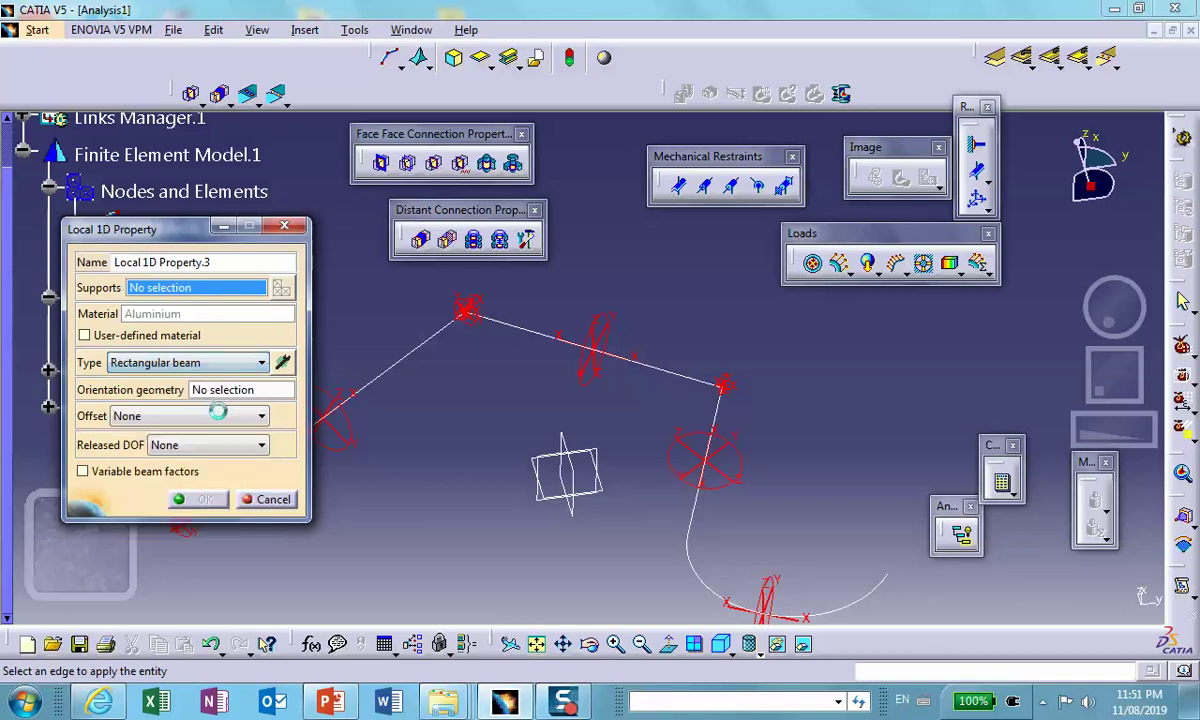
{"action": "left_click", "coordinate": [283, 362]}
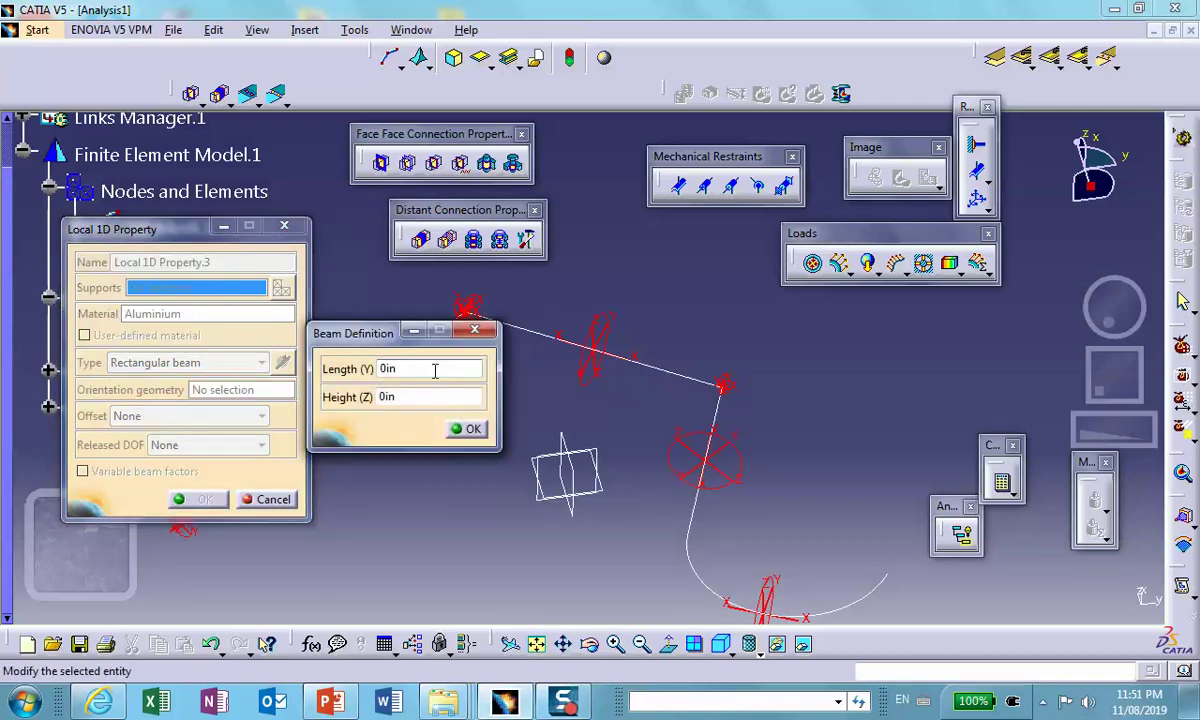
{"action": "type", "text": ".2"}
{"action": "left_click", "coordinate": [407, 396]}
{"action": "type", "text": "."}
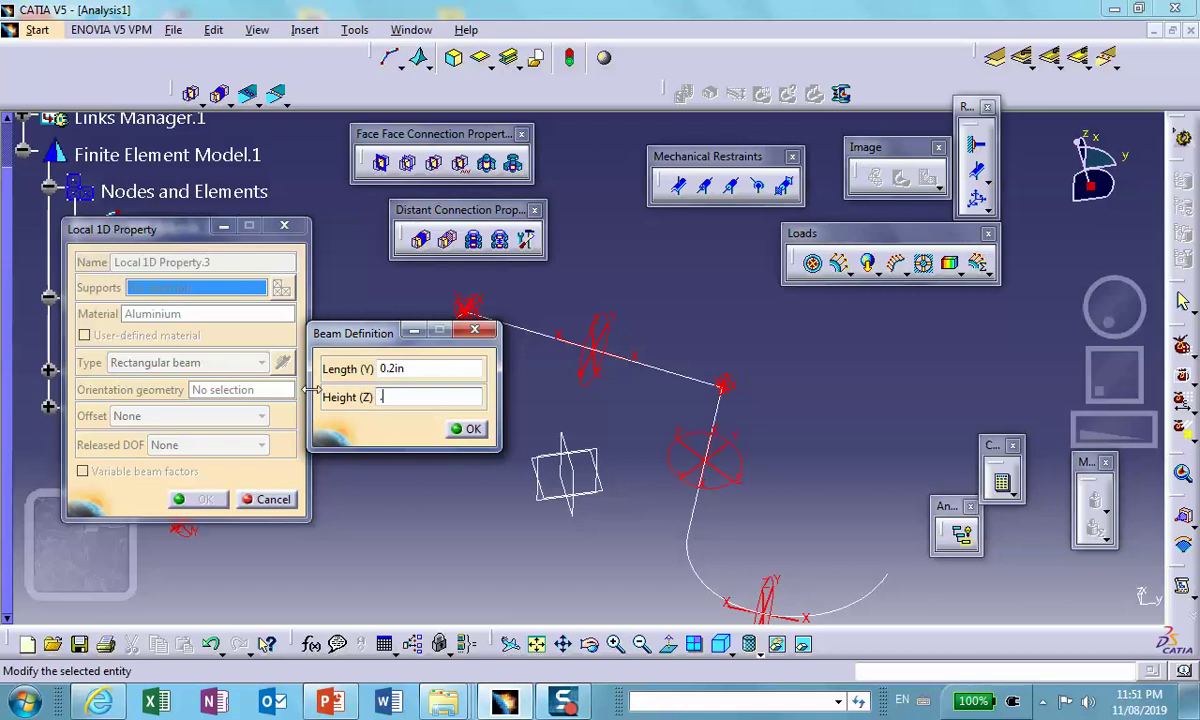
{"action": "left_click", "coordinate": [468, 430]}
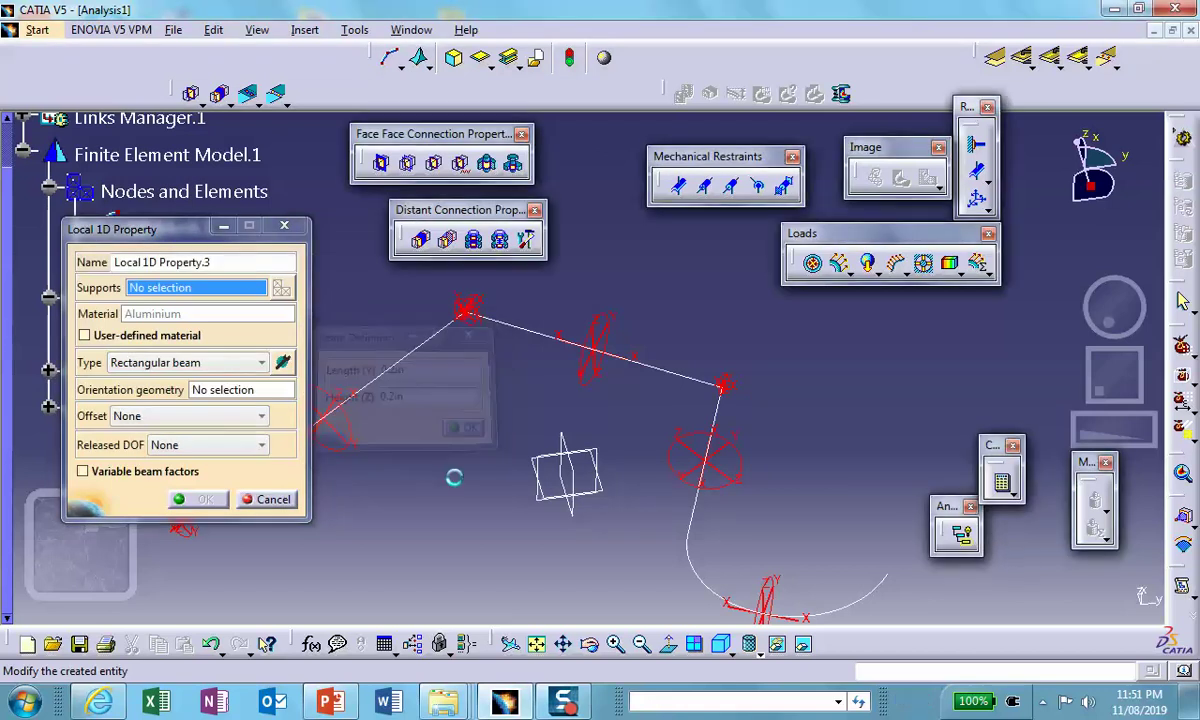
- Apply the rectangular beam to the short straight segment above the arc, orient it with the arc's free end vertex, and create the local property
{"action": "left_click", "coordinate": [702, 512]}
{"action": "middle_click_drag", "start_coordinate": [610, 540], "coordinate": [527, 600]}
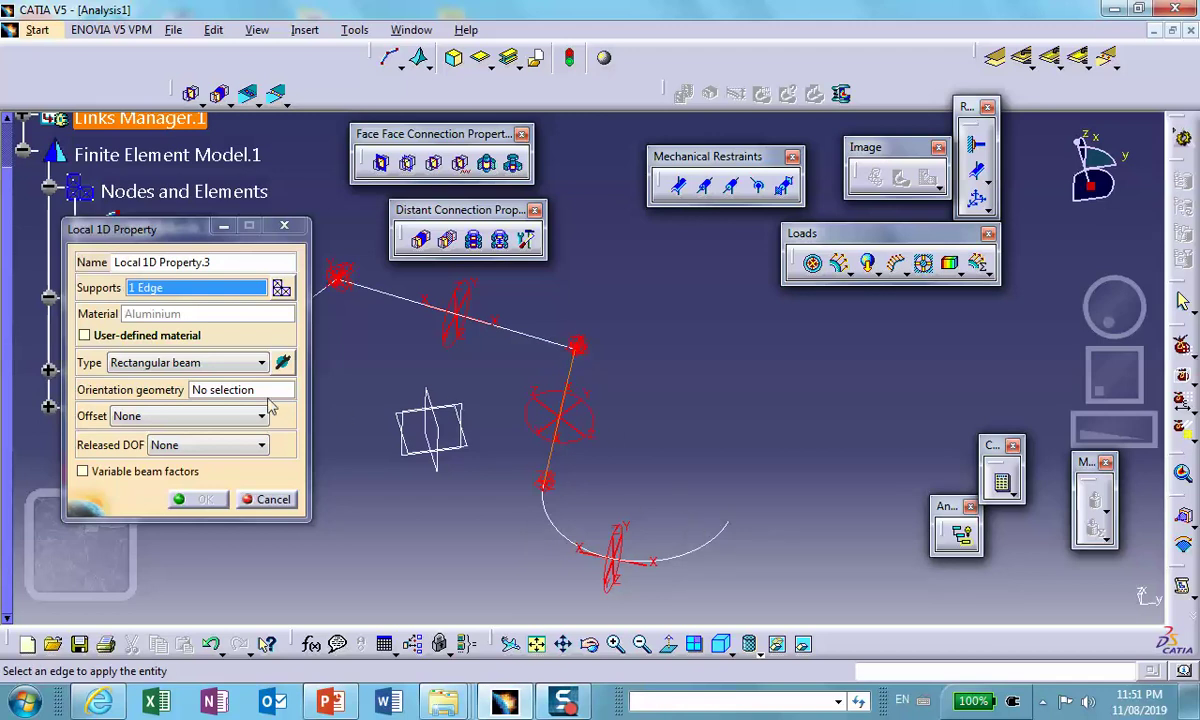
{"action": "left_click", "coordinate": [229, 392]}
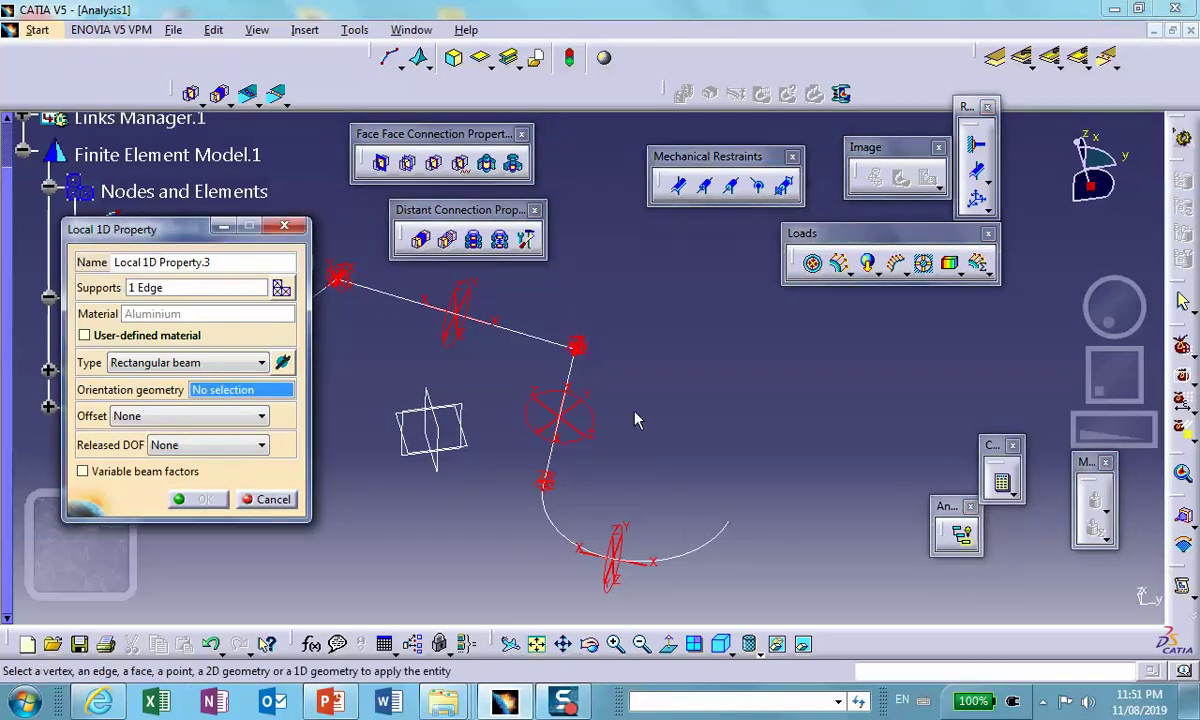
{"action": "left_click", "coordinate": [740, 526]}
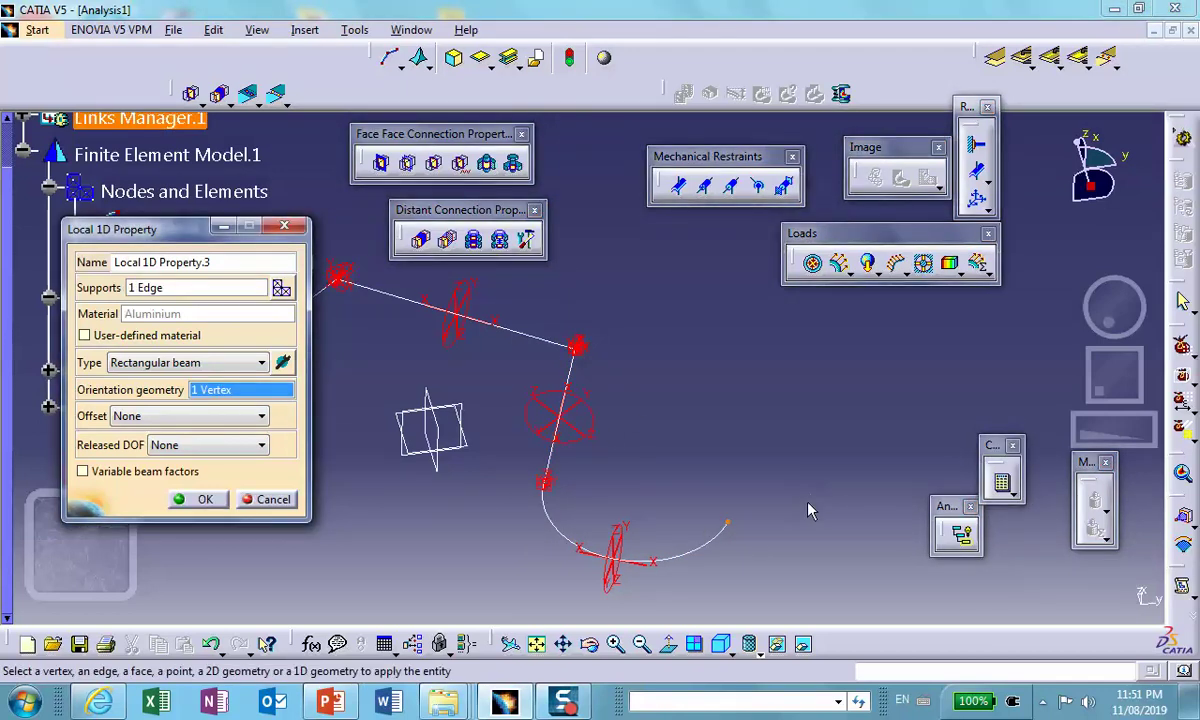
{"action": "middle_click_drag", "start_coordinate": [704, 497], "coordinate": [693, 452]}
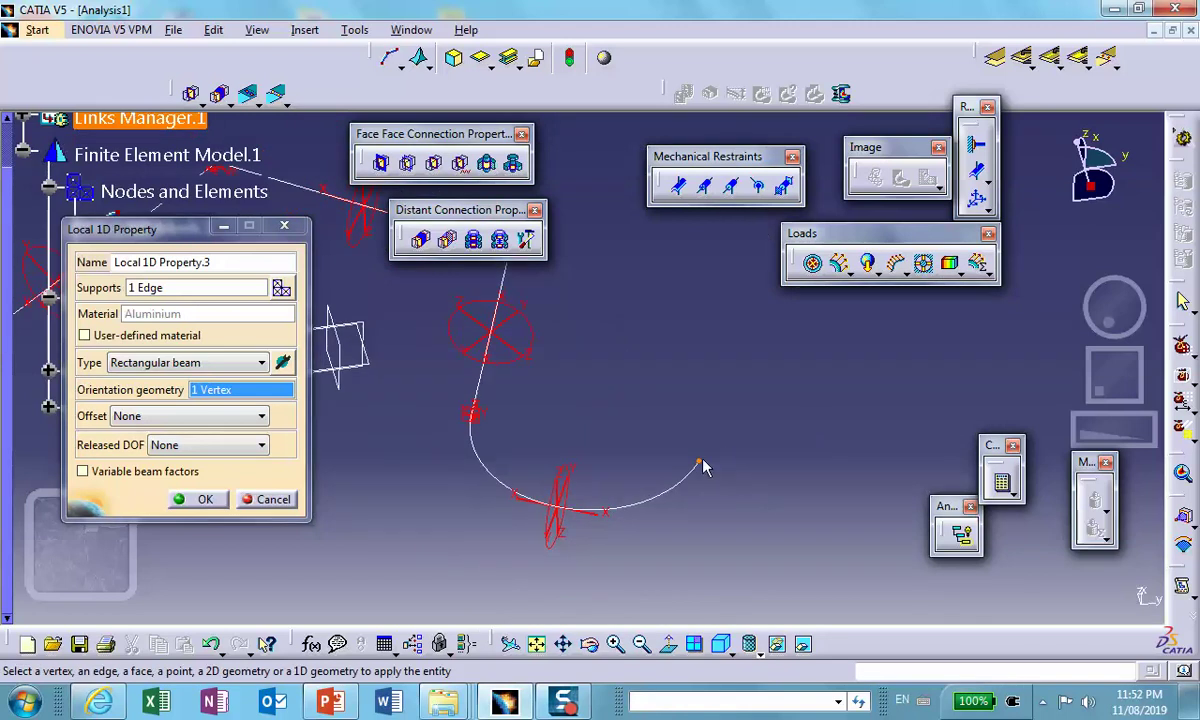
{"action": "left_click", "coordinate": [199, 499]}
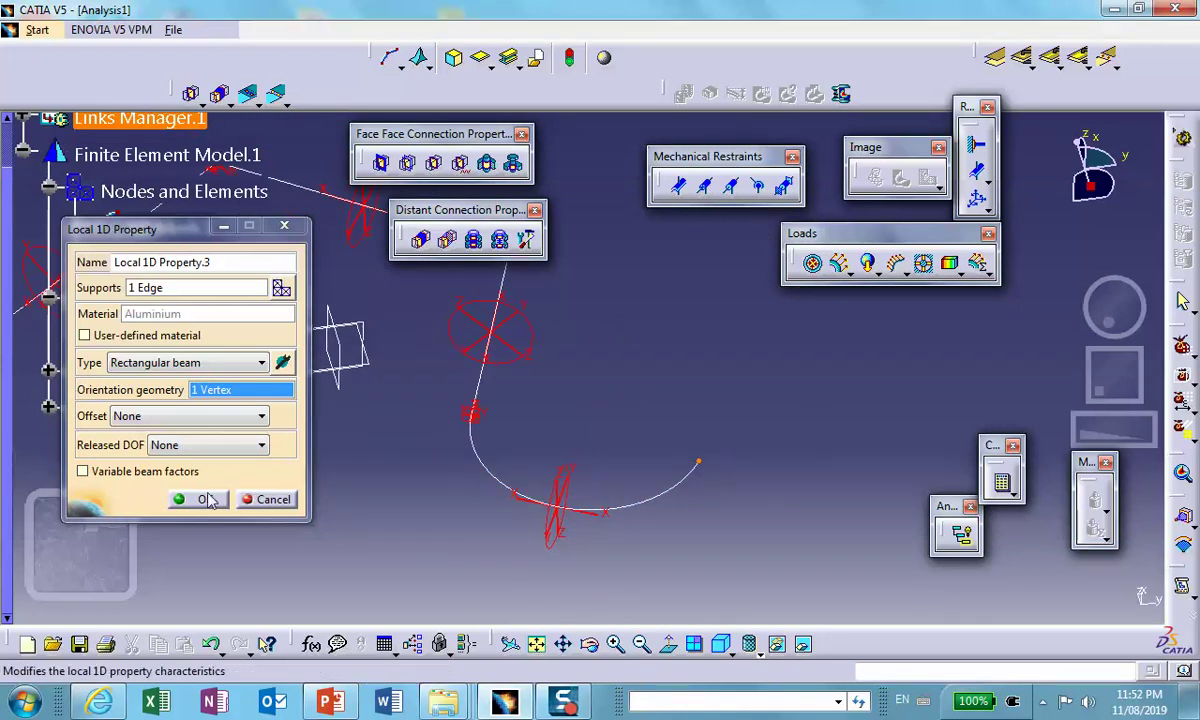
{"action": "middle_click_drag", "start_coordinate": [411, 470], "coordinate": [511, 549]}
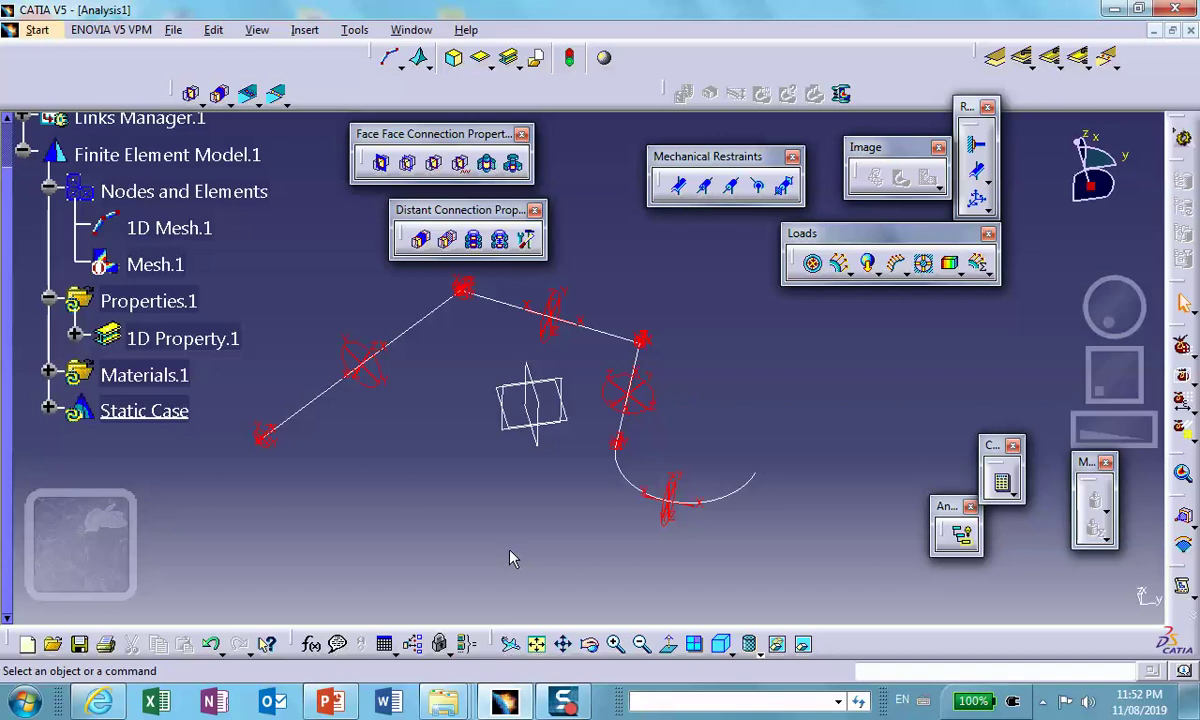
{"action": "right_click", "coordinate": [200, 343]}
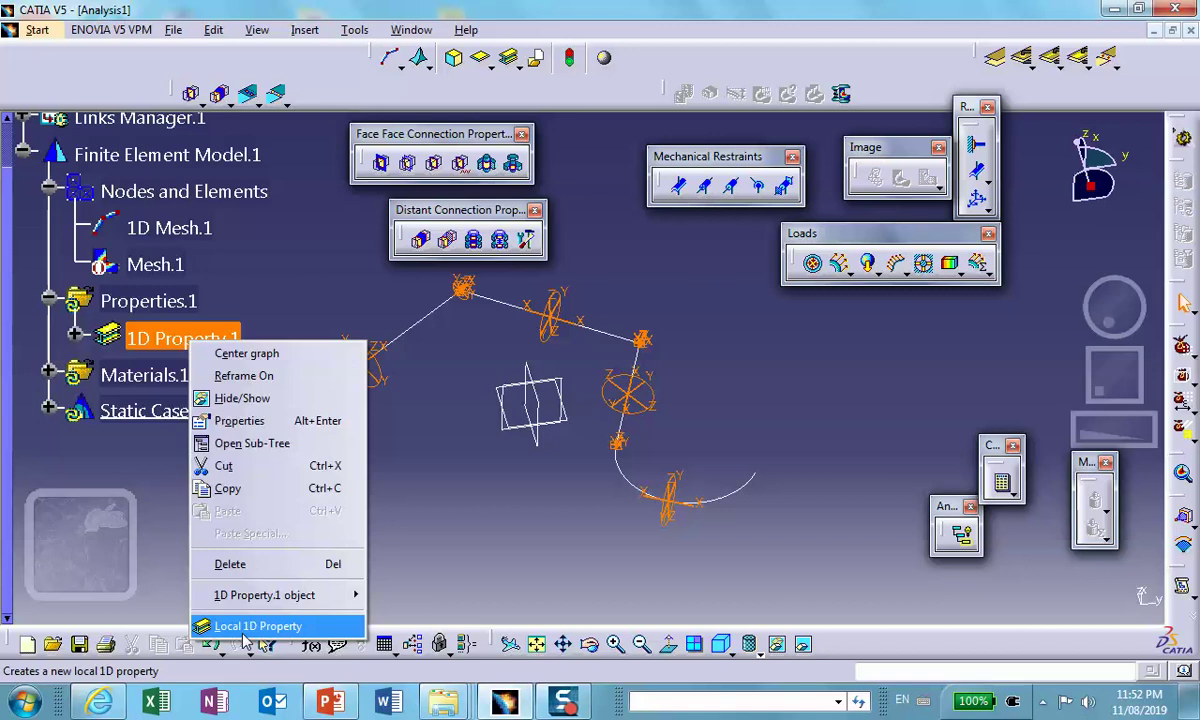
{"action": "left_click", "coordinate": [420, 577]}
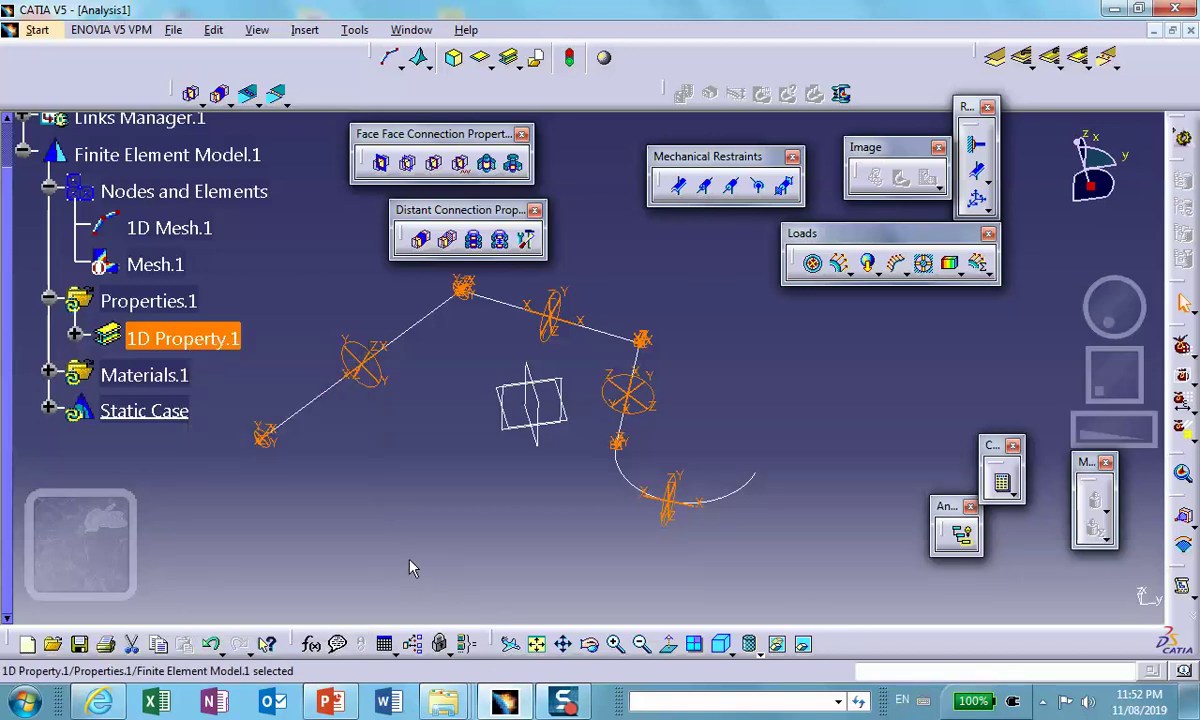
- Close Analysis1 without saving its changes and return to Part1
{"action": "left_click", "coordinate": [1190, 33]}
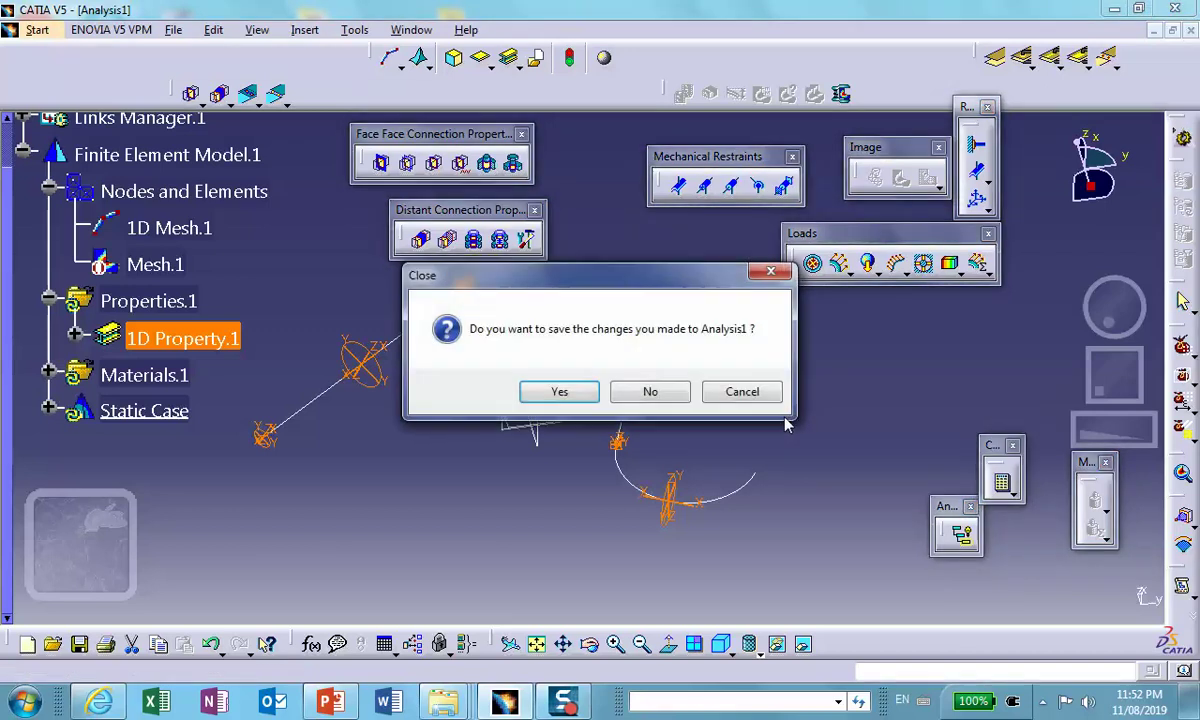
{"action": "left_click", "coordinate": [652, 392]}
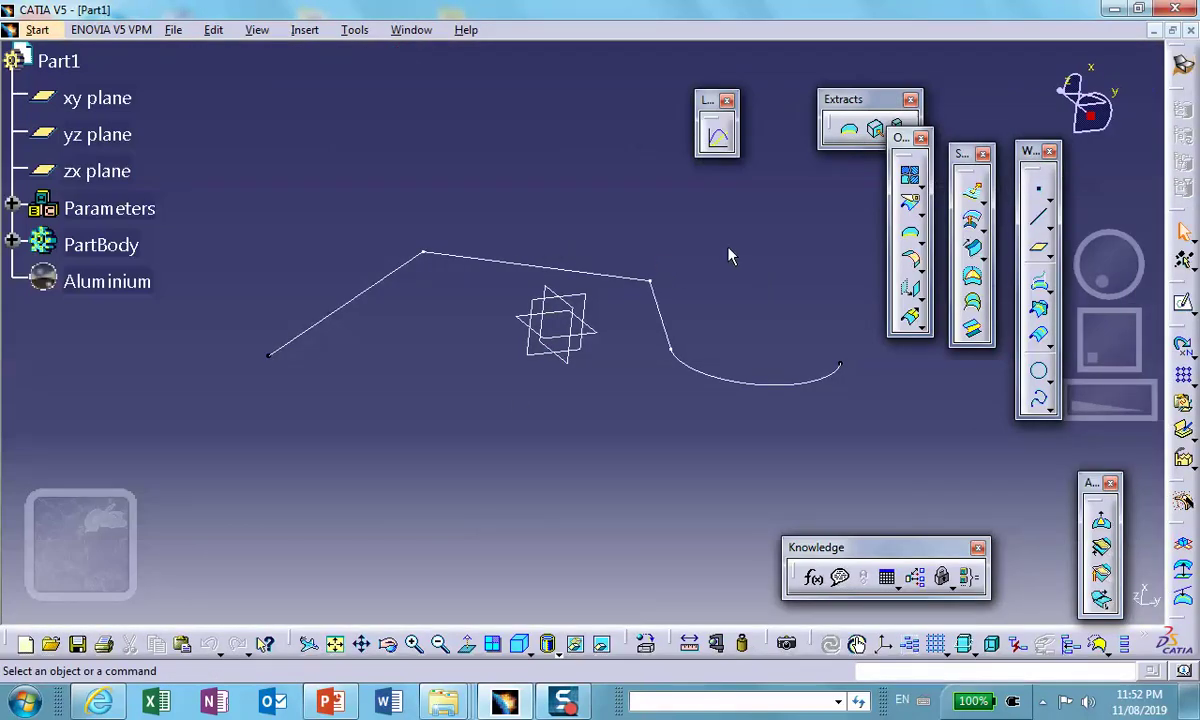
- Start an extruded surface with Join.1 as the profile and try the Z component as its direction
{"action": "mouse_move", "coordinate": [566, 236]}
{"action": "middle_mouse_down"}
{"action": "mouse_move", "coordinate": [608, 316]}
{"action": "mouse_move", "coordinate": [616, 244]}
{"action": "mouse_move", "coordinate": [633, 325]}
{"action": "middle_mouse_up"}
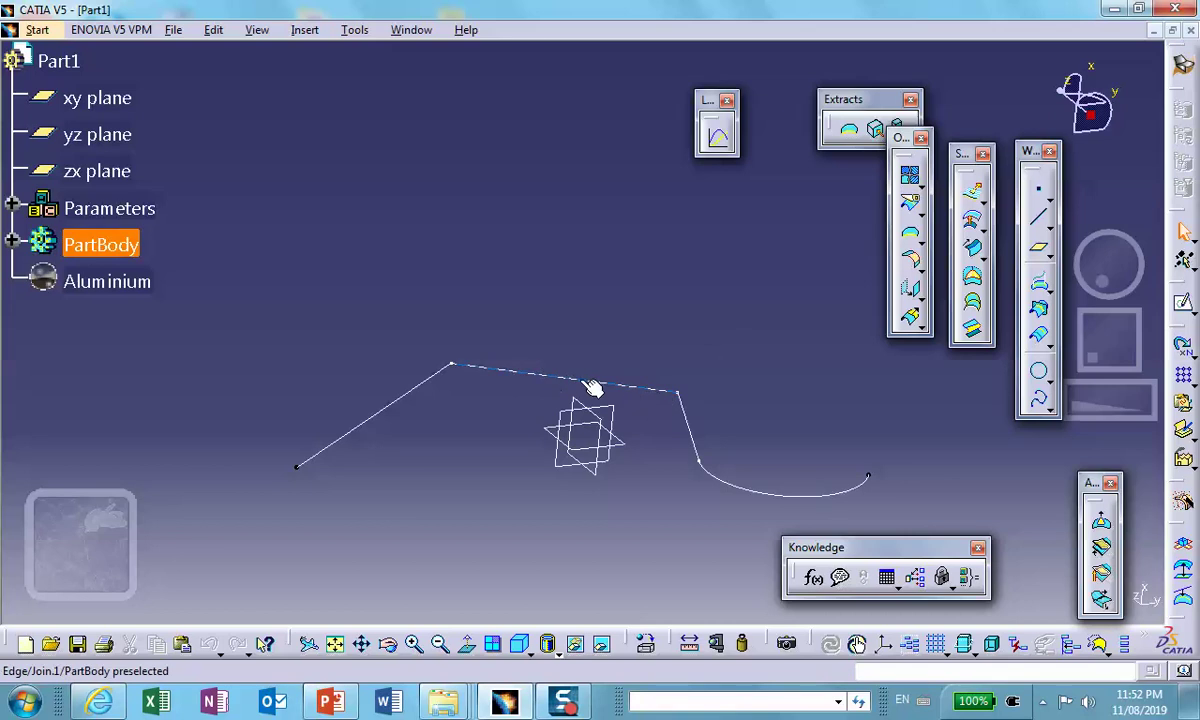
{"action": "mouse_move", "coordinate": [653, 282]}
{"action": "middle_mouse_down"}
{"action": "mouse_move", "coordinate": [630, 295]}
{"action": "mouse_move", "coordinate": [623, 343]}
{"action": "middle_mouse_up"}
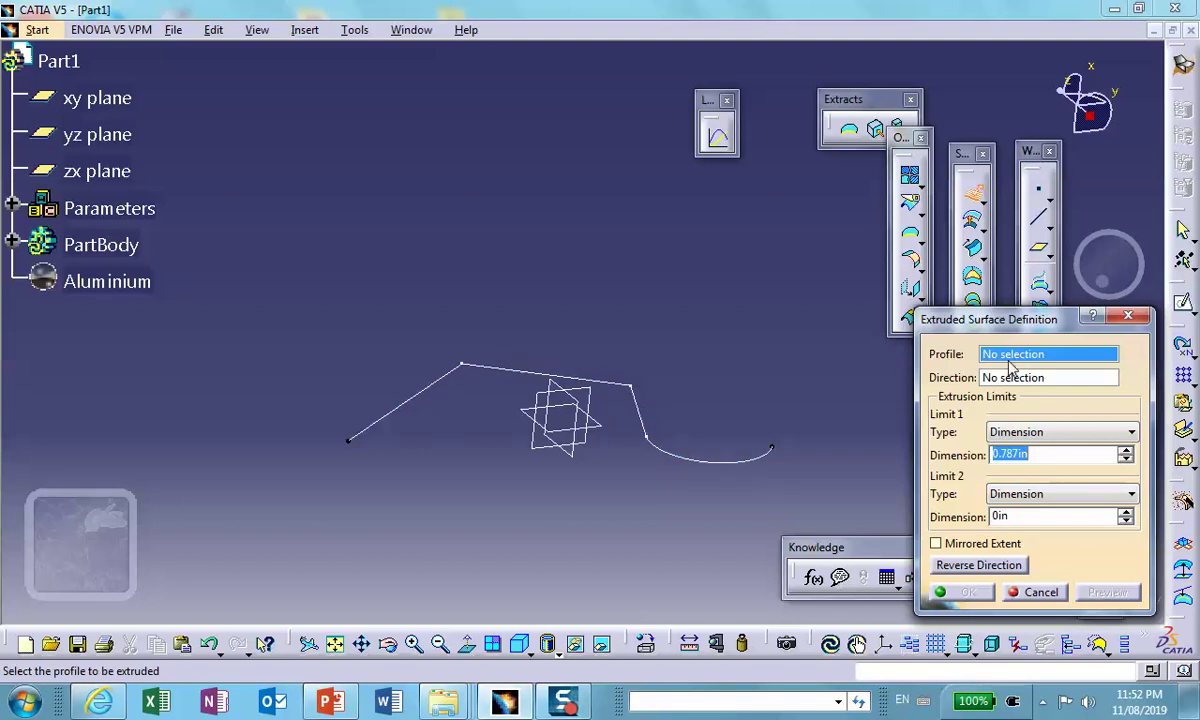
{"action": "left_click", "coordinate": [581, 375]}
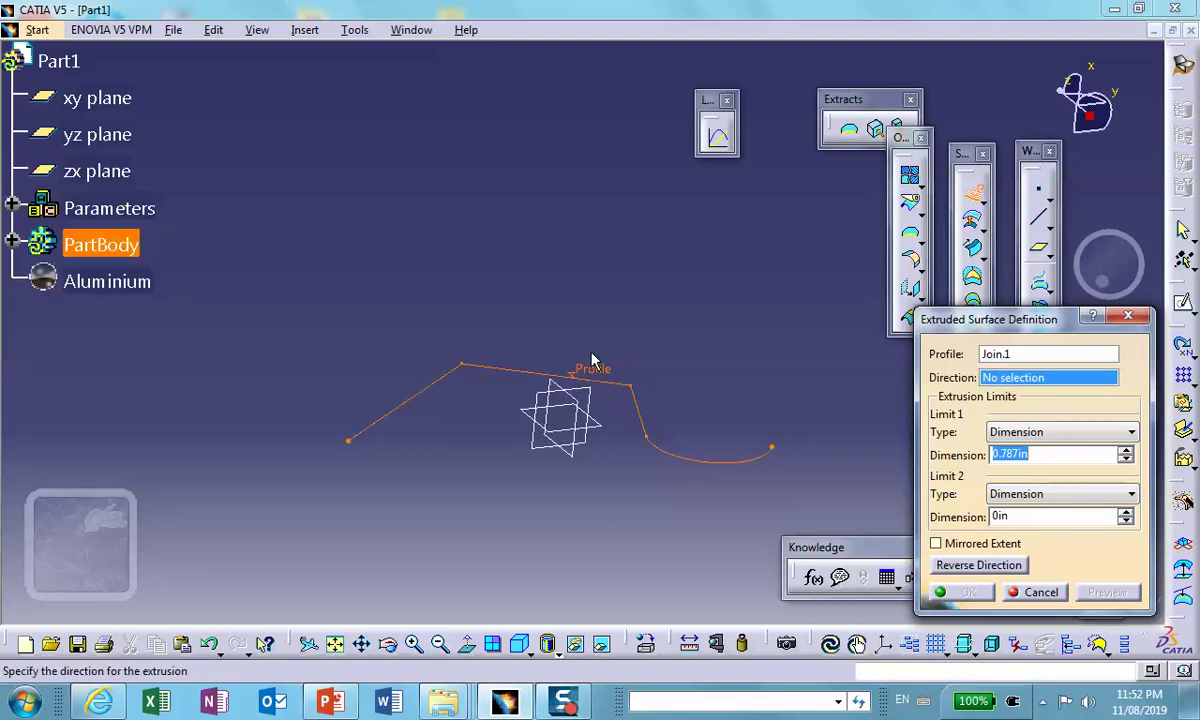
{"action": "right_click", "coordinate": [1040, 383]}
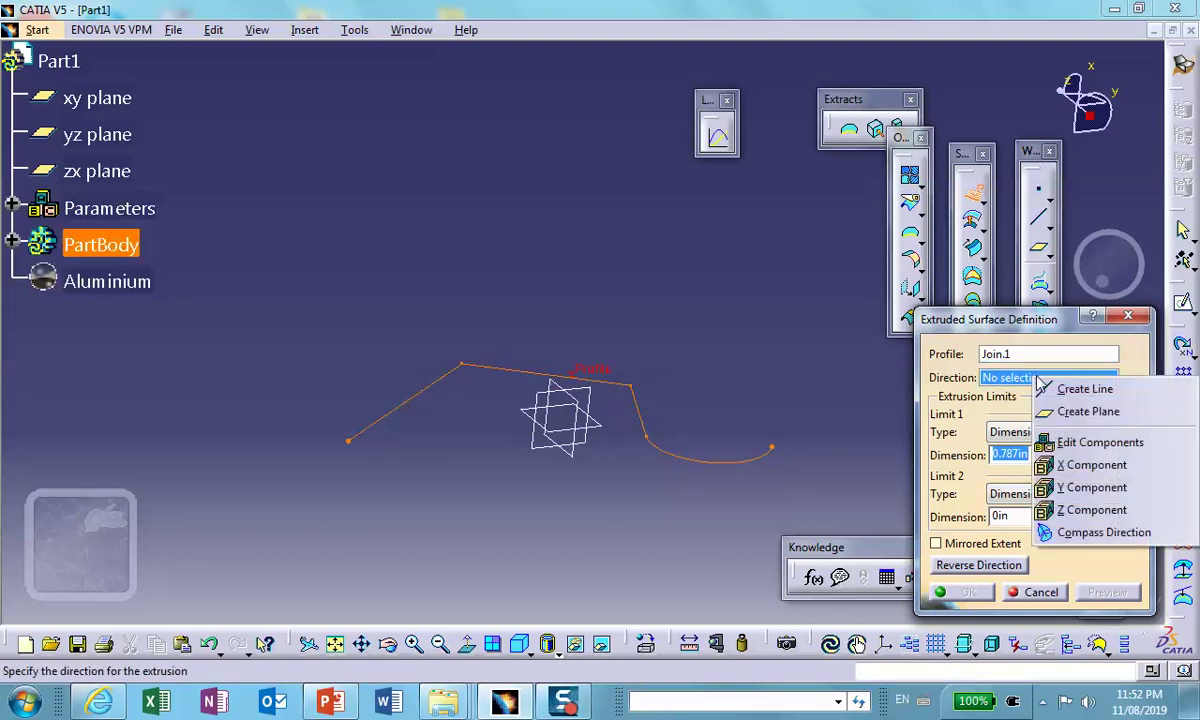
{"action": "left_click", "coordinate": [1040, 509]}
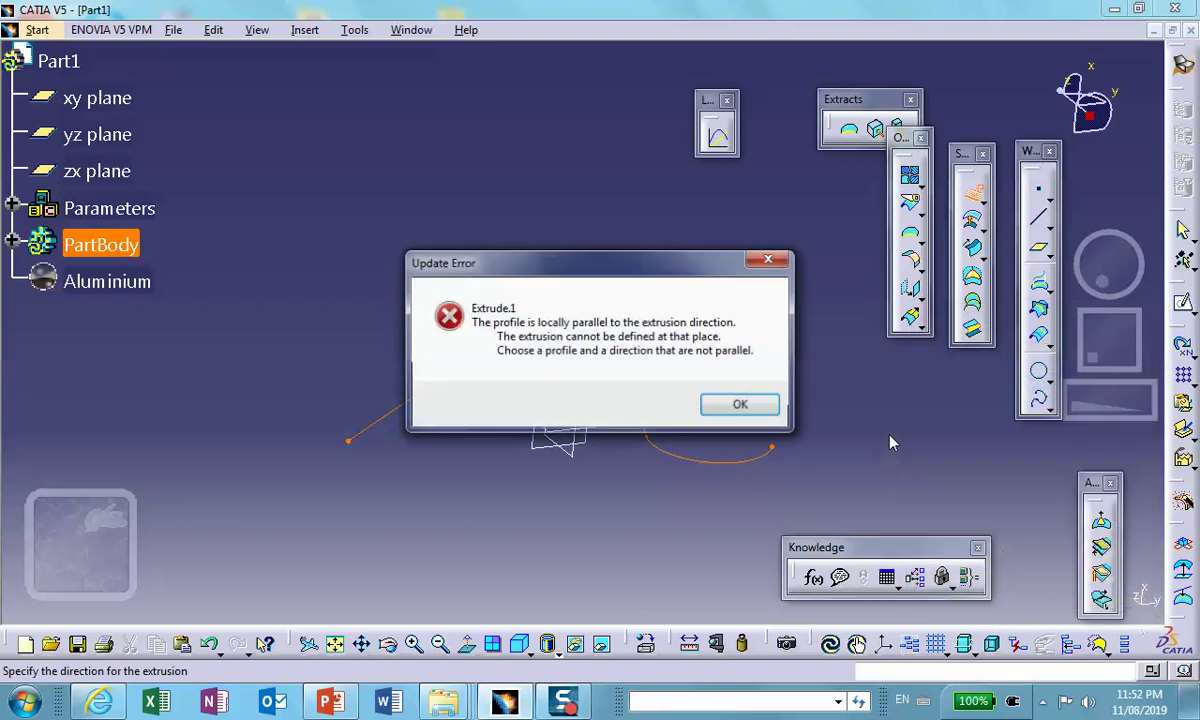
{"action": "left_click", "coordinate": [746, 408]}
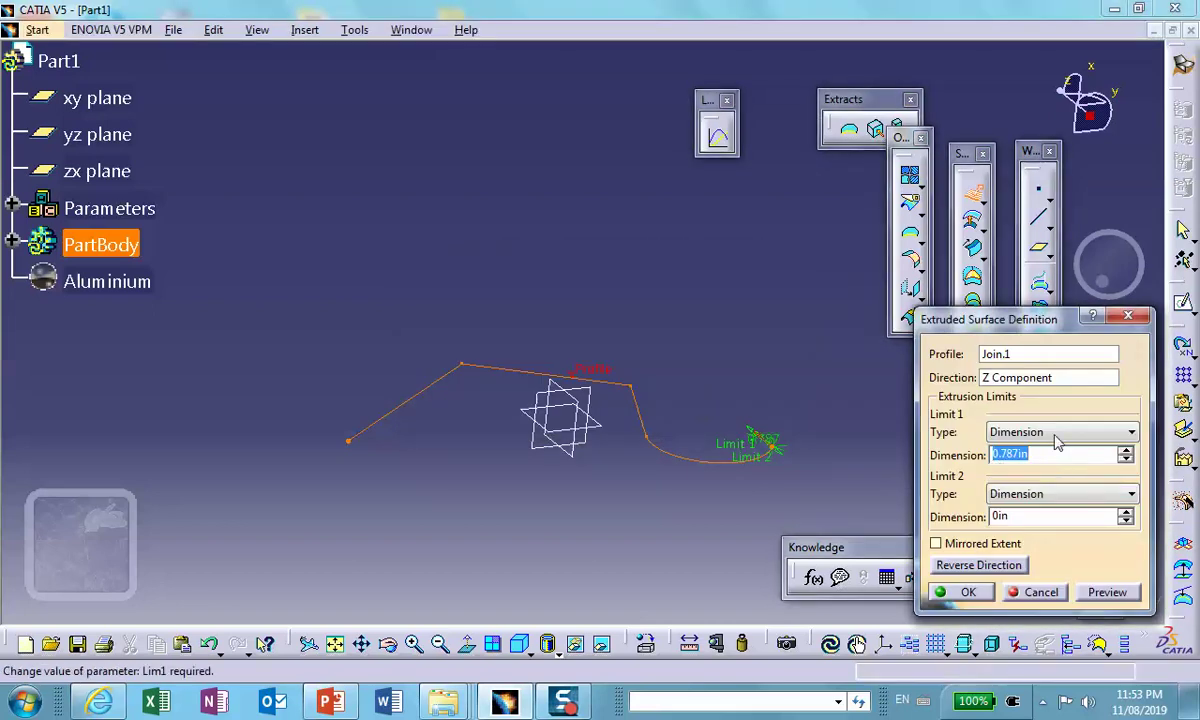
- Set the extrusion direction to the X component, increase the Limit 1 dimension by 3 in, and create the extruded surface
{"action": "right_click", "coordinate": [1010, 383]}
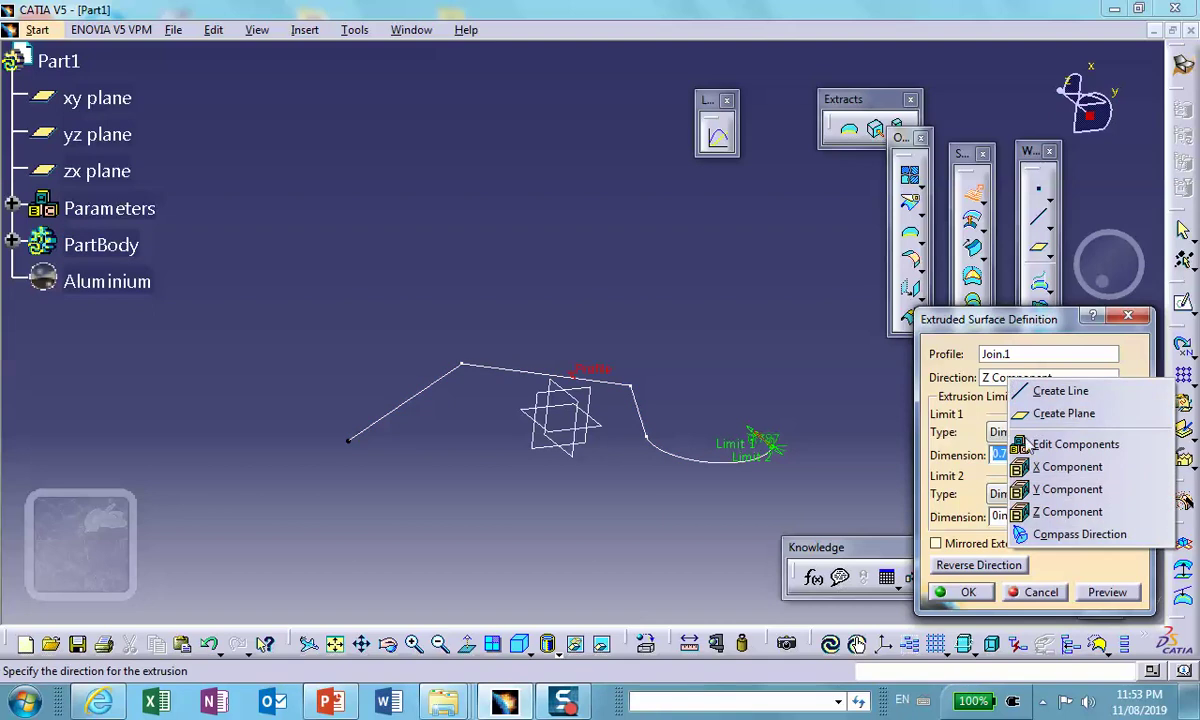
{"action": "left_click", "coordinate": [1040, 467]}
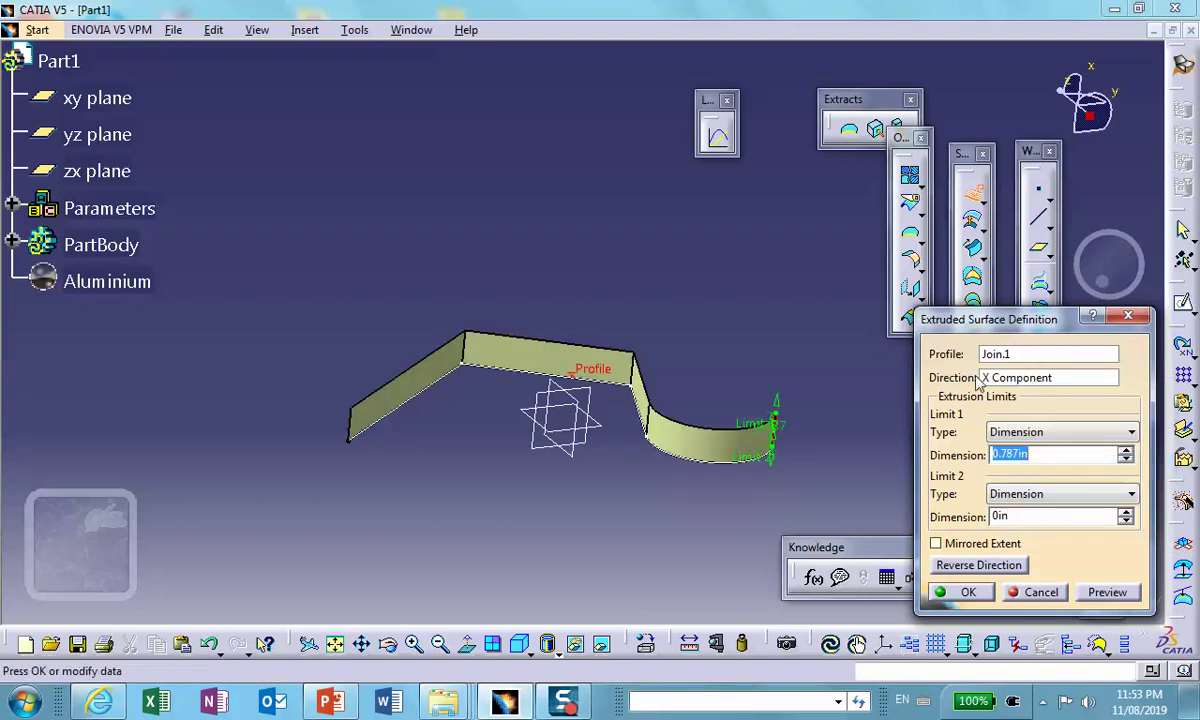
{"action": "left_click", "coordinate": [1126, 451]}
{"action": "left_click", "coordinate": [1126, 451]}
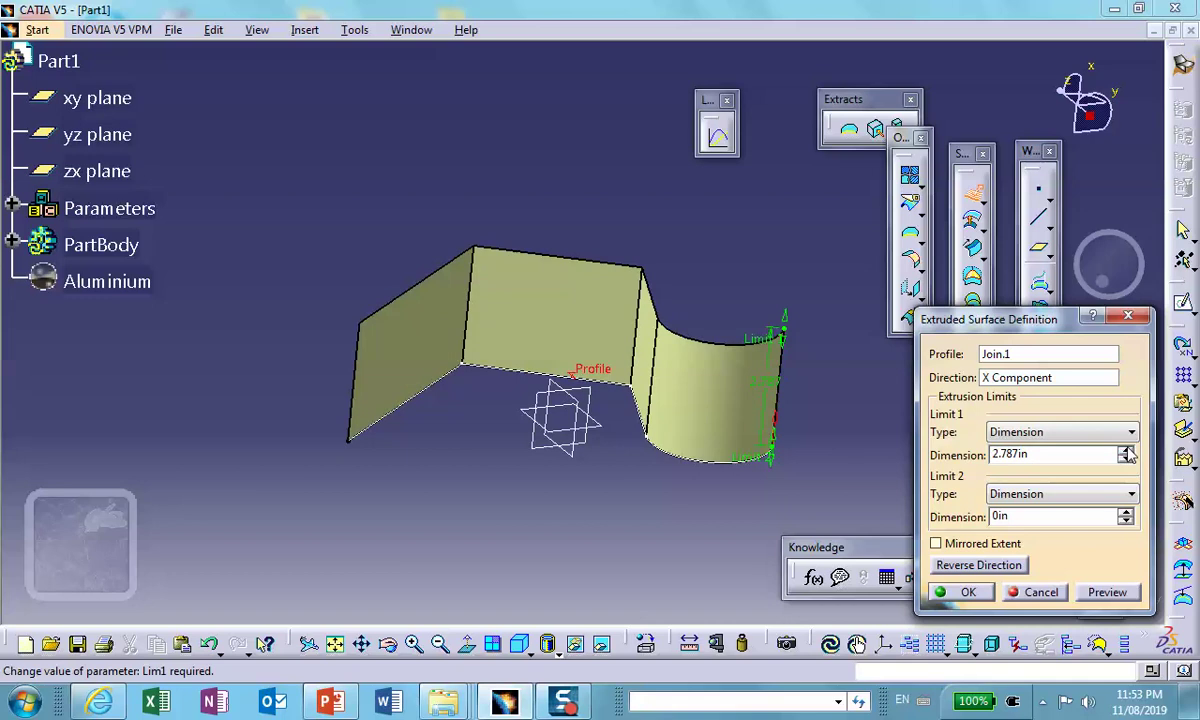
{"action": "left_click", "coordinate": [1126, 451]}
{"action": "left_click", "coordinate": [960, 593]}
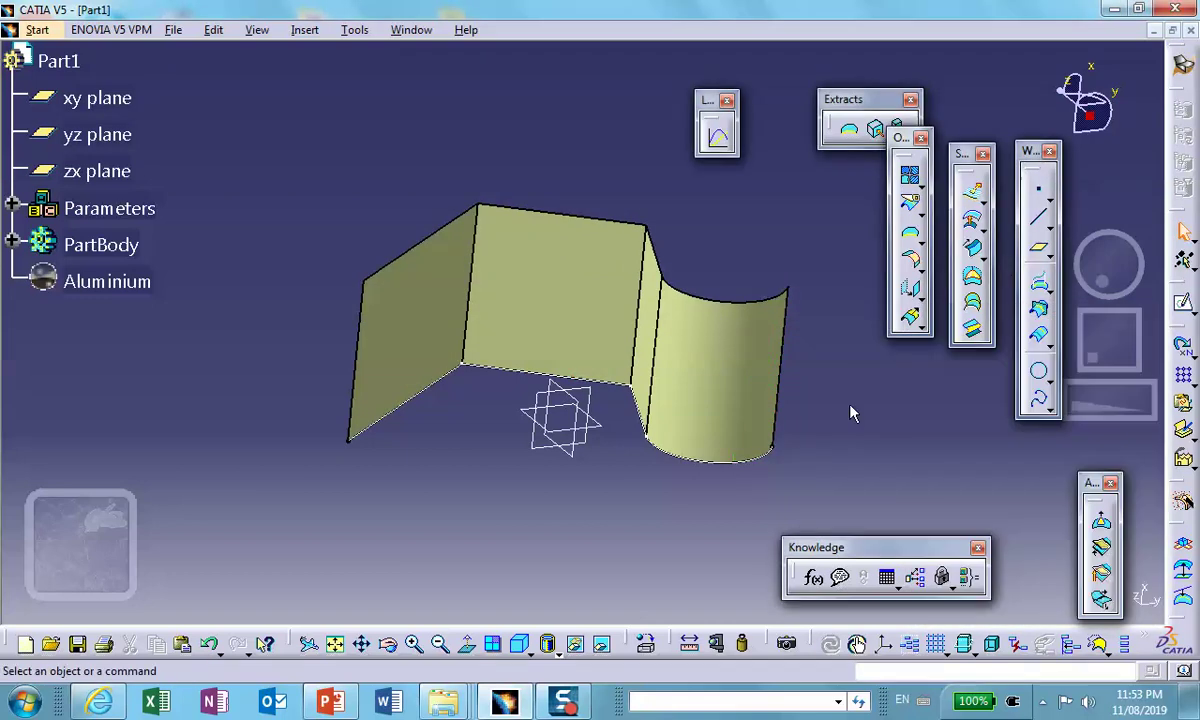
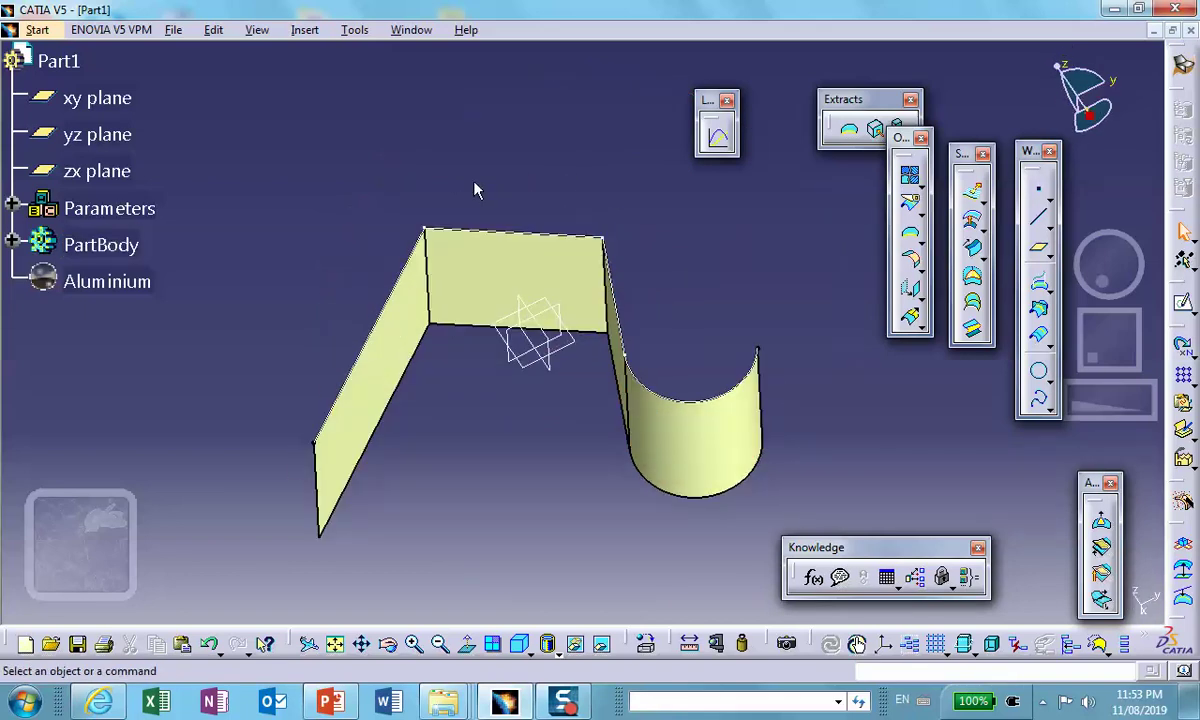
- Switch Part1 to the Generative Structural Analysis workbench and create a Static Analysis case
{"action": "left_click", "coordinate": [56, 61]}
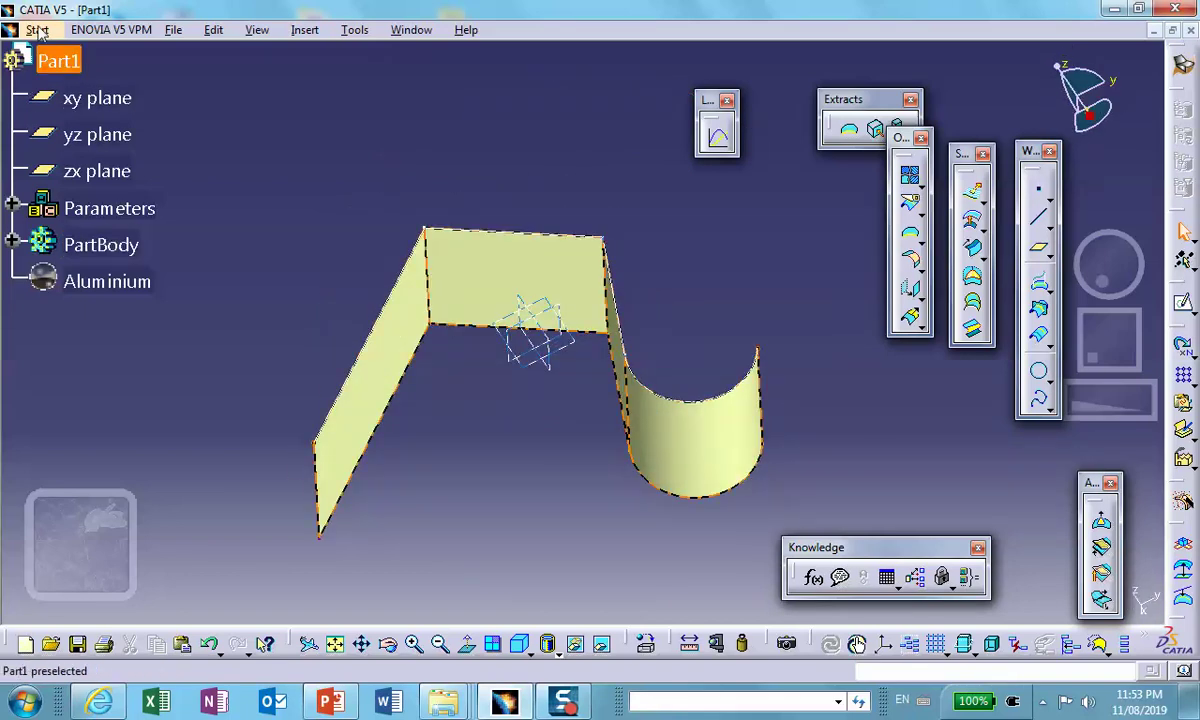
{"action": "left_click", "coordinate": [37, 30]}
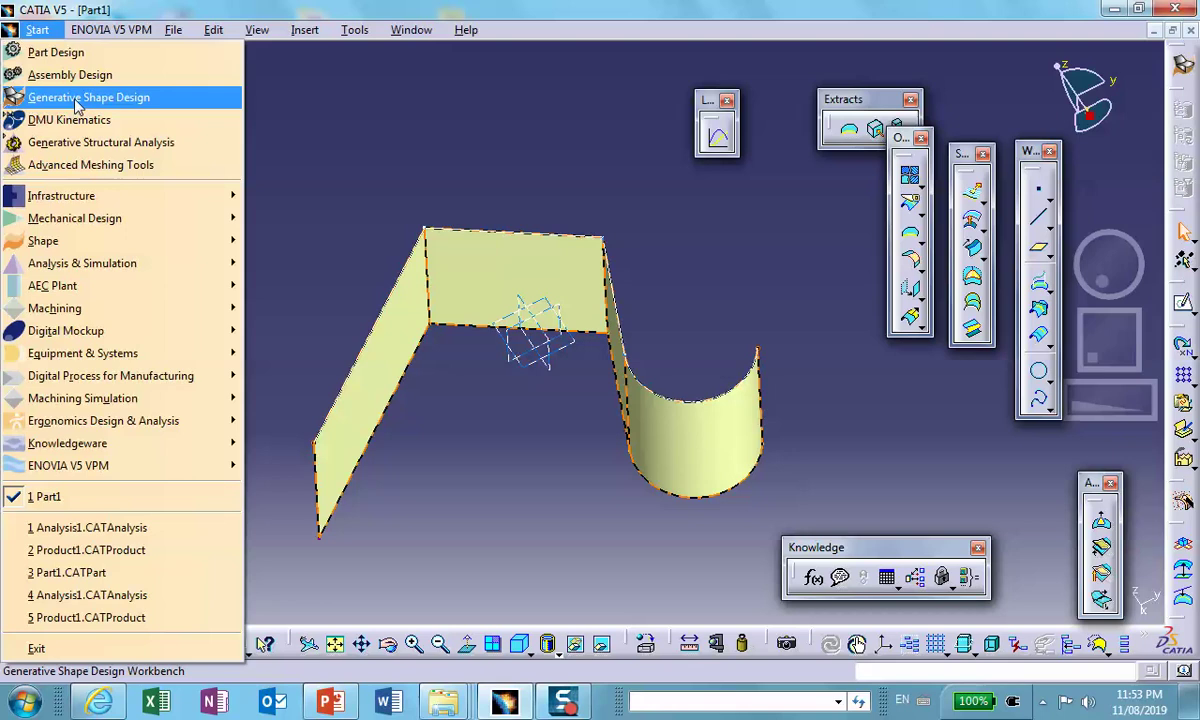
{"action": "left_click", "coordinate": [78, 142]}
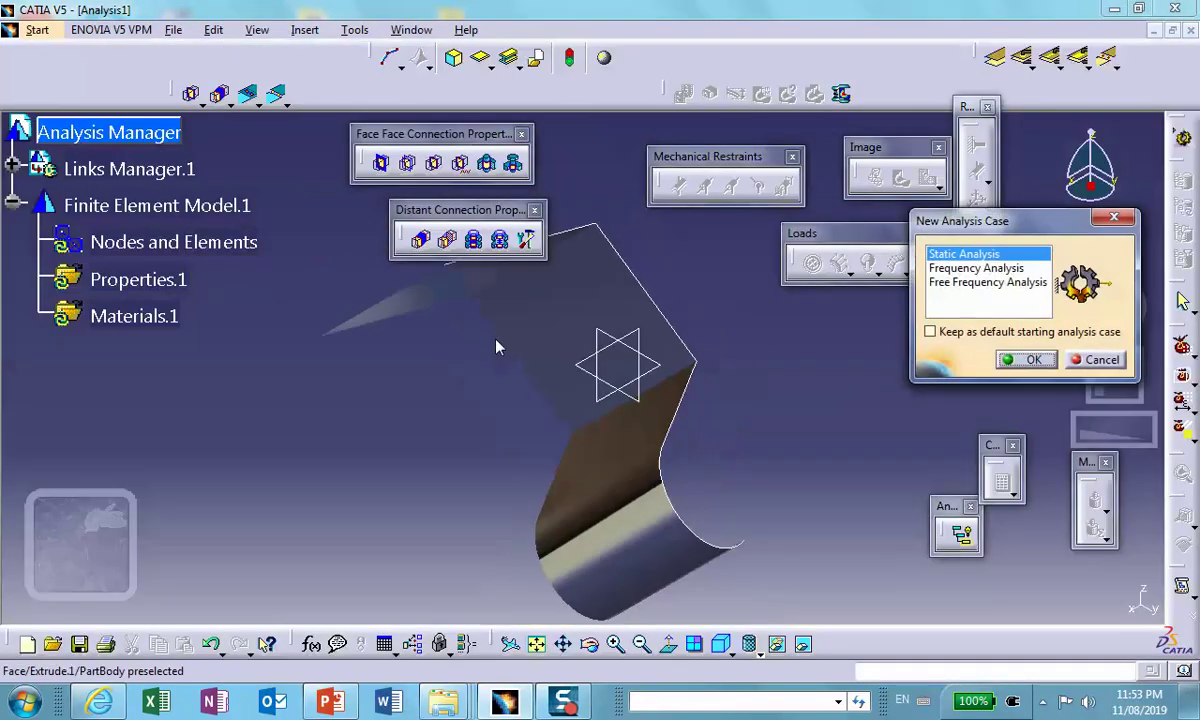
{"action": "middle_click_drag", "start_coordinate": [704, 278], "coordinate": [700, 329]}
{"action": "left_click", "coordinate": [1030, 359]}
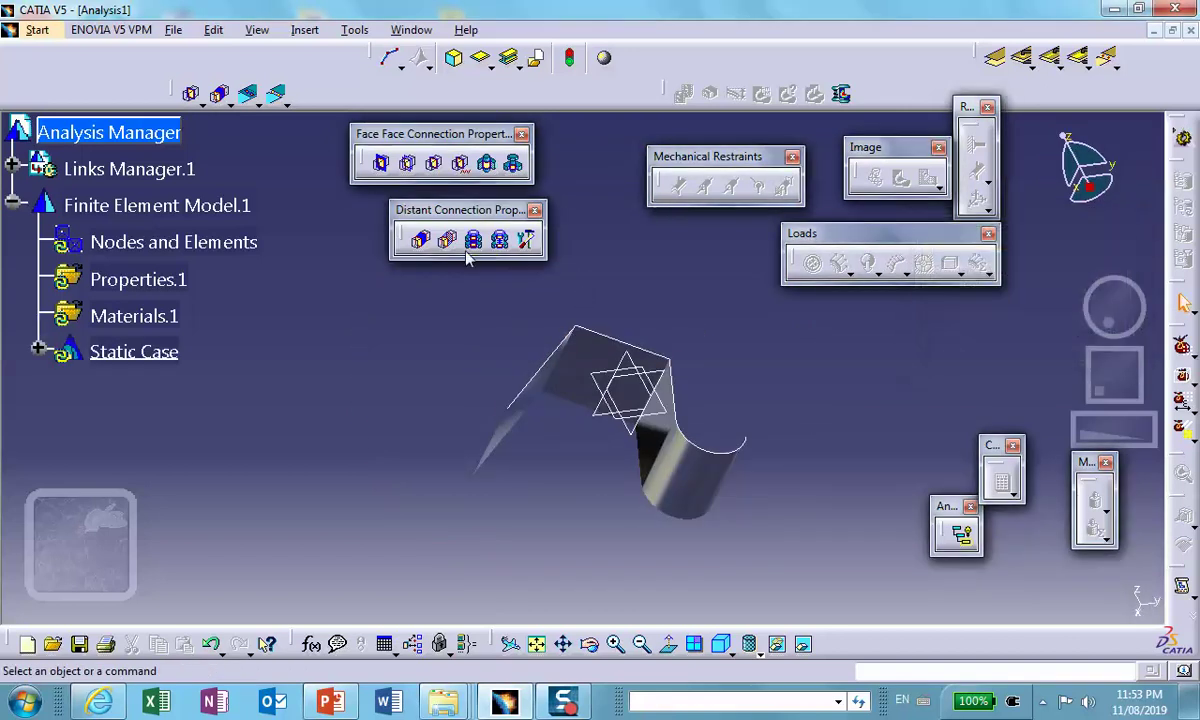
- Create an OCTREE triangle mesh on the extruded surface with 0.91 in size, 0.091 in absolute sag and linear elements
{"action": "left_click", "coordinate": [425, 63]}
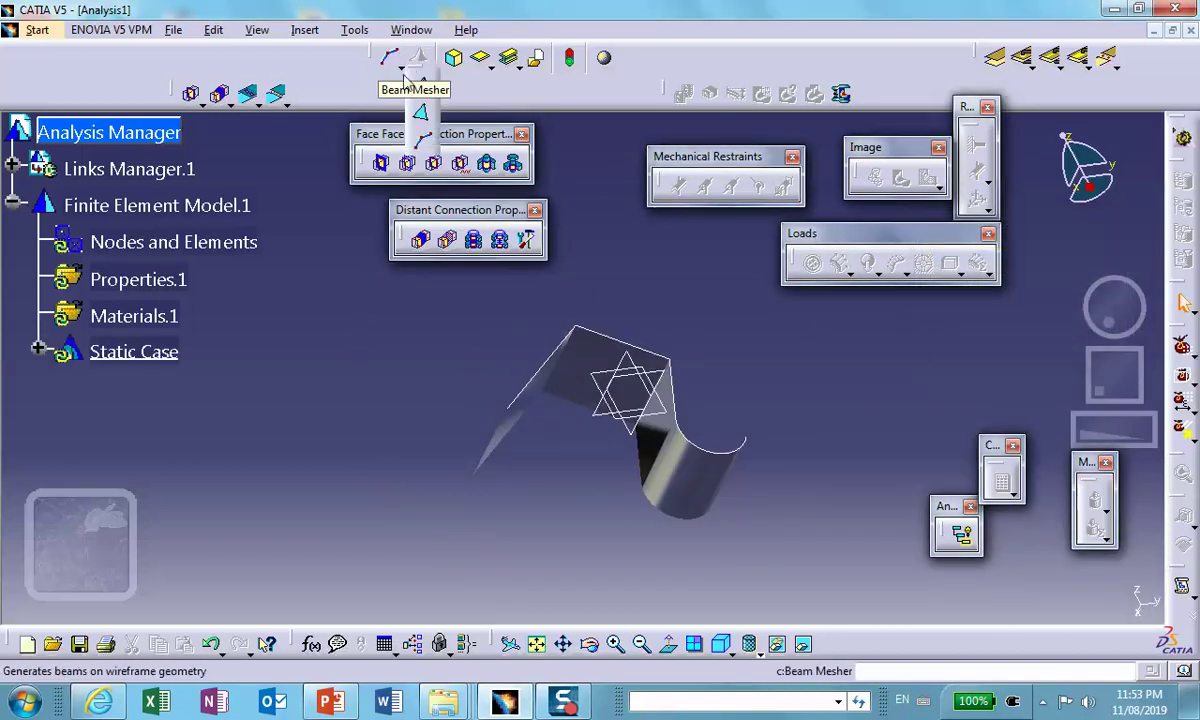
{"action": "left_click", "coordinate": [422, 118]}
{"action": "left_click", "coordinate": [548, 345]}
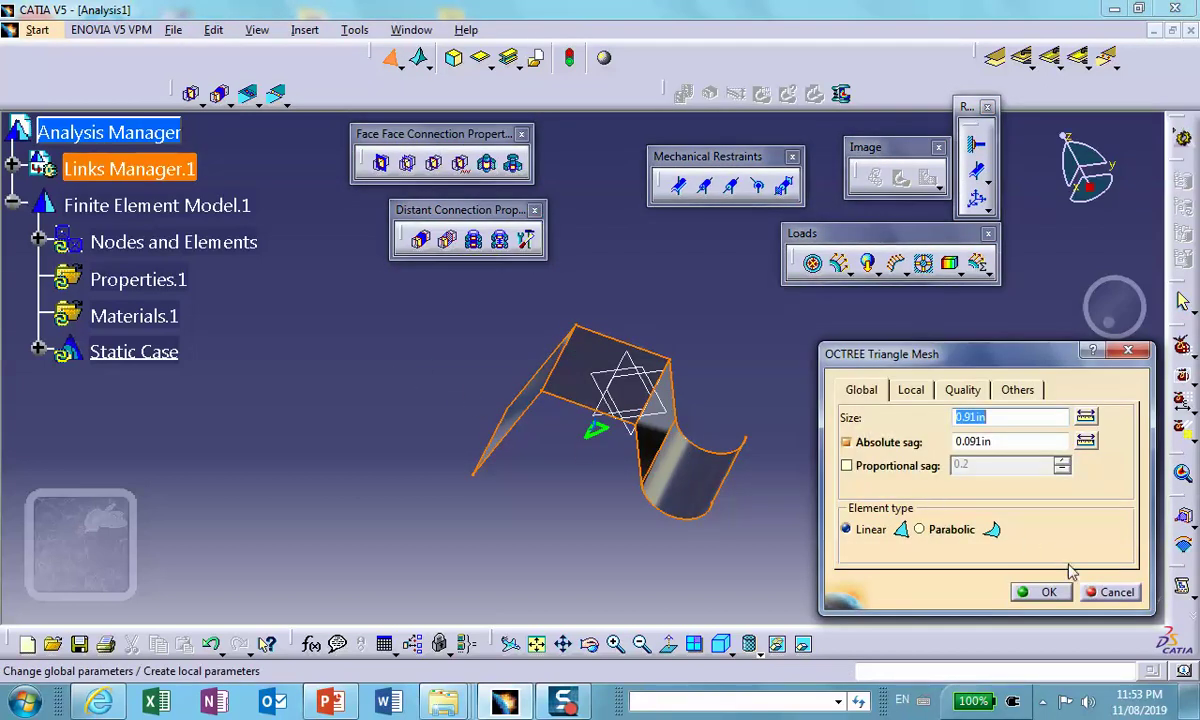
{"action": "left_click", "coordinate": [1047, 592]}
- Update the mesh, generate its visualization from Nodes and Elements, and use a view mode that shows the element edges
{"action": "left_click", "coordinate": [155, 243]}
{"action": "right_click", "coordinate": [153, 245]}
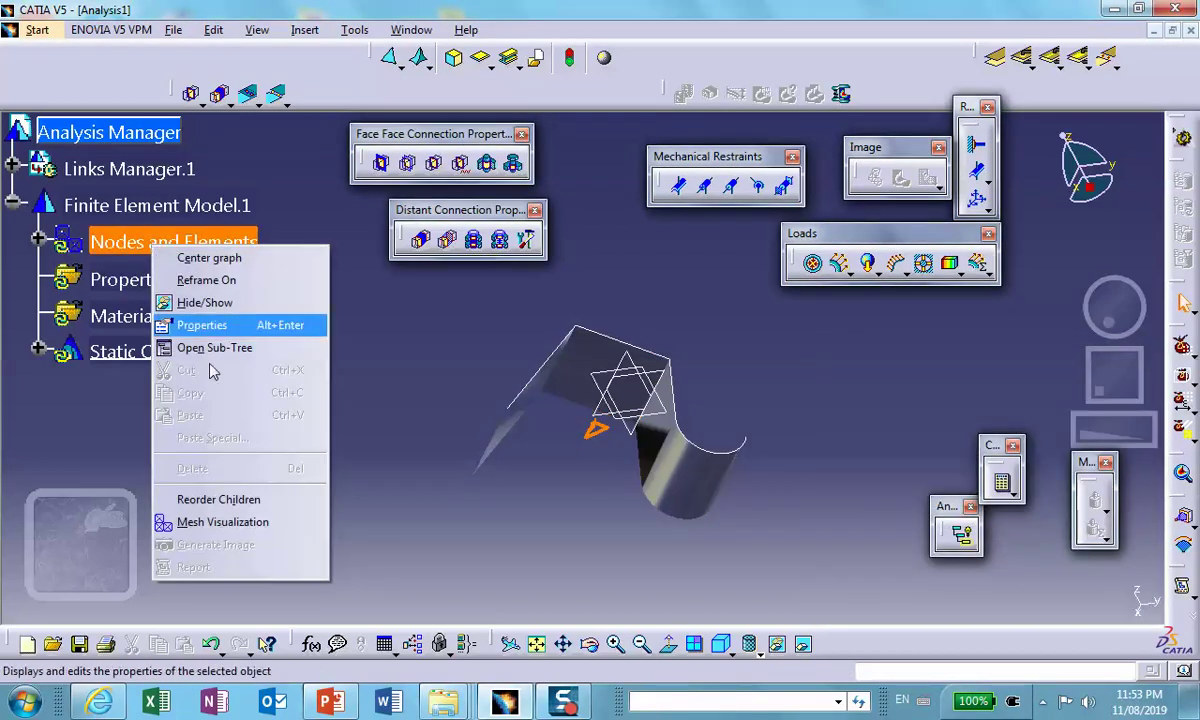
{"action": "left_click", "coordinate": [225, 522]}
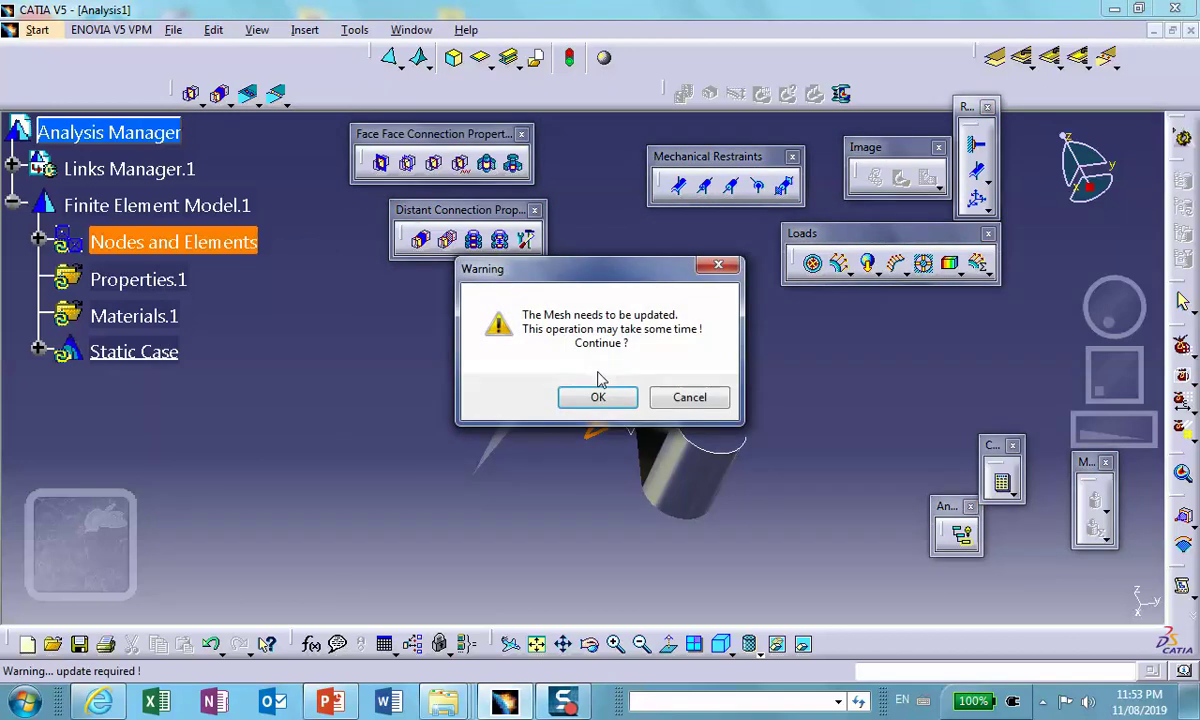
{"action": "left_click", "coordinate": [597, 397]}
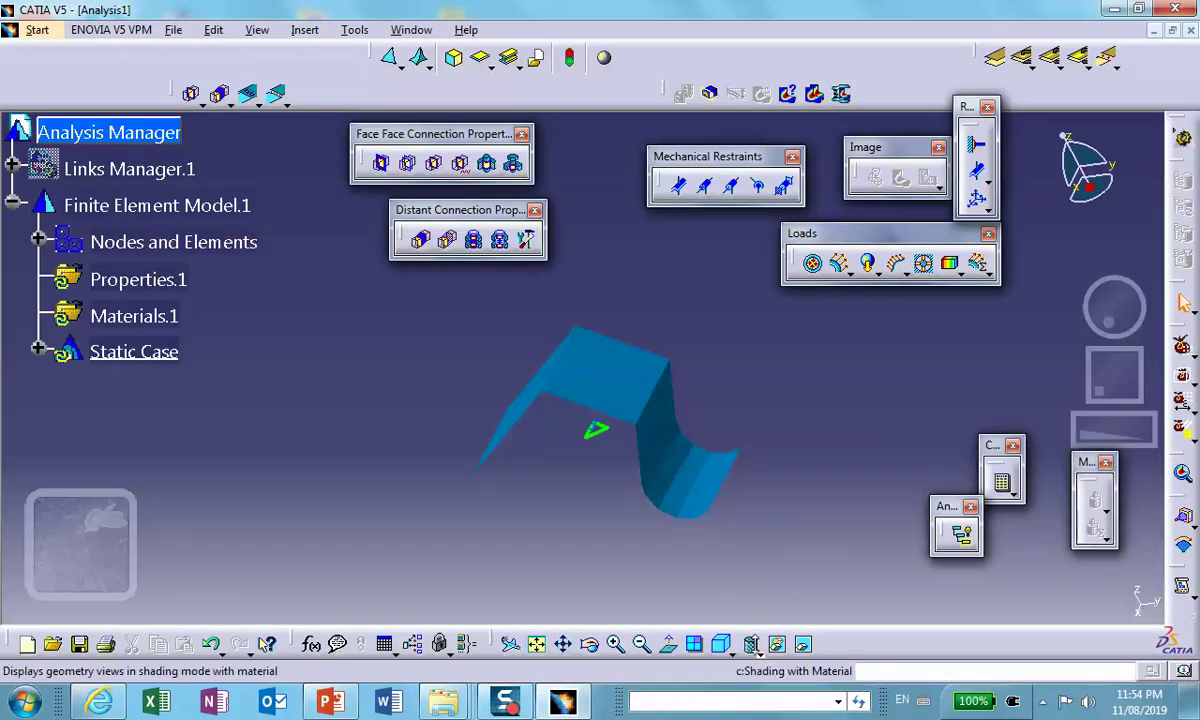
{"action": "left_click", "coordinate": [750, 645]}
{"action": "left_click", "coordinate": [771, 537]}
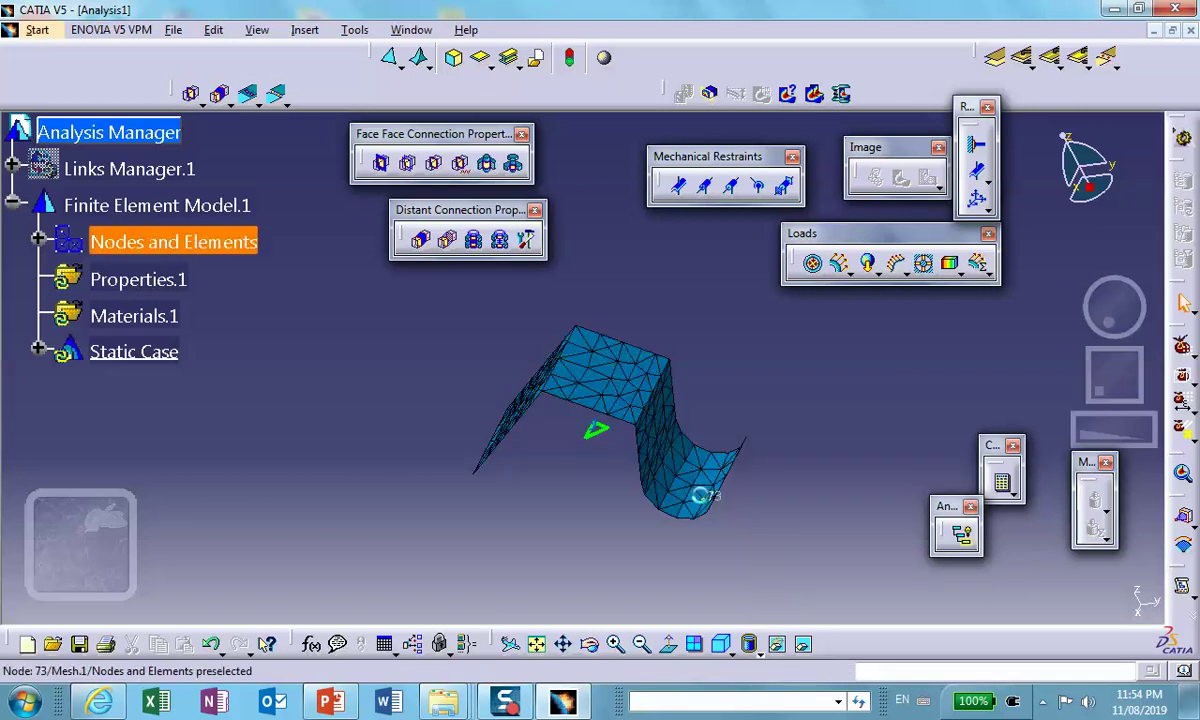
{"action": "mouse_move", "coordinate": [702, 490]}
{"action": "middle_mouse_down"}
{"action": "mouse_move", "coordinate": [710, 351]}
{"action": "mouse_move", "coordinate": [711, 500]}
{"action": "middle_mouse_up"}
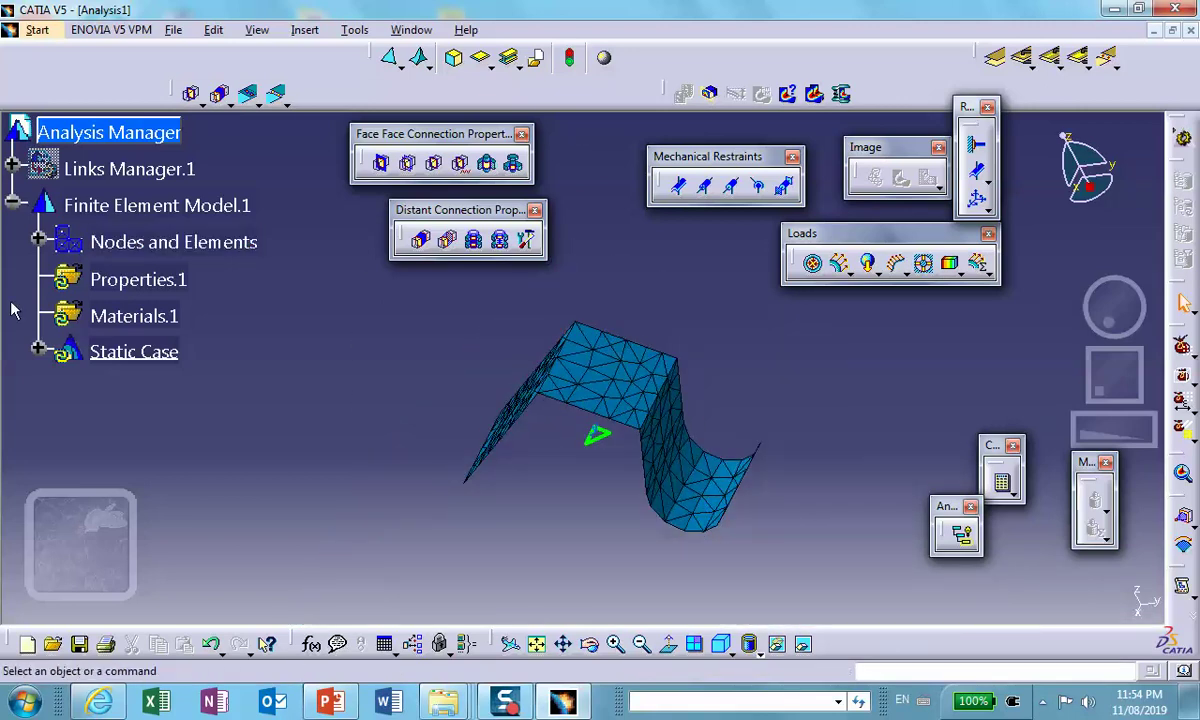
- Deactivate the Mesh.1 image under Nodes and Elements to display the surface geometry
{"action": "left_click", "coordinate": [38, 238]}
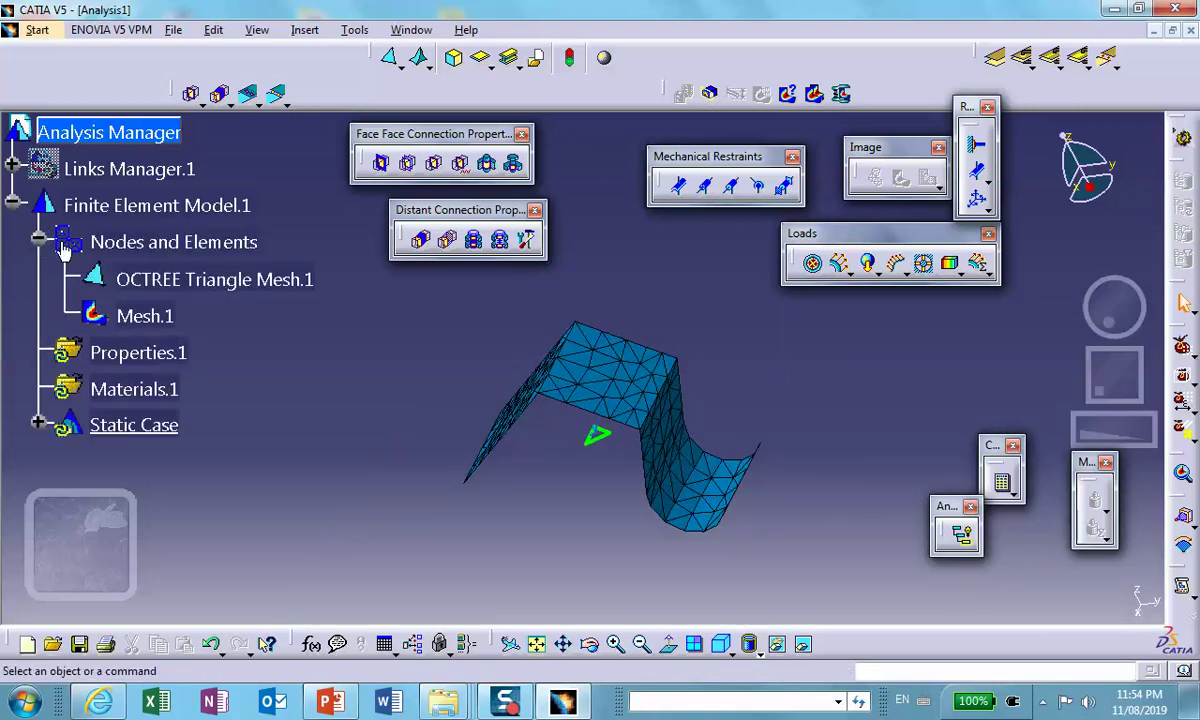
{"action": "right_click", "coordinate": [150, 312]}
{"action": "left_click", "coordinate": [218, 598]}
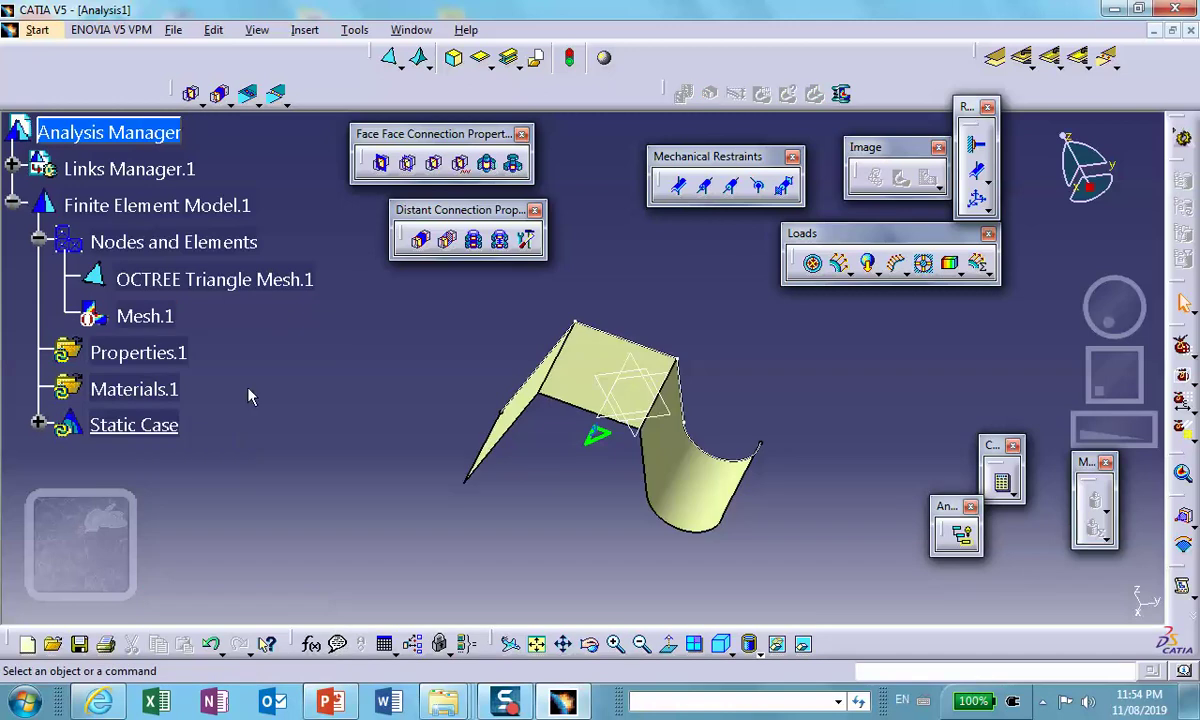
- Apply a 2D property with 0.1 in thickness and 0 in offset to the extruded surface
{"action": "left_click", "coordinate": [481, 57]}
{"action": "left_click", "coordinate": [592, 350]}
{"action": "middle_click_drag", "start_coordinate": [517, 483], "coordinate": [582, 332]}
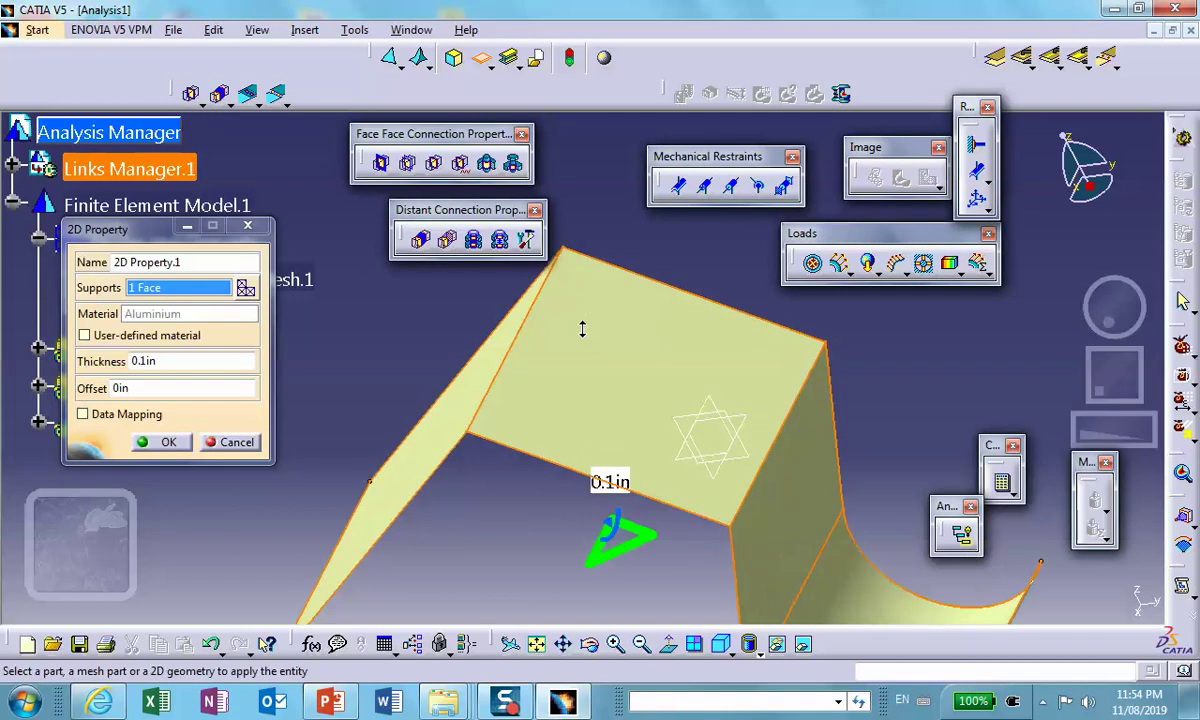
{"action": "middle_click_drag", "start_coordinate": [760, 472], "coordinate": [600, 400]}
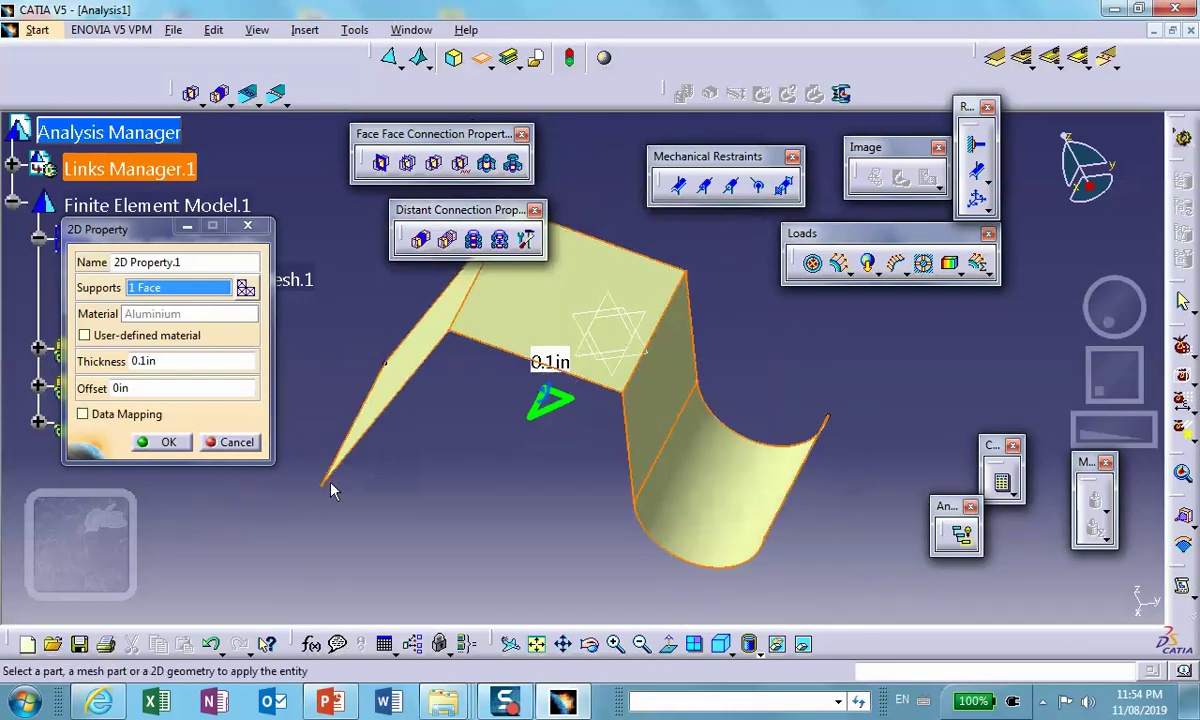
{"action": "left_click", "coordinate": [160, 442]}
- Add a local 2D property under 2D Property.1 on the curved face with a thickness of 0.1 in
{"action": "left_click", "coordinate": [38, 349]}
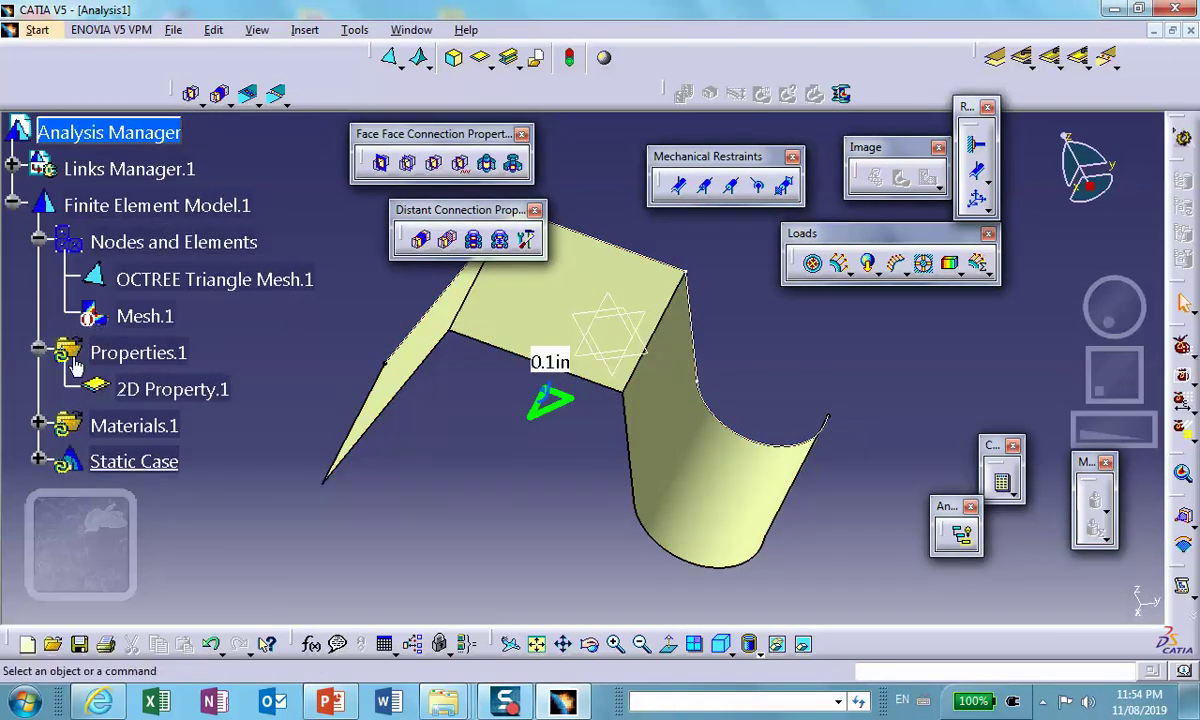
{"action": "scroll", "coordinate": [180, 354], "scroll_direction": "down", "scroll_amount": 1}
{"action": "right_click", "coordinate": [199, 343]}
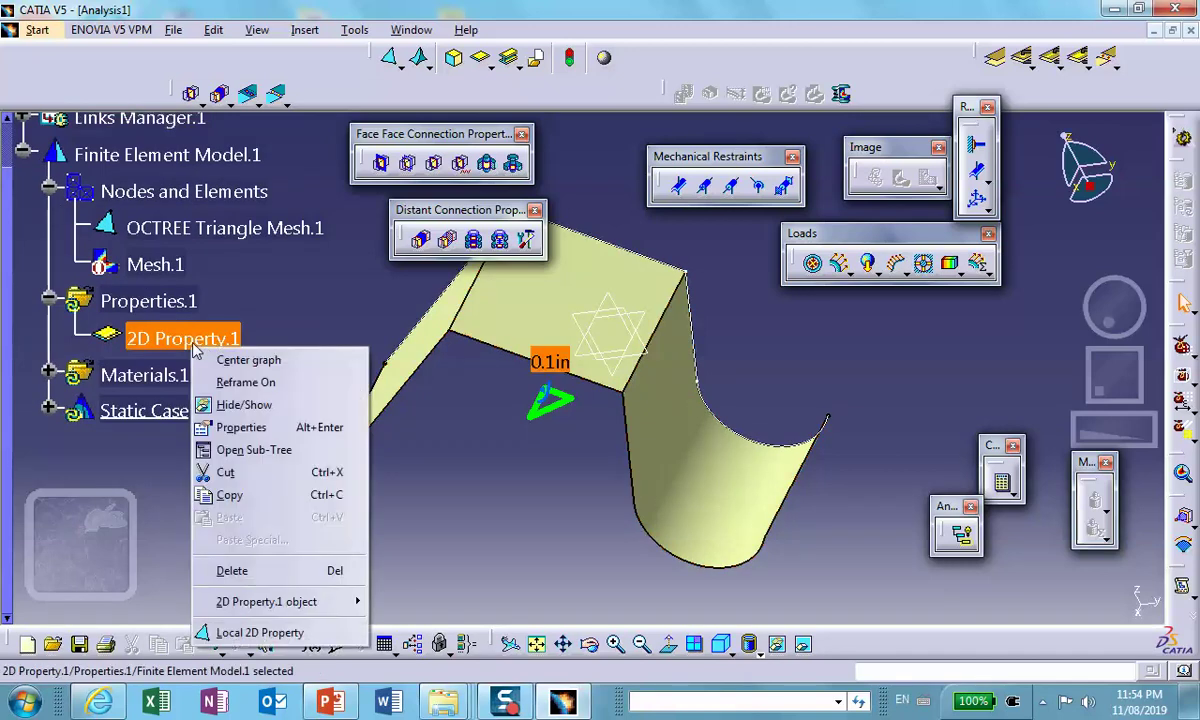
{"action": "left_click", "coordinate": [236, 633]}
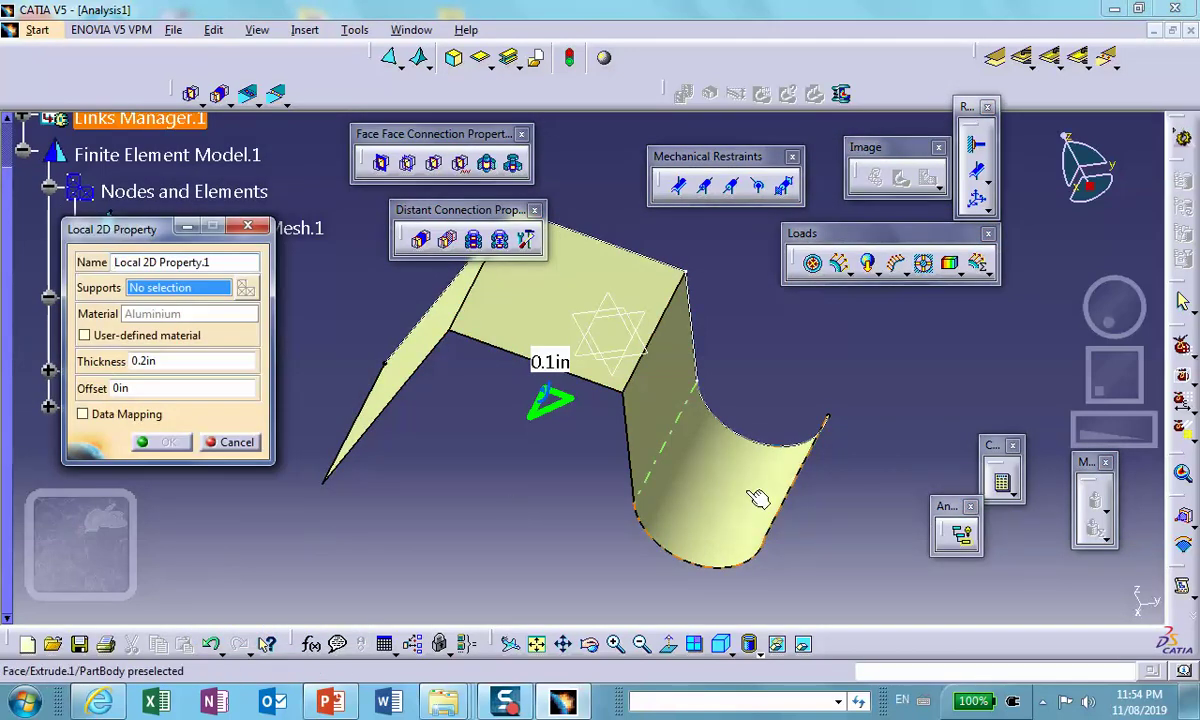
{"action": "left_click", "coordinate": [729, 509]}
{"action": "double_click", "coordinate": [186, 361]}
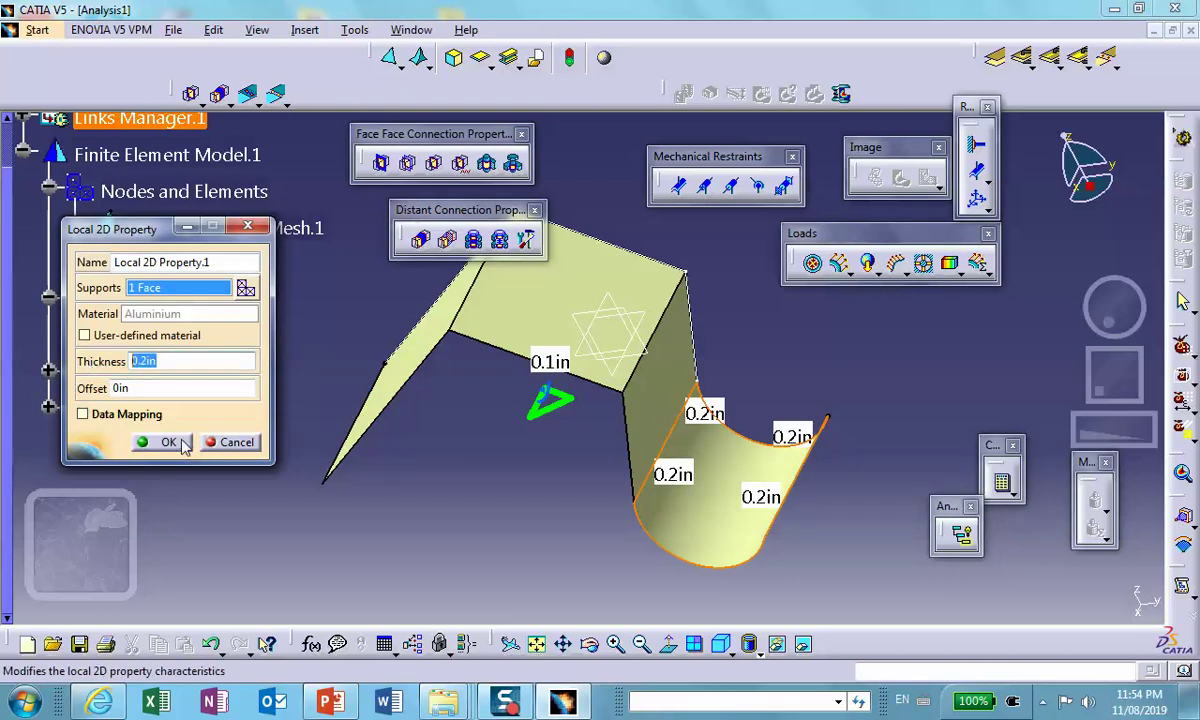
{"action": "type", "text": ".1"}
{"action": "left_click", "coordinate": [168, 442]}
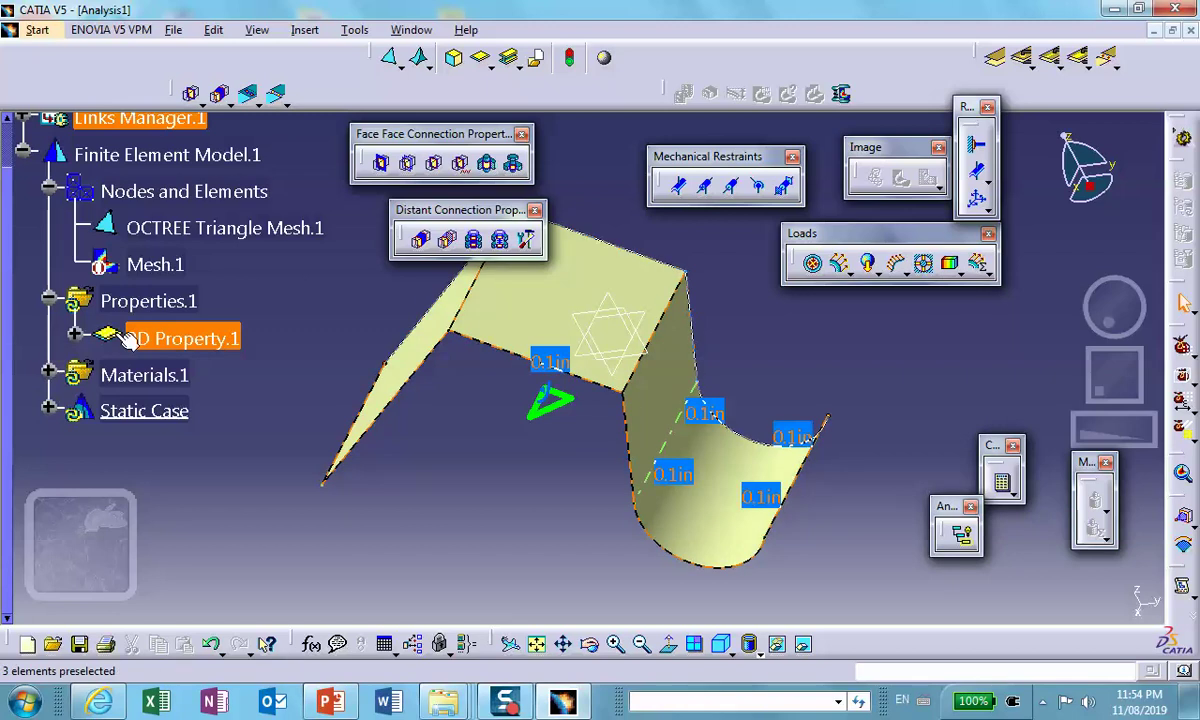
- Set the thickness of Local 2D Property.1 on the curved face to 0.5 in
{"action": "left_click", "coordinate": [75, 333]}
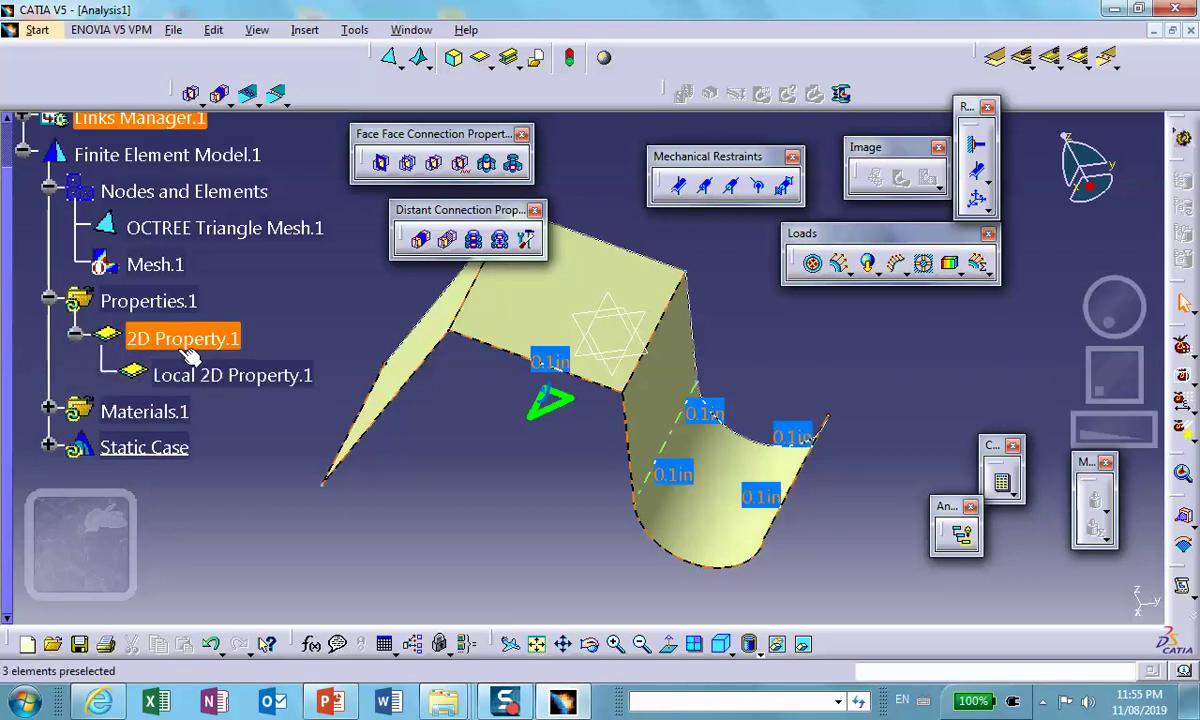
{"action": "double_click", "coordinate": [216, 377]}
{"action": "left_click_drag", "start_coordinate": [209, 362], "coordinate": [123, 358]}
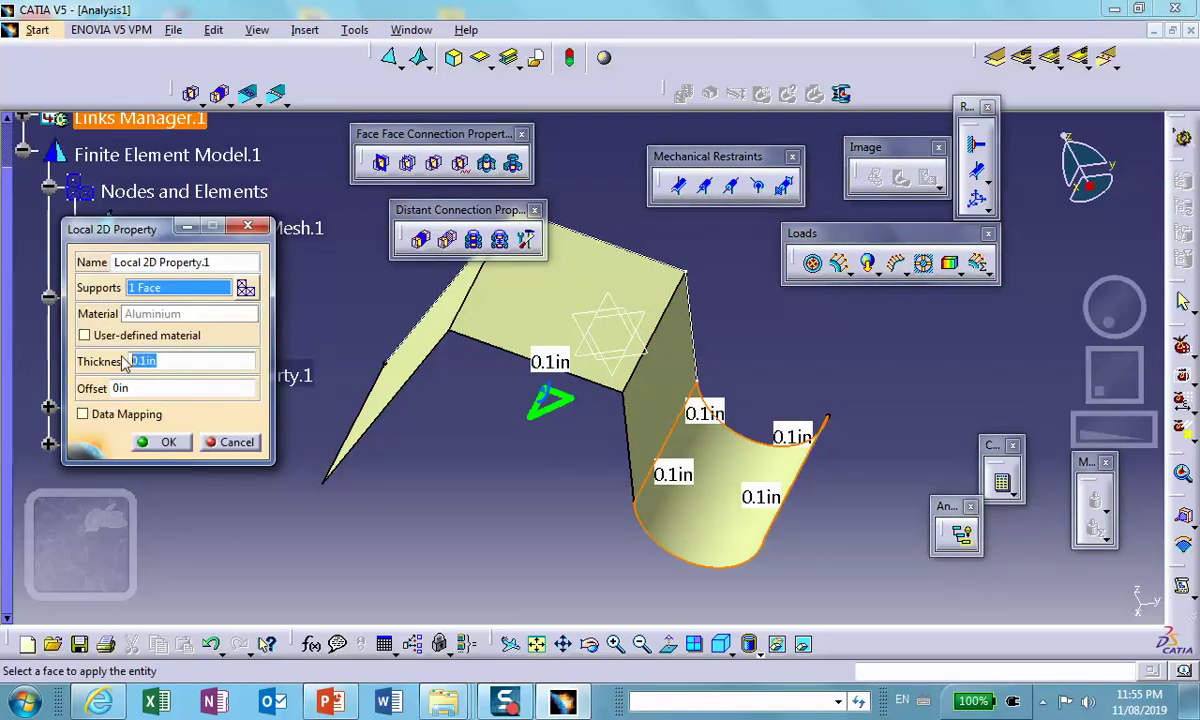
{"action": "type", "text": "0.5"}
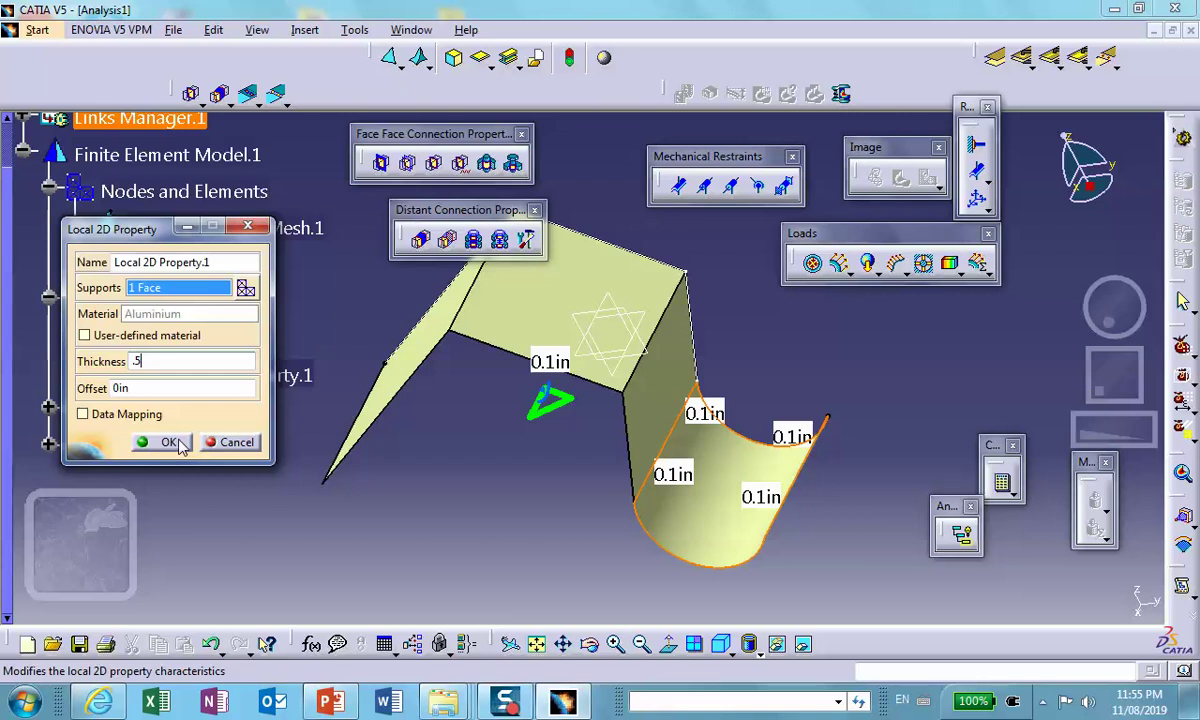
{"action": "left_click", "coordinate": [172, 441]}
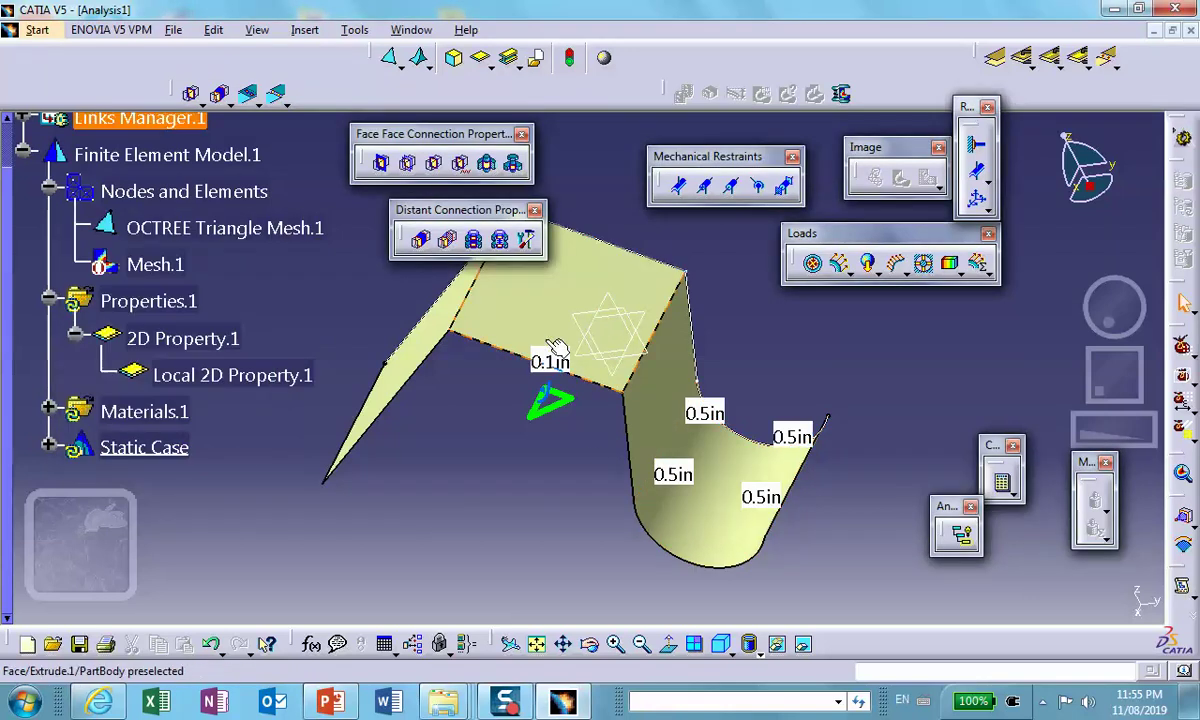
- Add a second local 2D property on the flat end face opposite the curved one, with 0.05 in thickness
{"action": "middle_click_drag", "start_coordinate": [536, 514], "coordinate": [570, 553]}
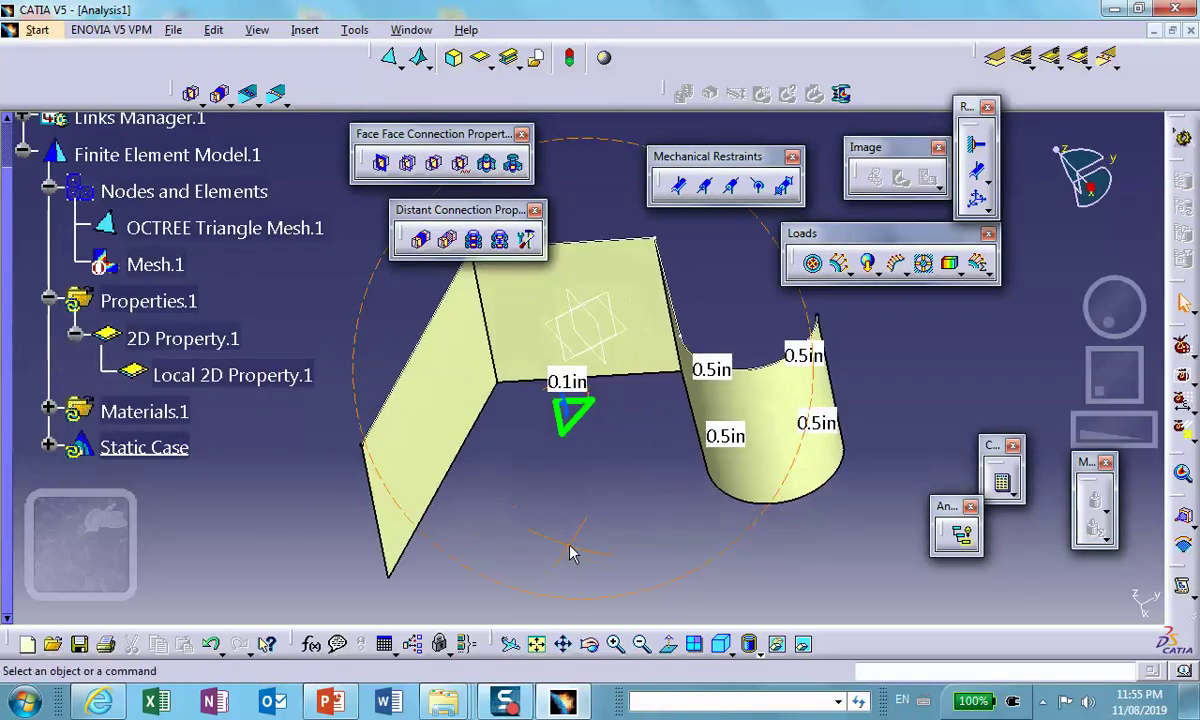
{"action": "right_click", "coordinate": [217, 351]}
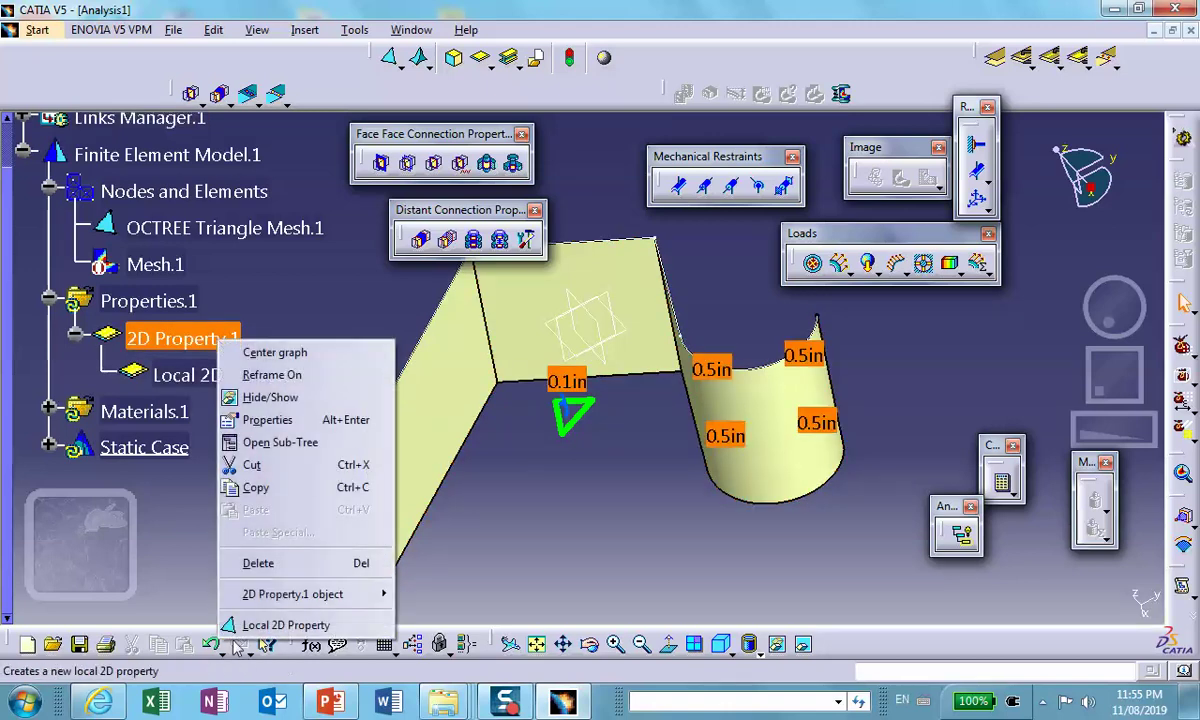
{"action": "left_click", "coordinate": [268, 625]}
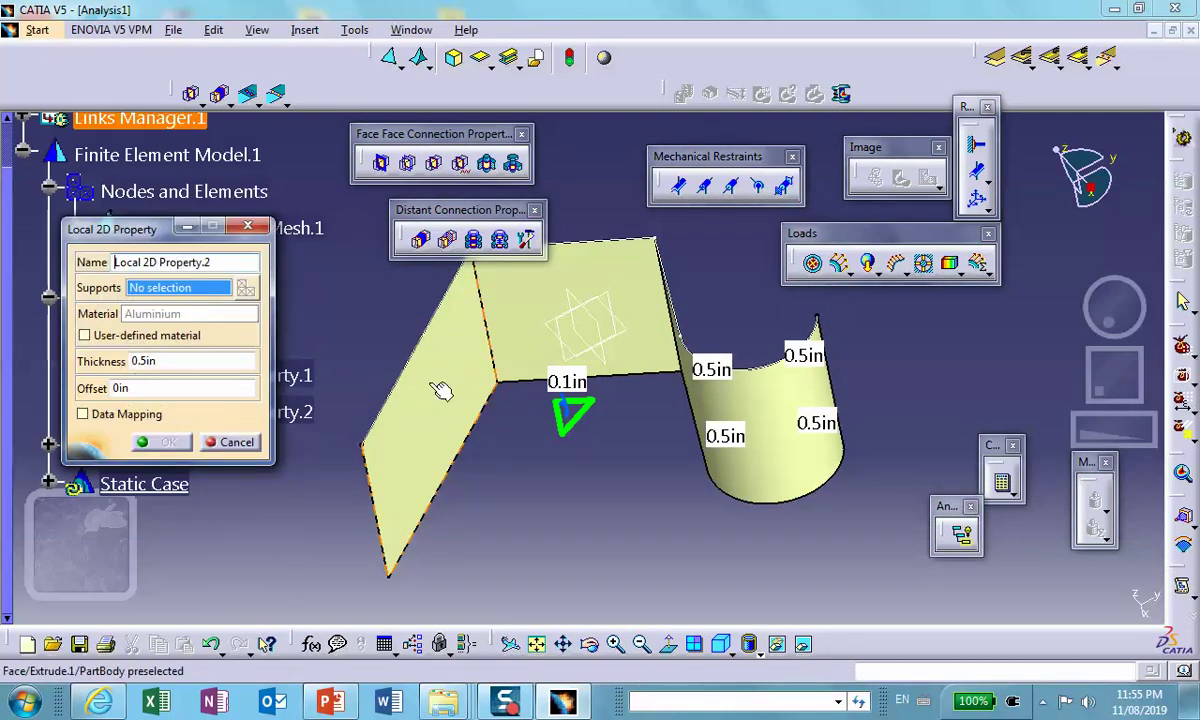
{"action": "left_click", "coordinate": [444, 390]}
{"action": "double_click", "coordinate": [187, 360]}
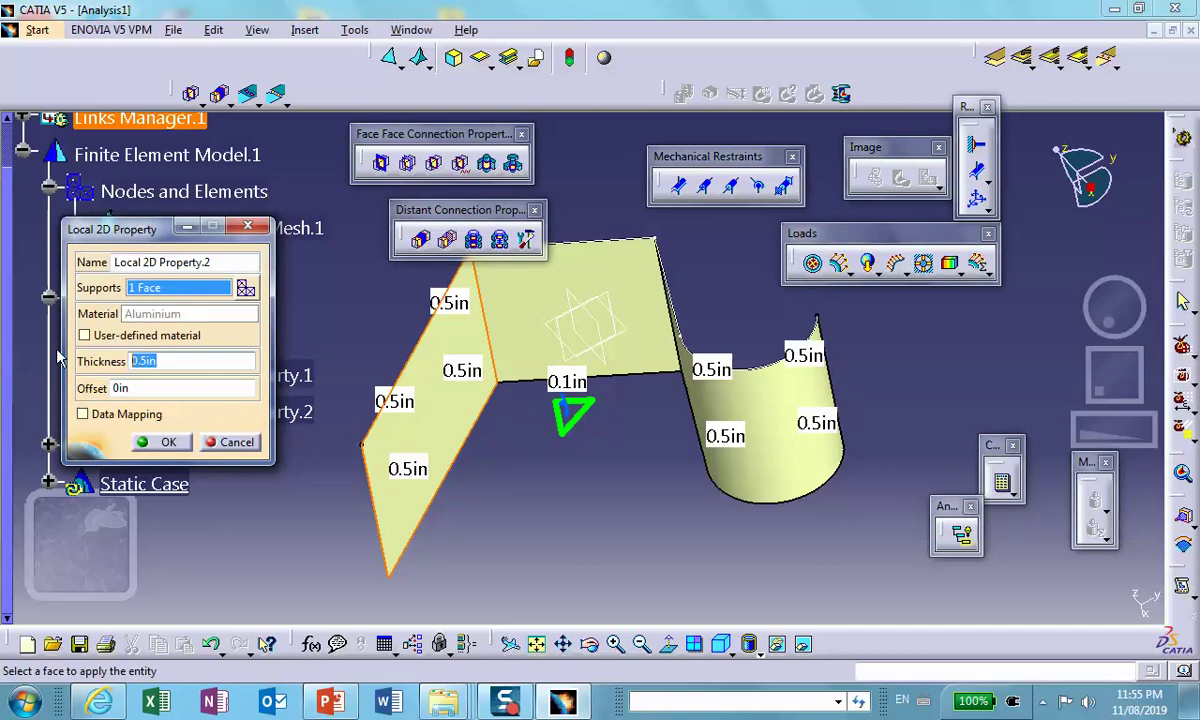
{"action": "type", "text": ".05"}
{"action": "left_click", "coordinate": [160, 442]}
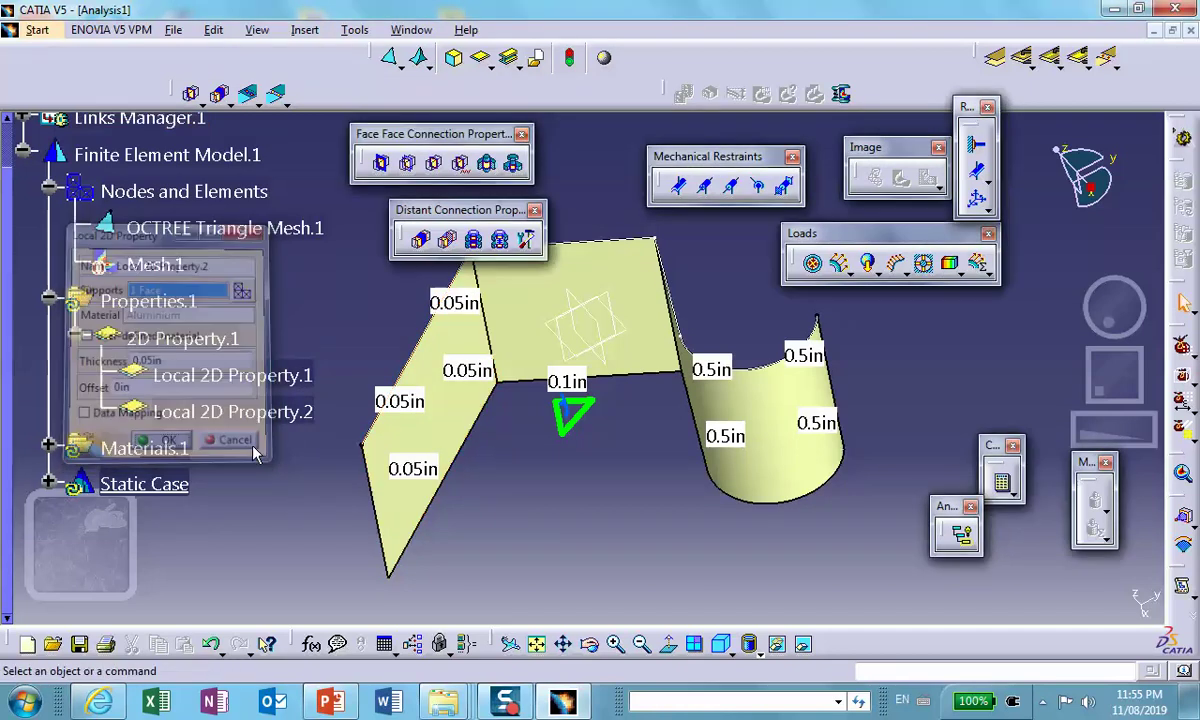